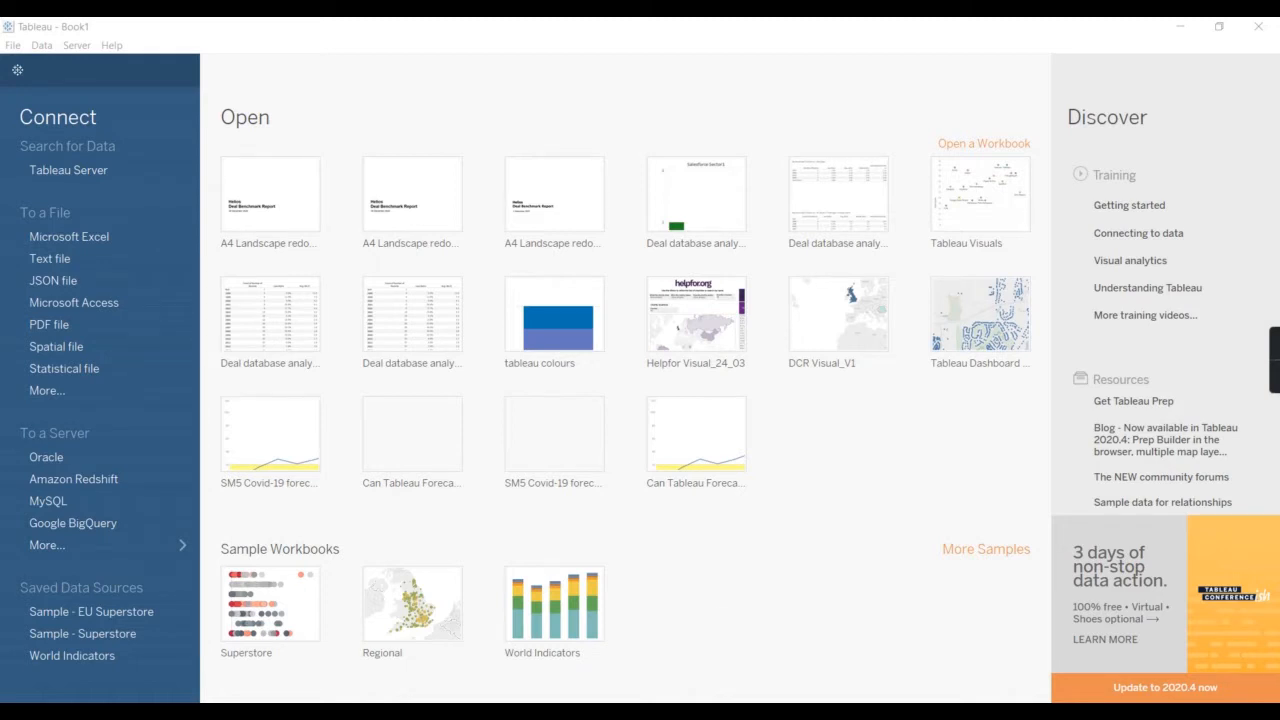
Switch to the 2019 happiness workbook in Excel and autofit the width of all columns.
mouse_move(434, 712)
click(646, 660)
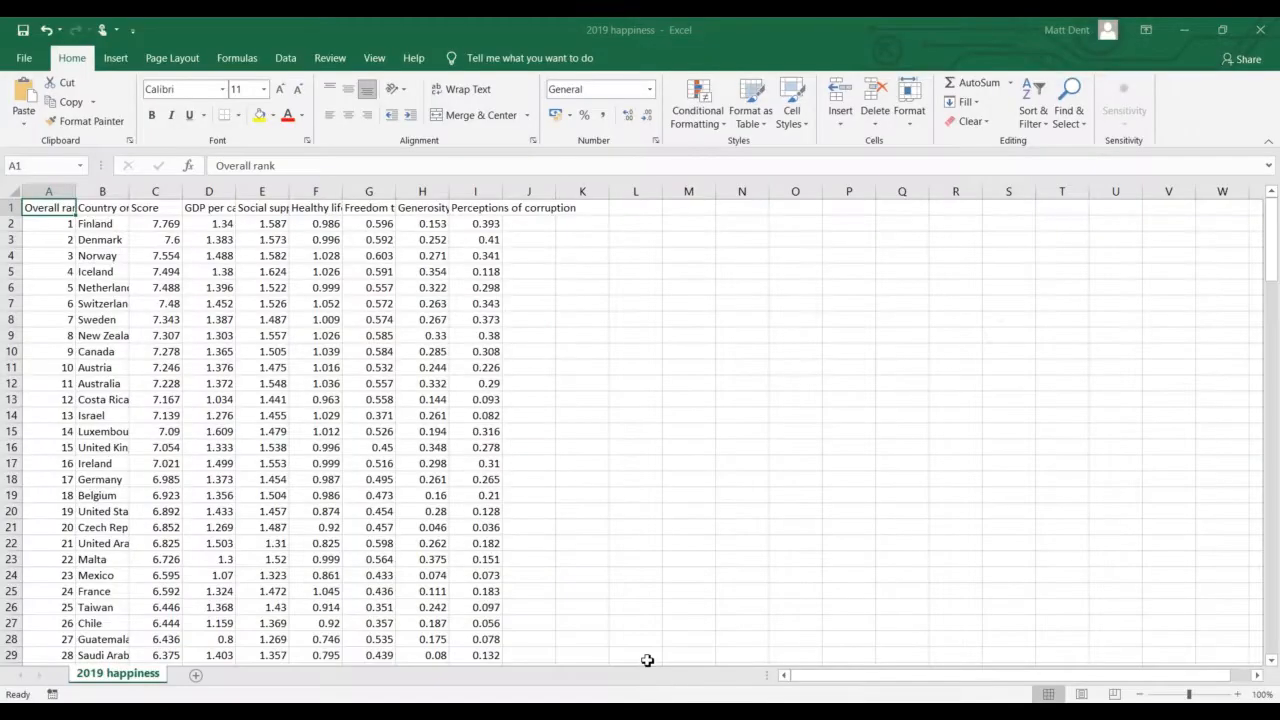
click(587, 367)
click(12, 193)
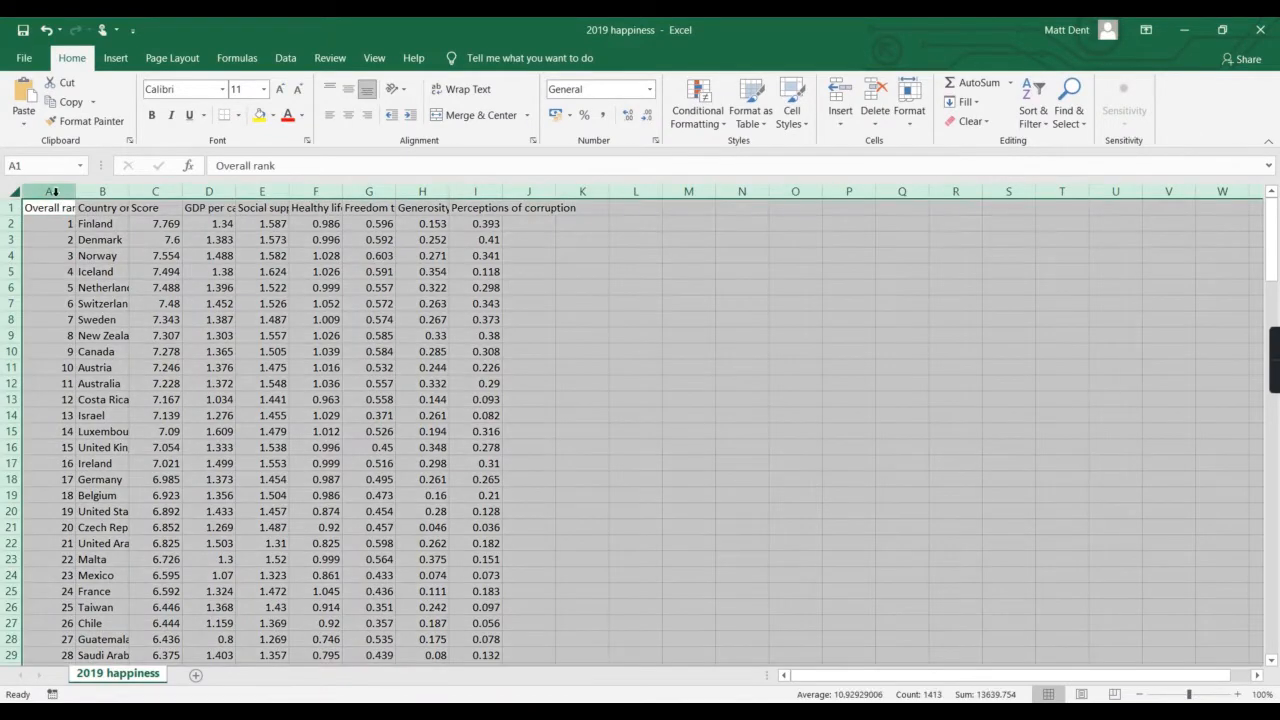
double_click(74, 191)
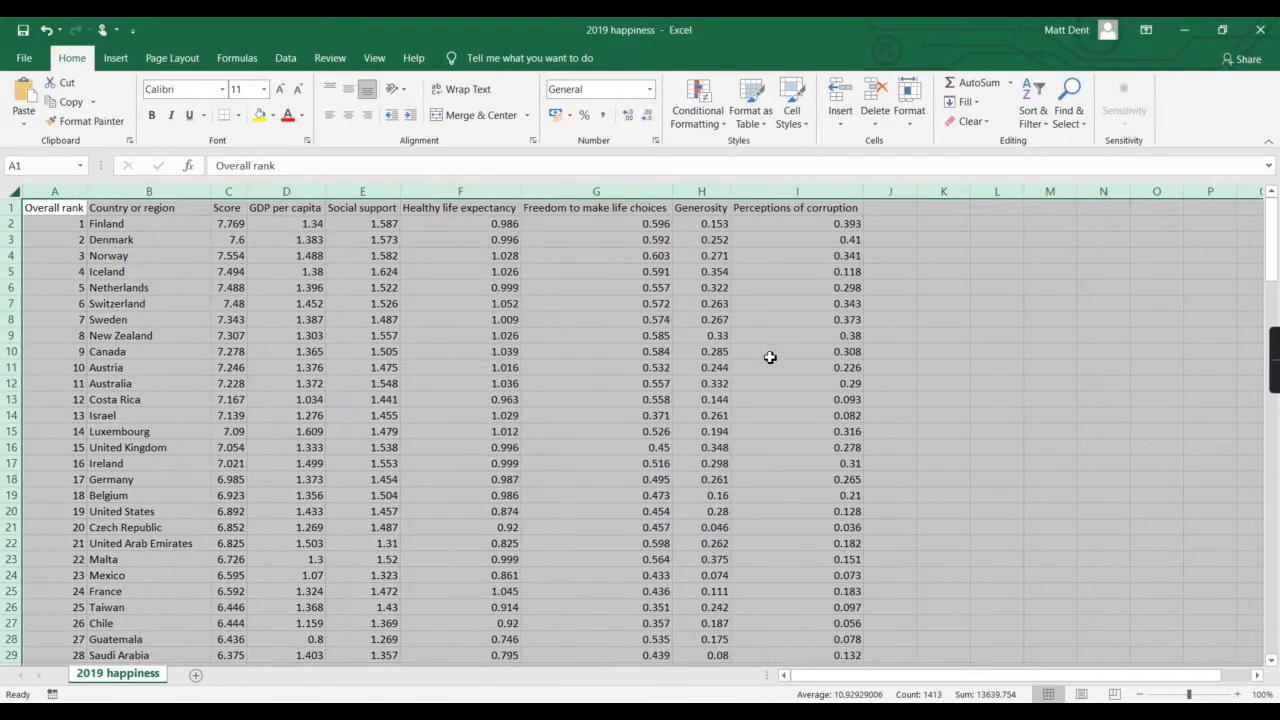
click(768, 352)
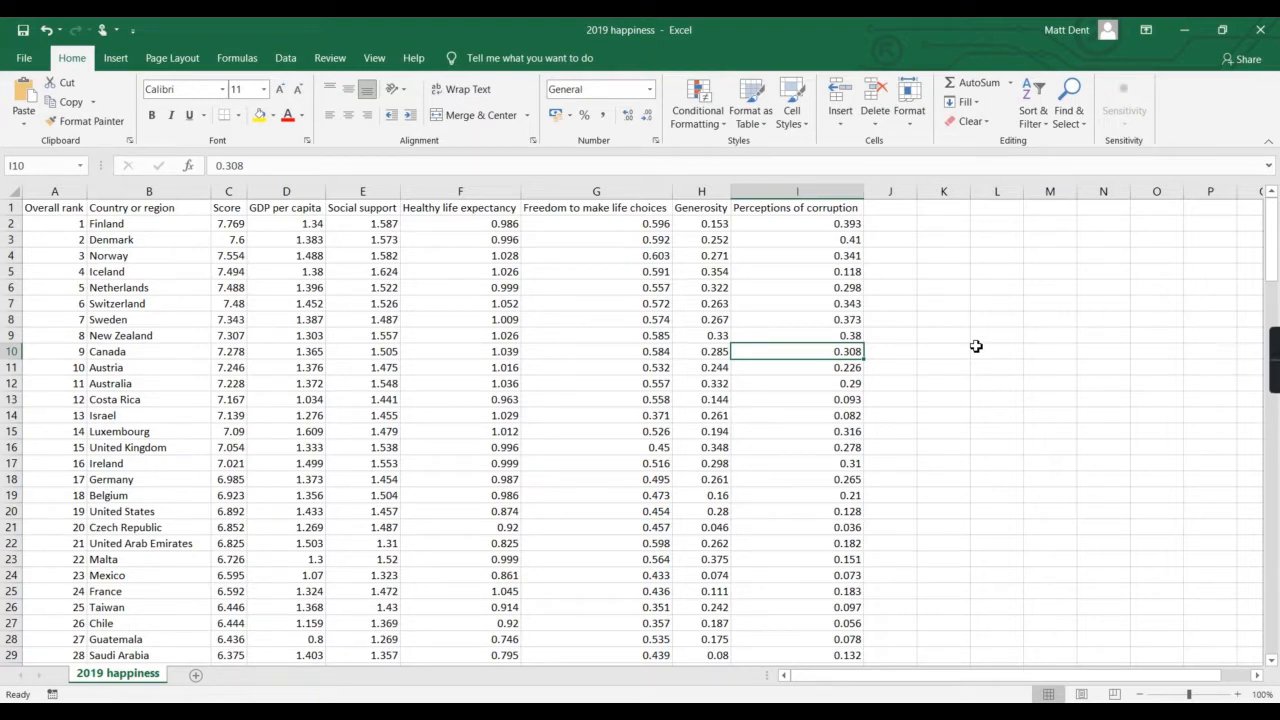
Examine the overall rank values and country names in the 2019 happiness worksheet.
drag(63, 222, 60, 350)
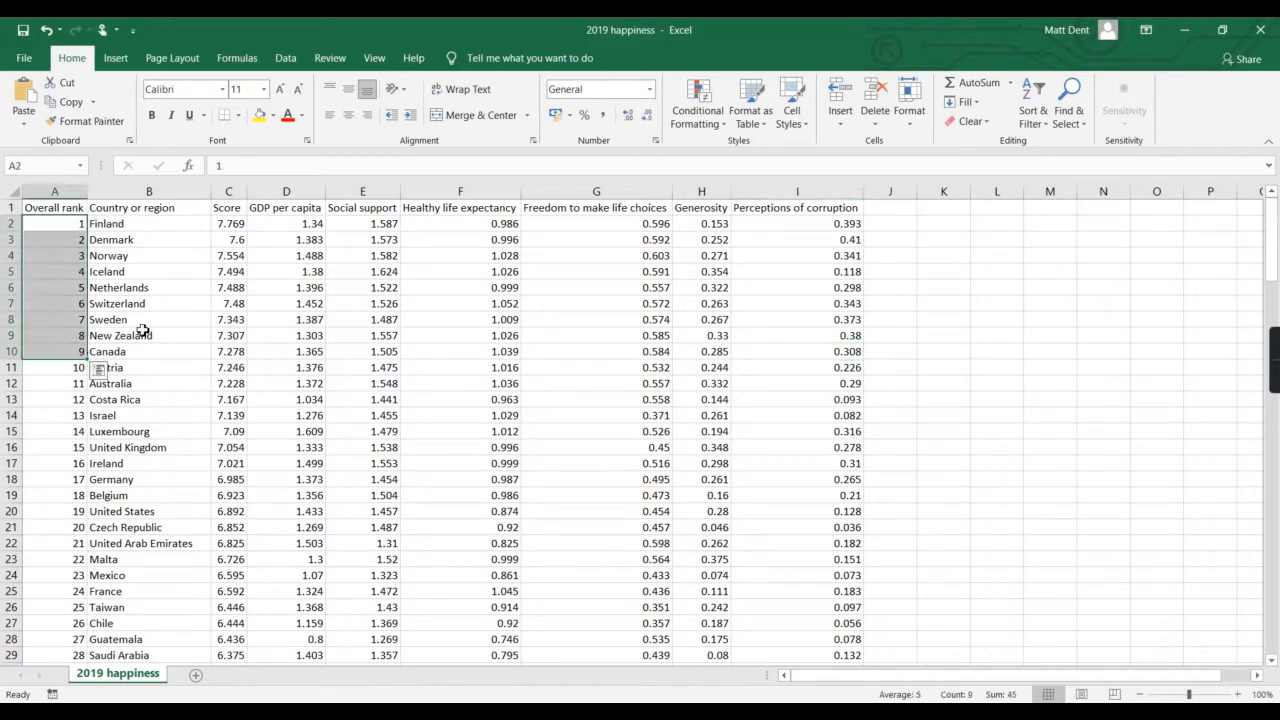
click(143, 333)
click(871, 355)
Switch to the World Happiness Report dataset page on Kaggle in Chrome and look through its description.
key(alt+Tab)
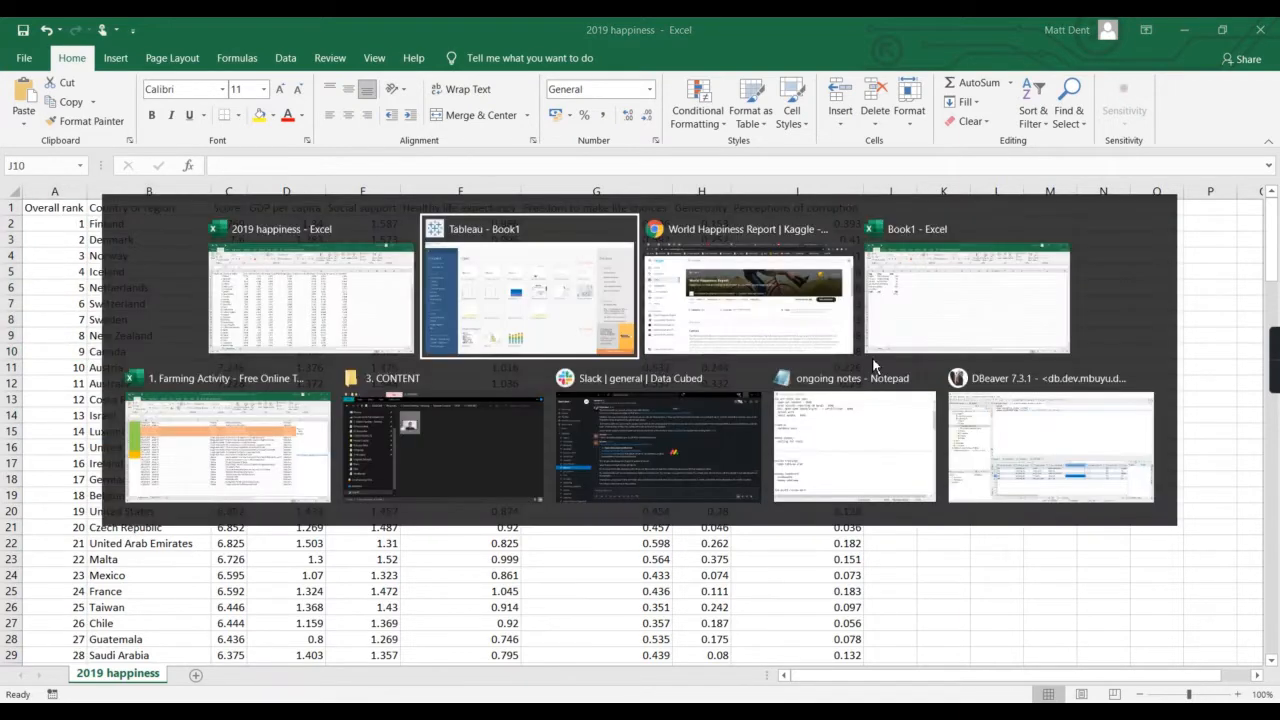
key(alt+Tab)
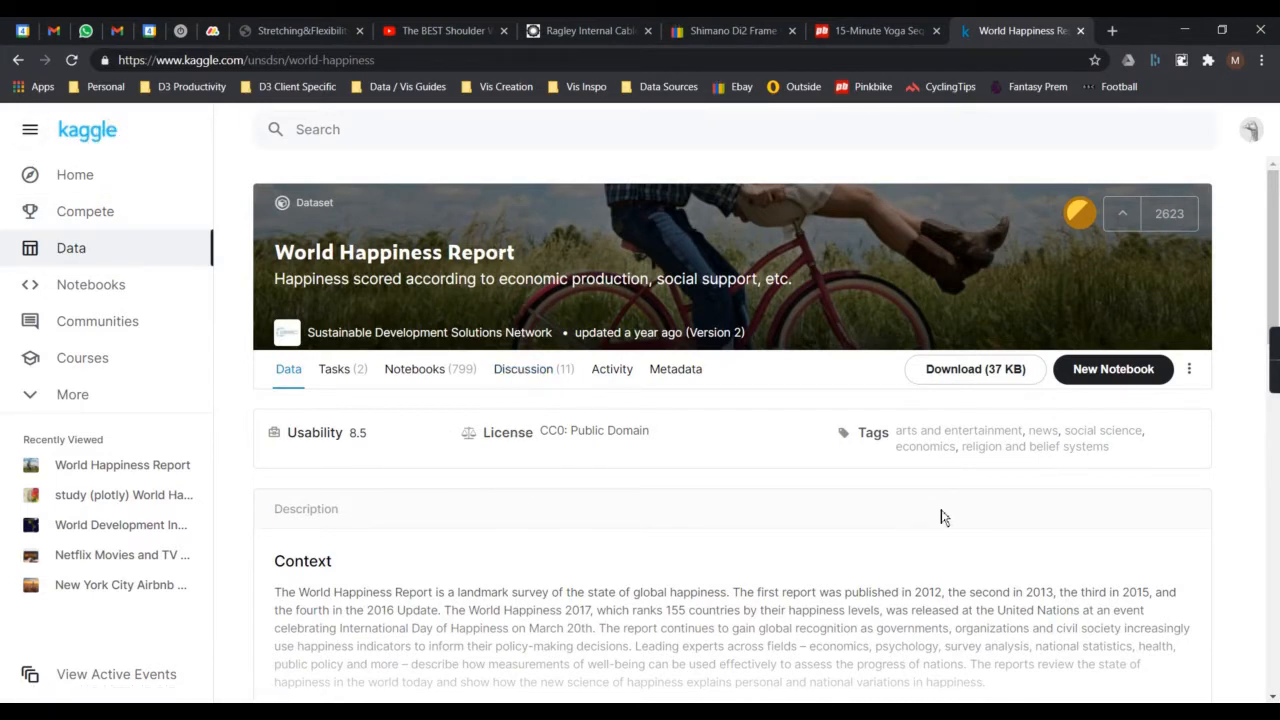
click(465, 68)
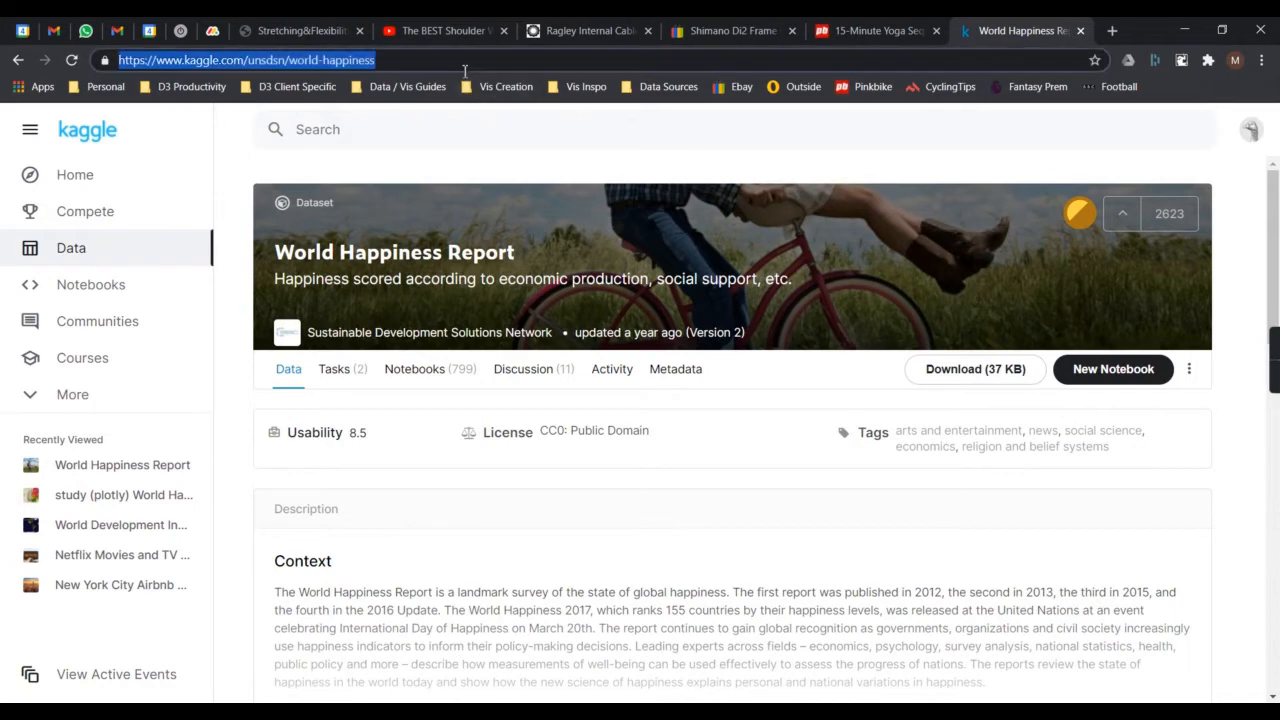
click(669, 171)
scroll(940, 376, down, 2)
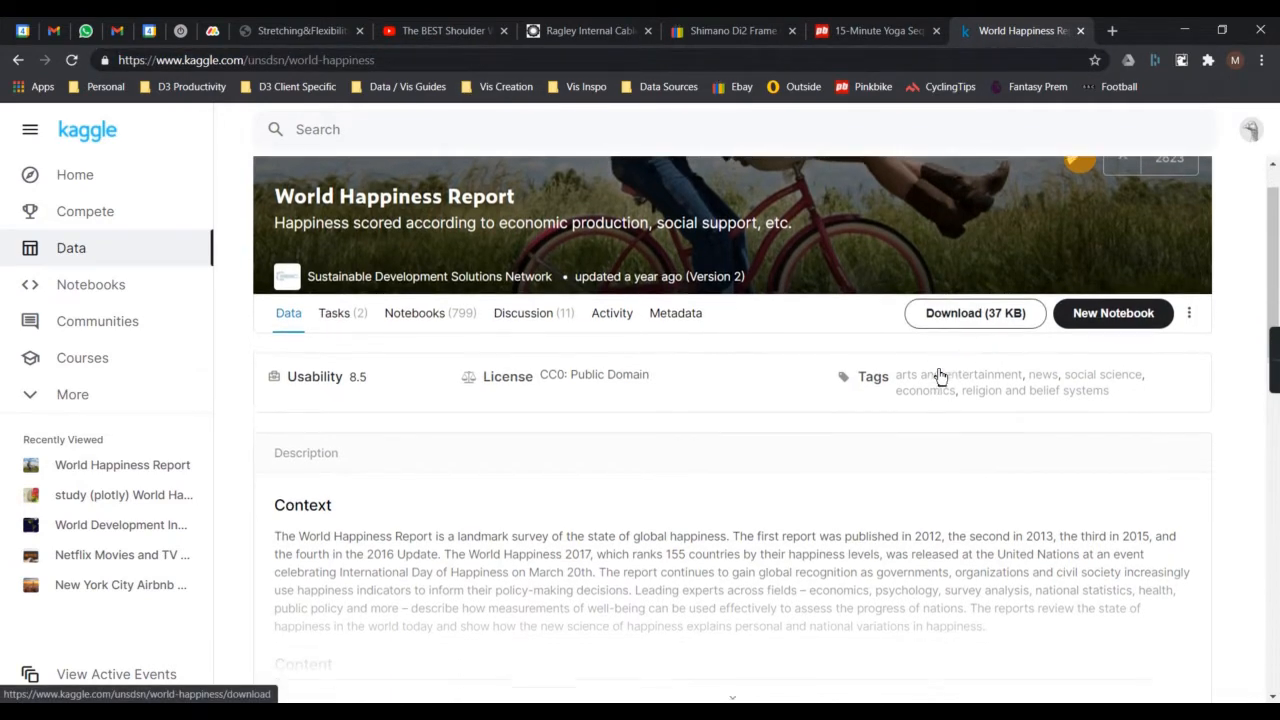
scroll(940, 376, down, 3)
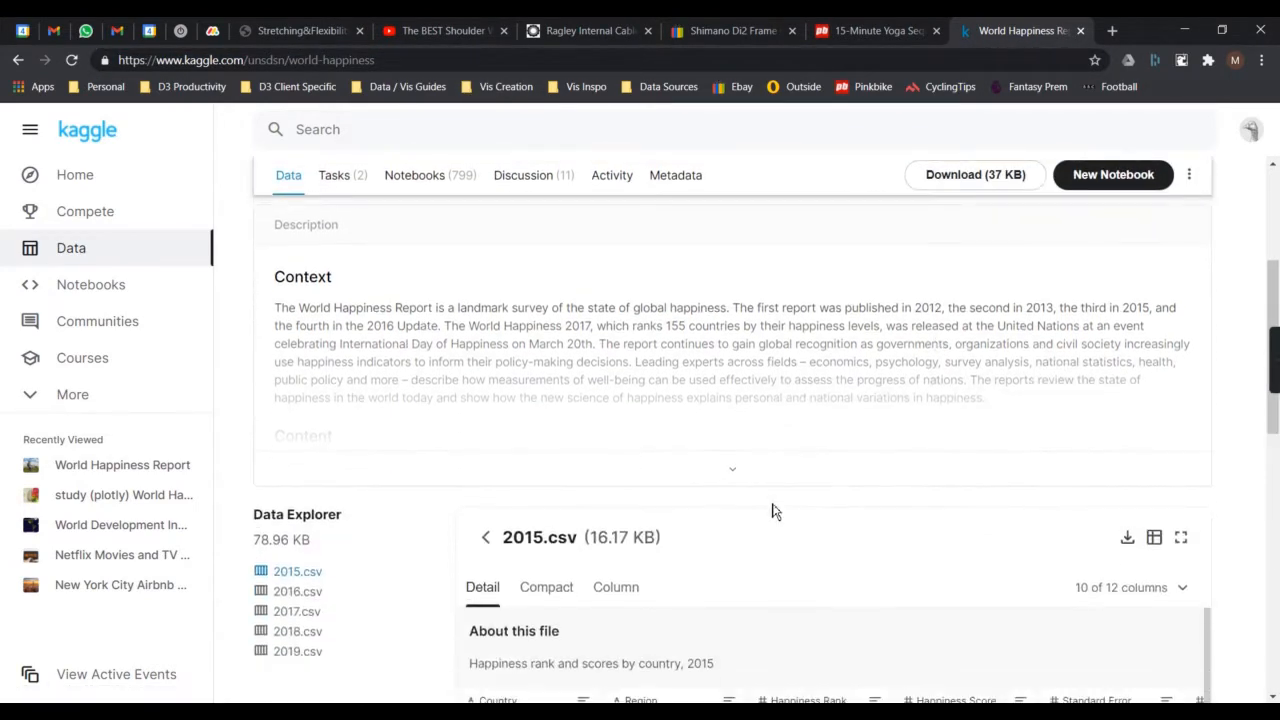
Open 2019.csv in Kaggle's Data Explorer and examine all of its columns.
click(295, 515)
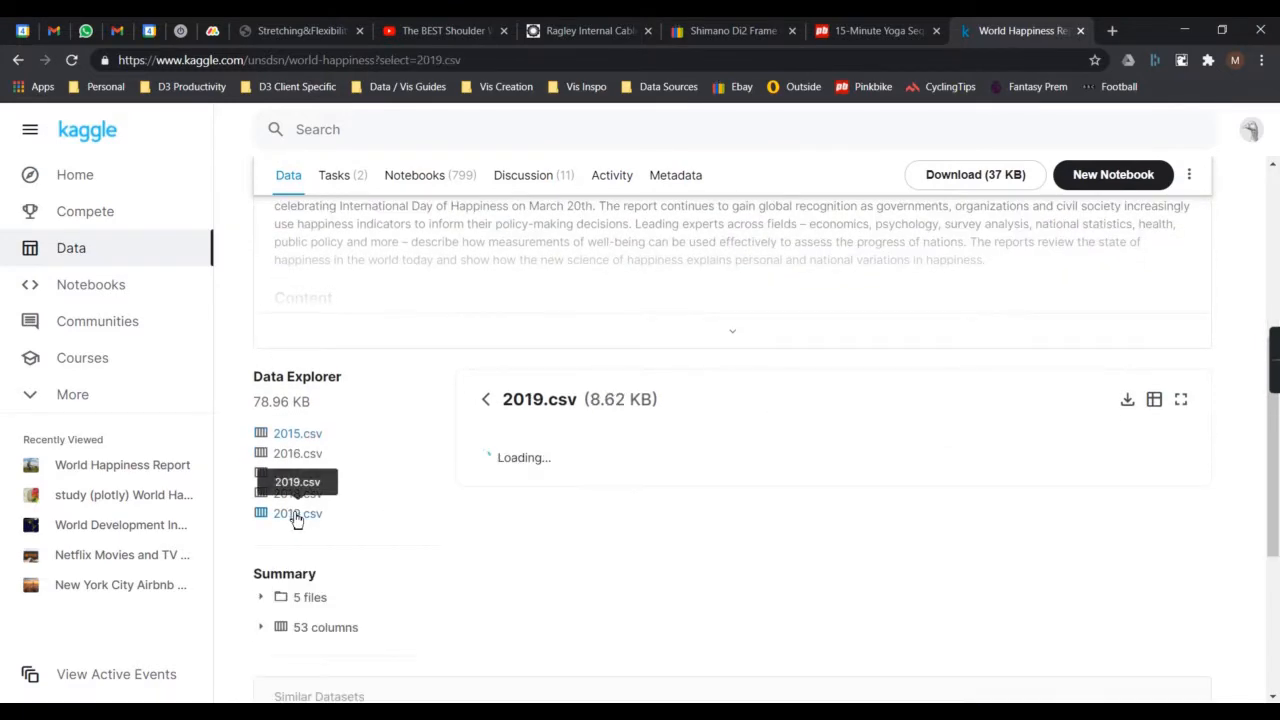
scroll(406, 526, down, 1)
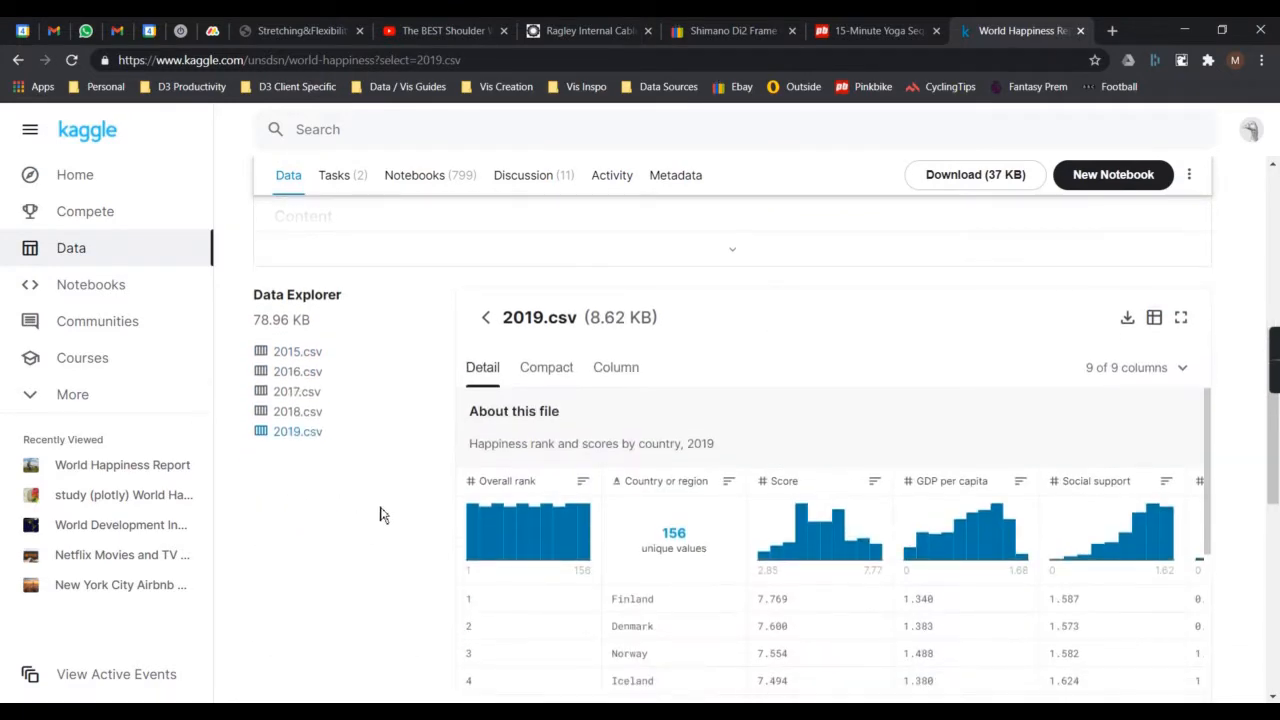
scroll(390, 515, down, 2)
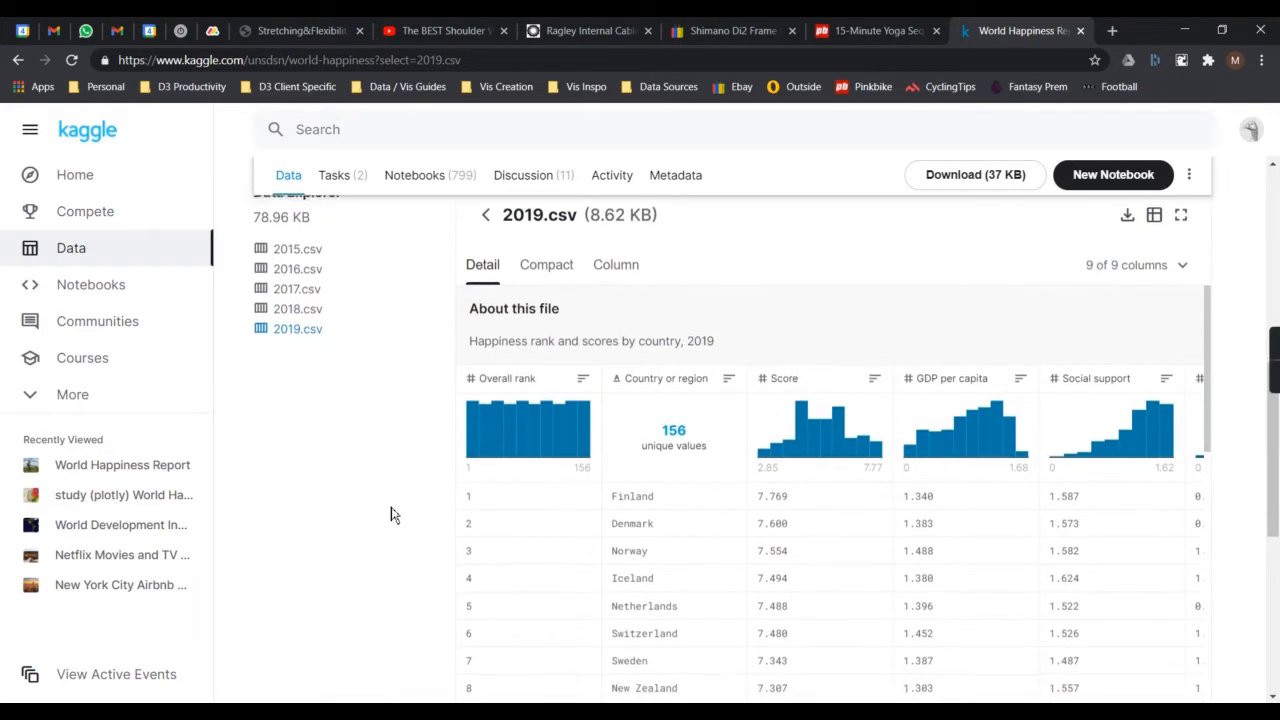
scroll(910, 516, right, 5)
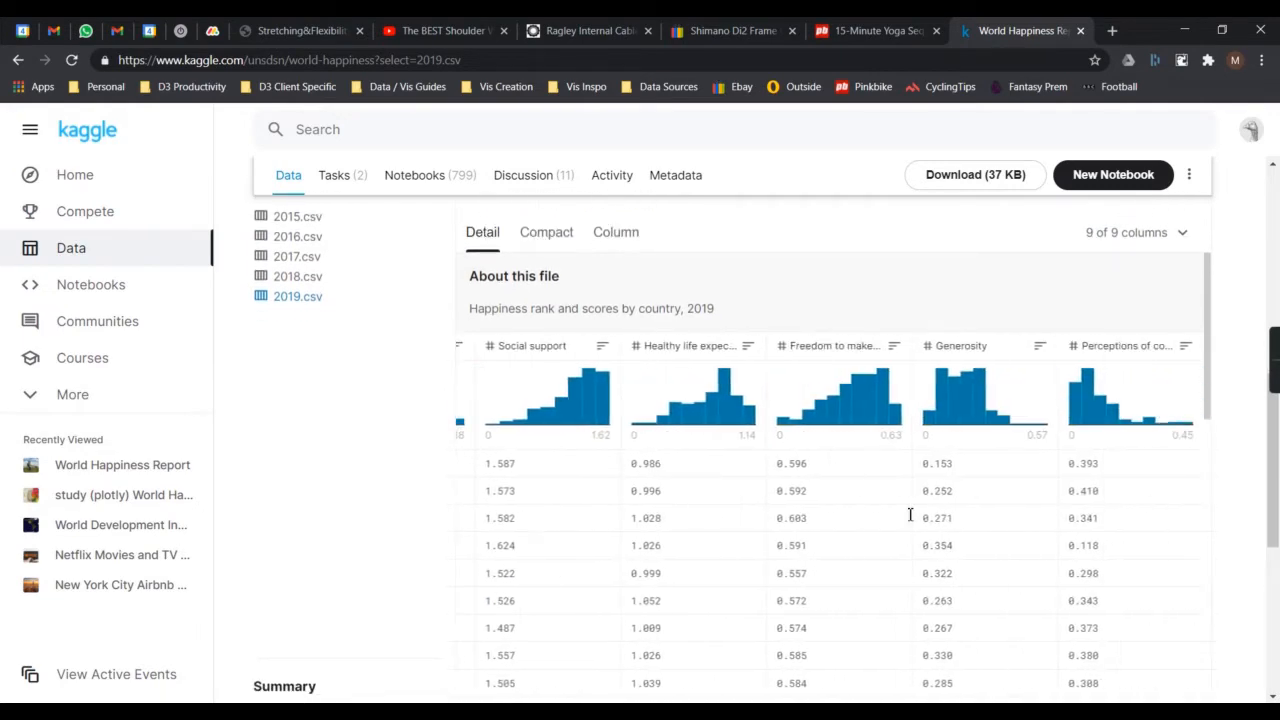
scroll(910, 516, left, 6)
Minimise Chrome and Excel to return to Tableau, and review the additional file and server connection options.
click(1195, 37)
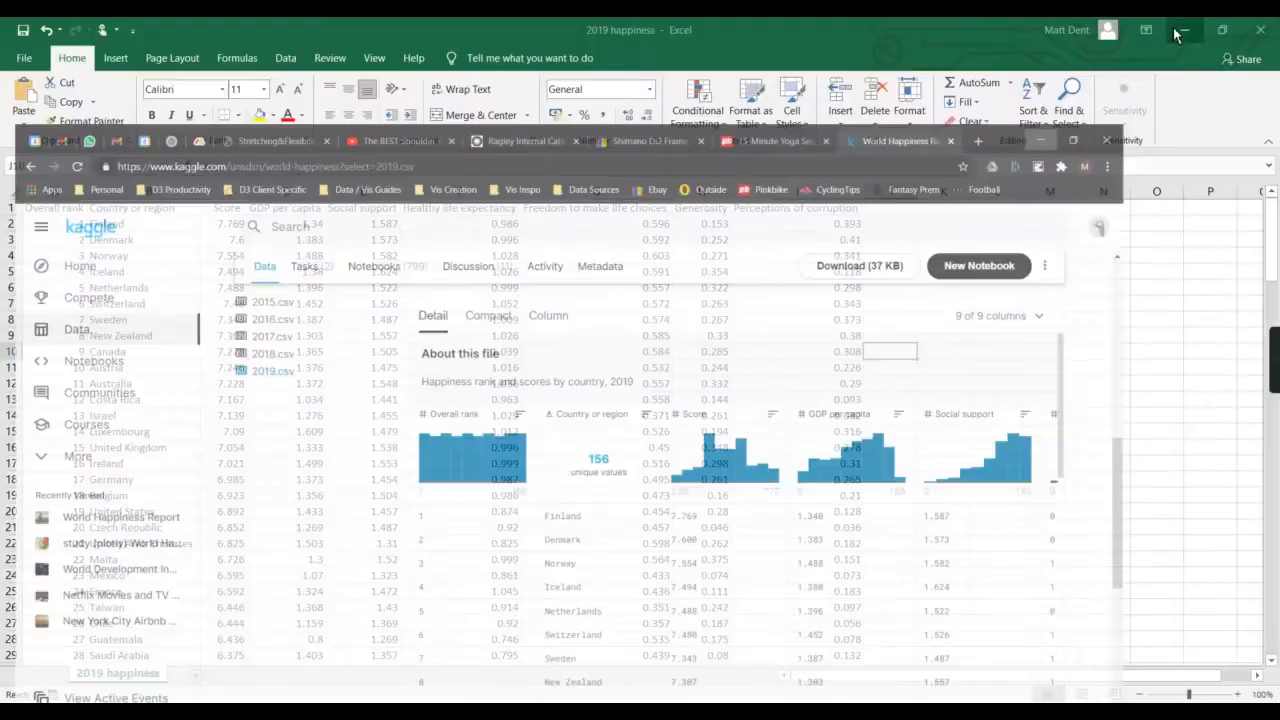
click(1195, 37)
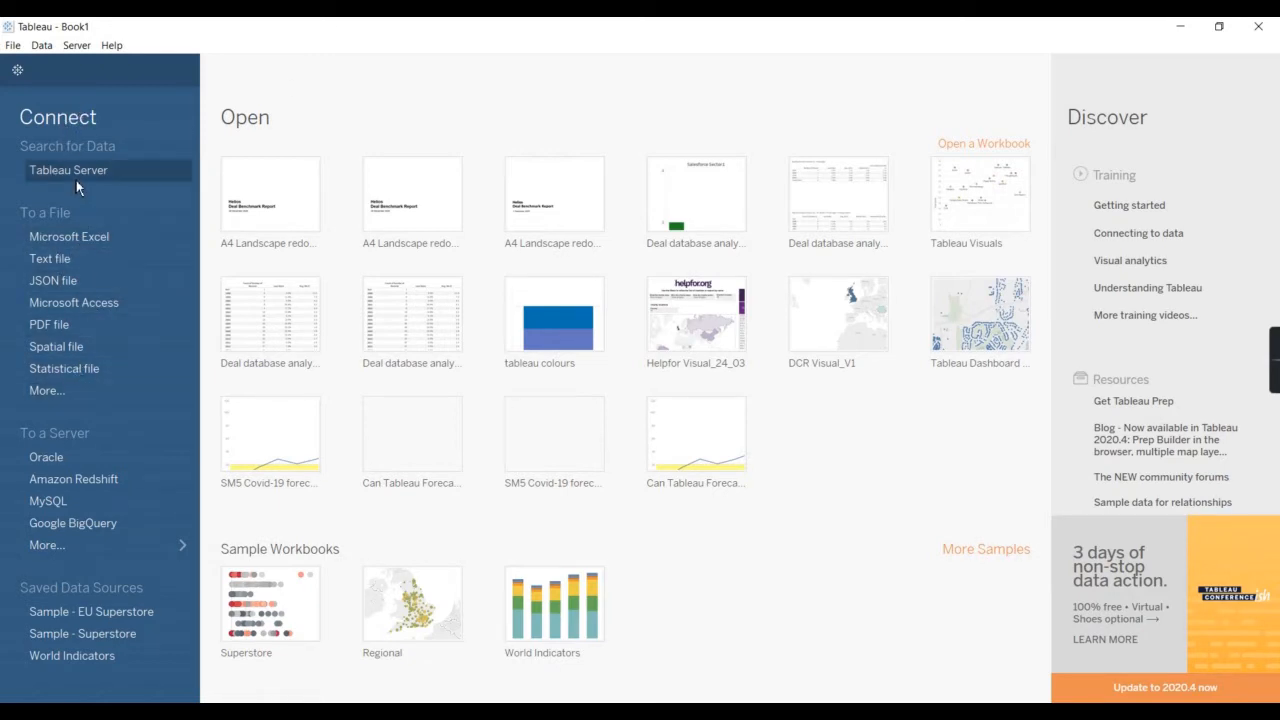
click(54, 391)
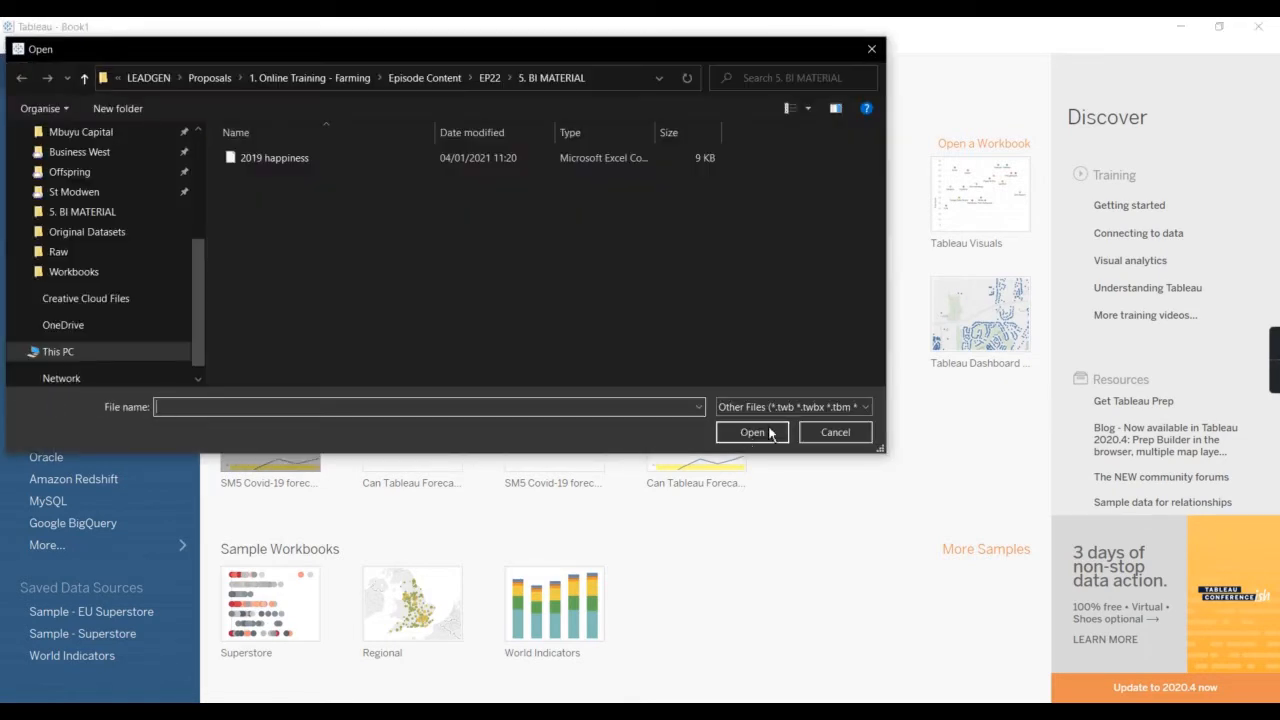
click(814, 434)
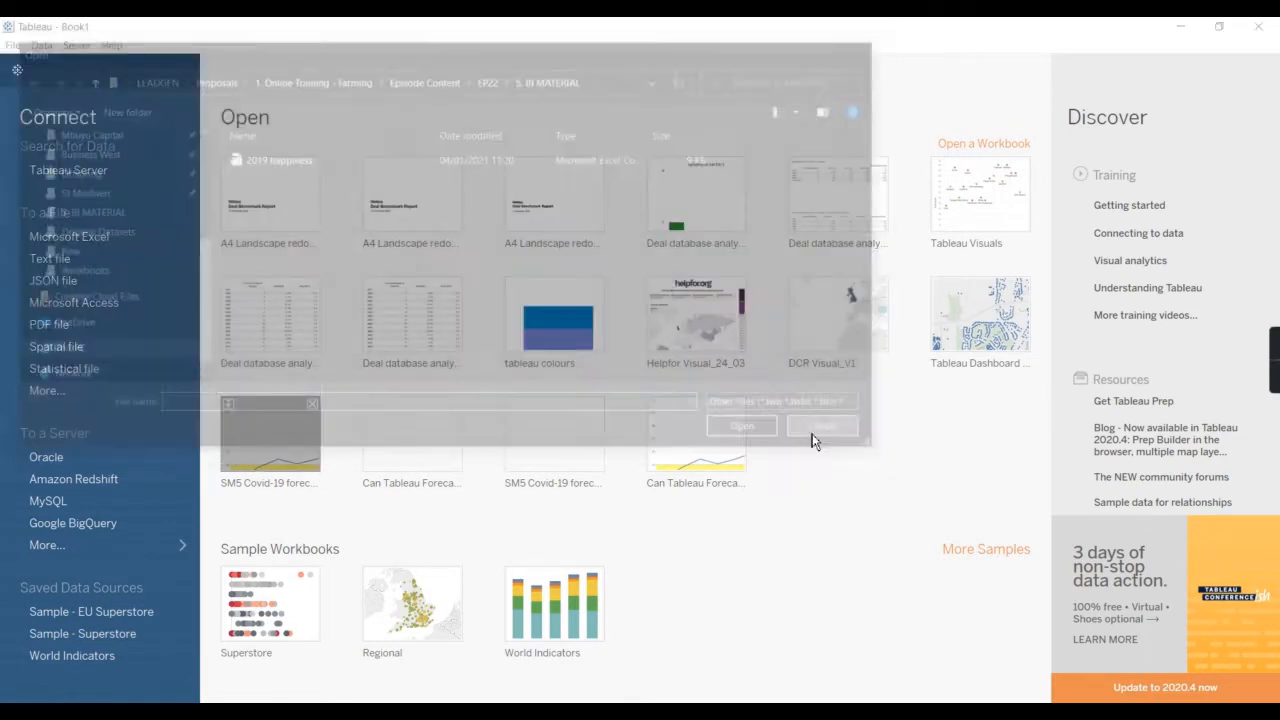
click(62, 546)
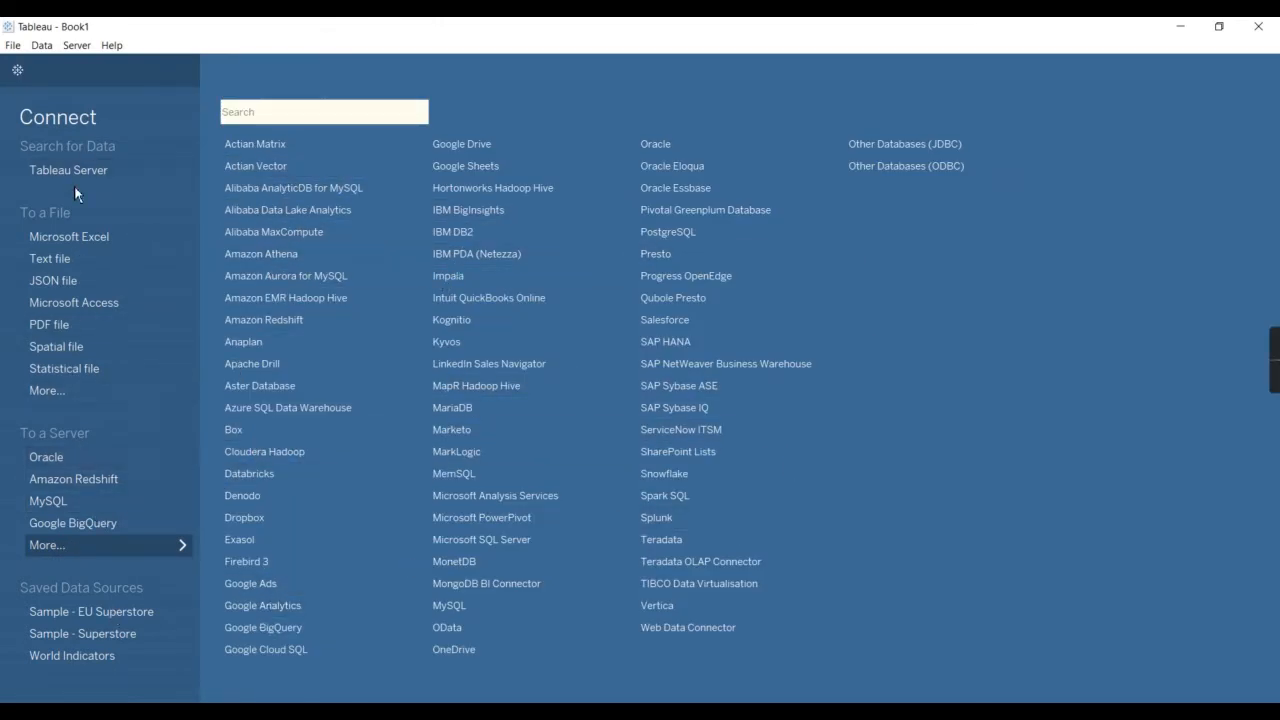
Go to Sheet 1, open Connect to Data there, and review its other file and server connectors.
click(15, 68)
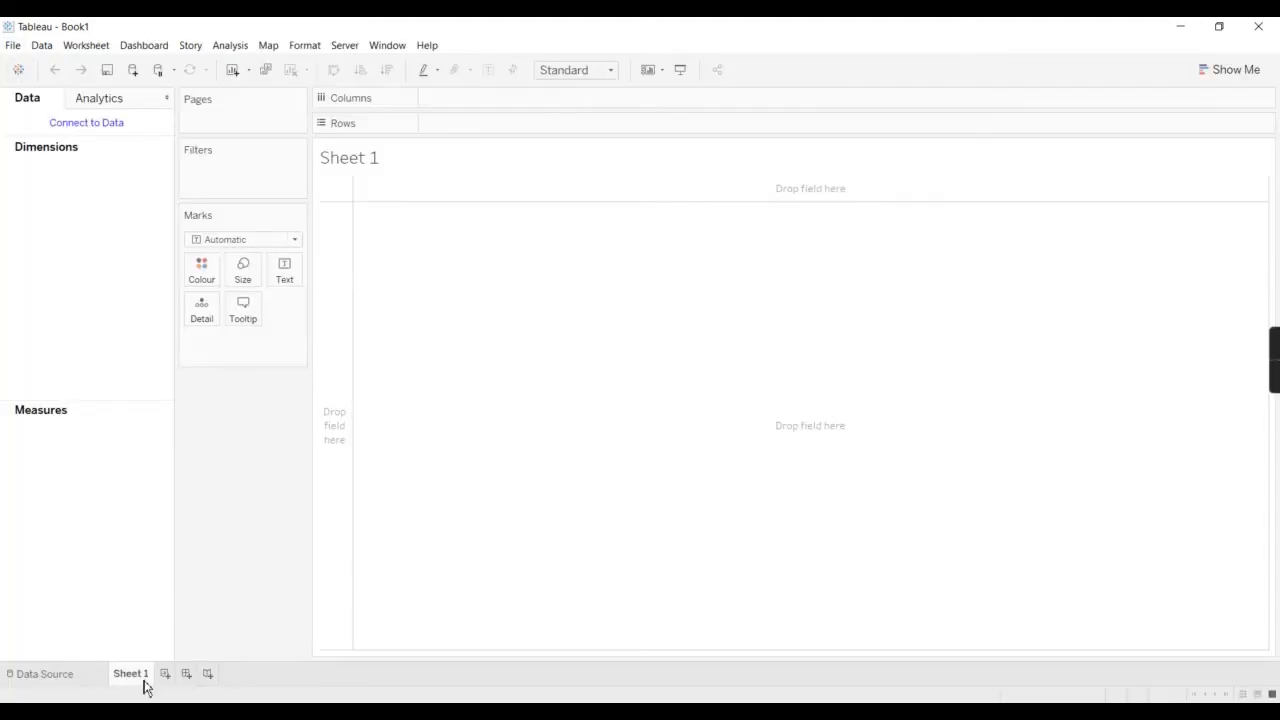
click(98, 133)
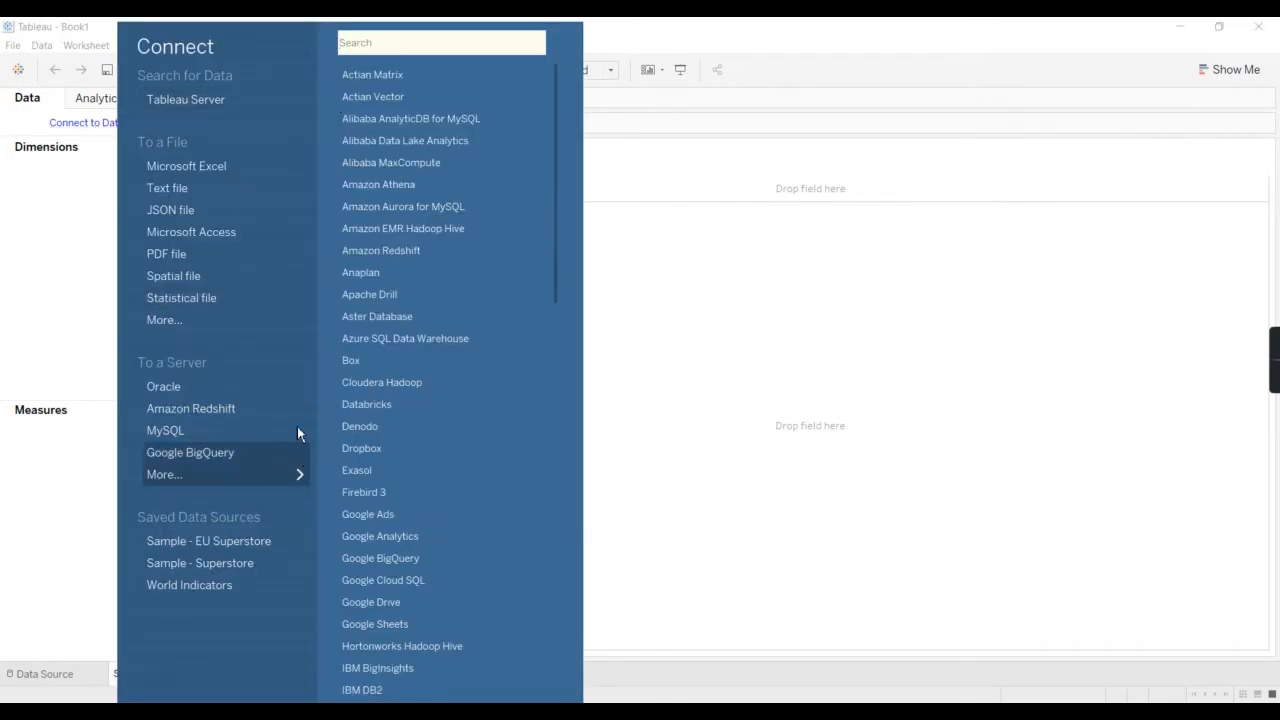
click(189, 319)
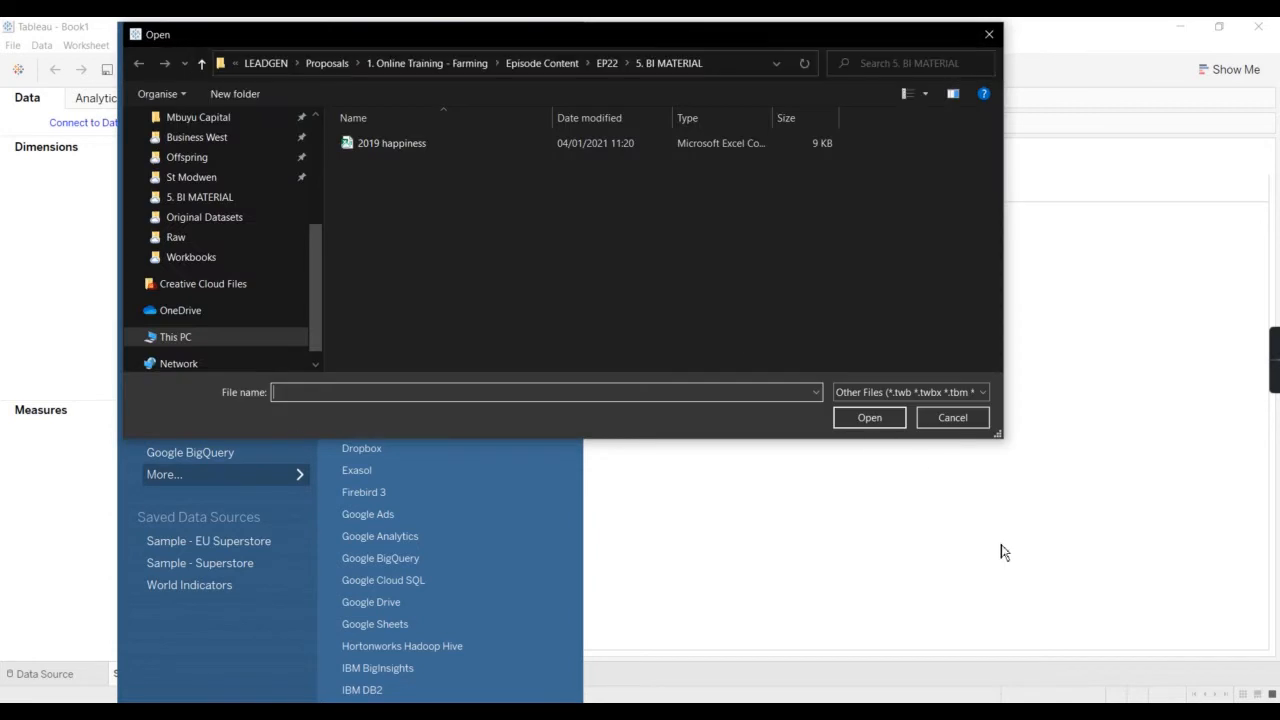
click(952, 417)
scroll(386, 489, down, 5)
scroll(386, 489, up, 5)
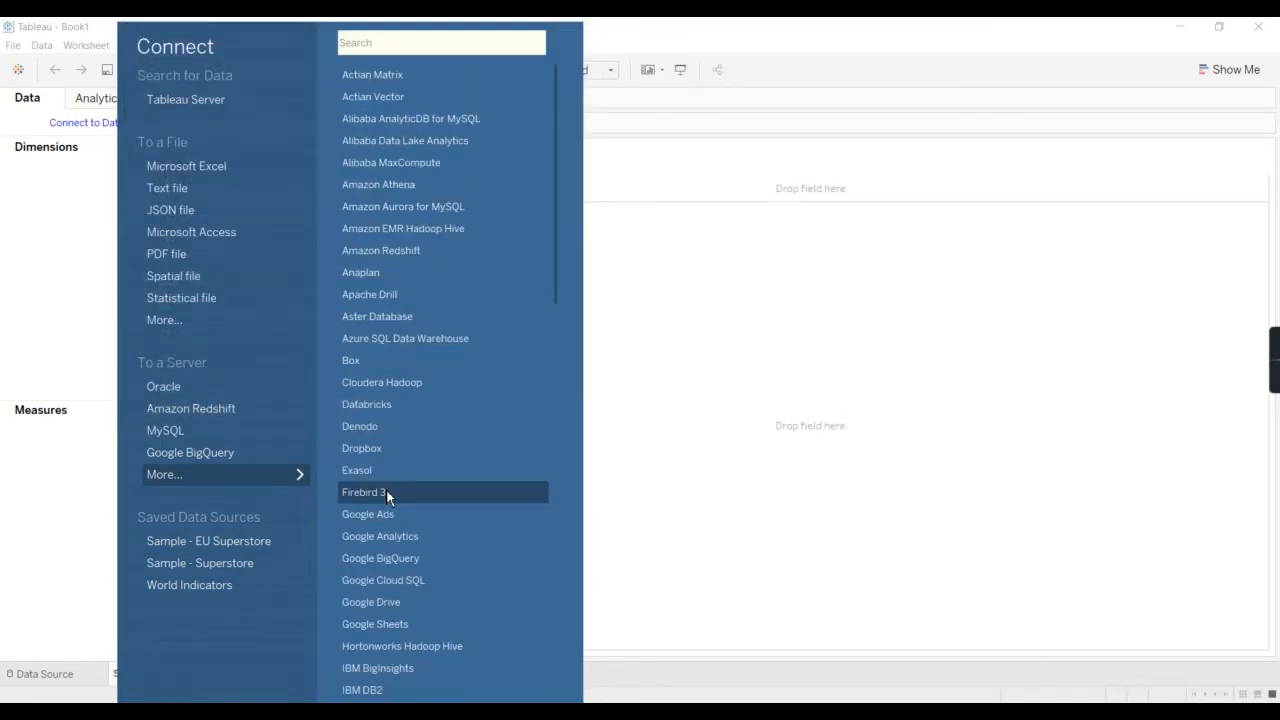
Connect to the text file 2019 happiness from Episode Content > EP22 > 5. BI MATERIAL in the 1. Online Training - Farming folder.
click(172, 196)
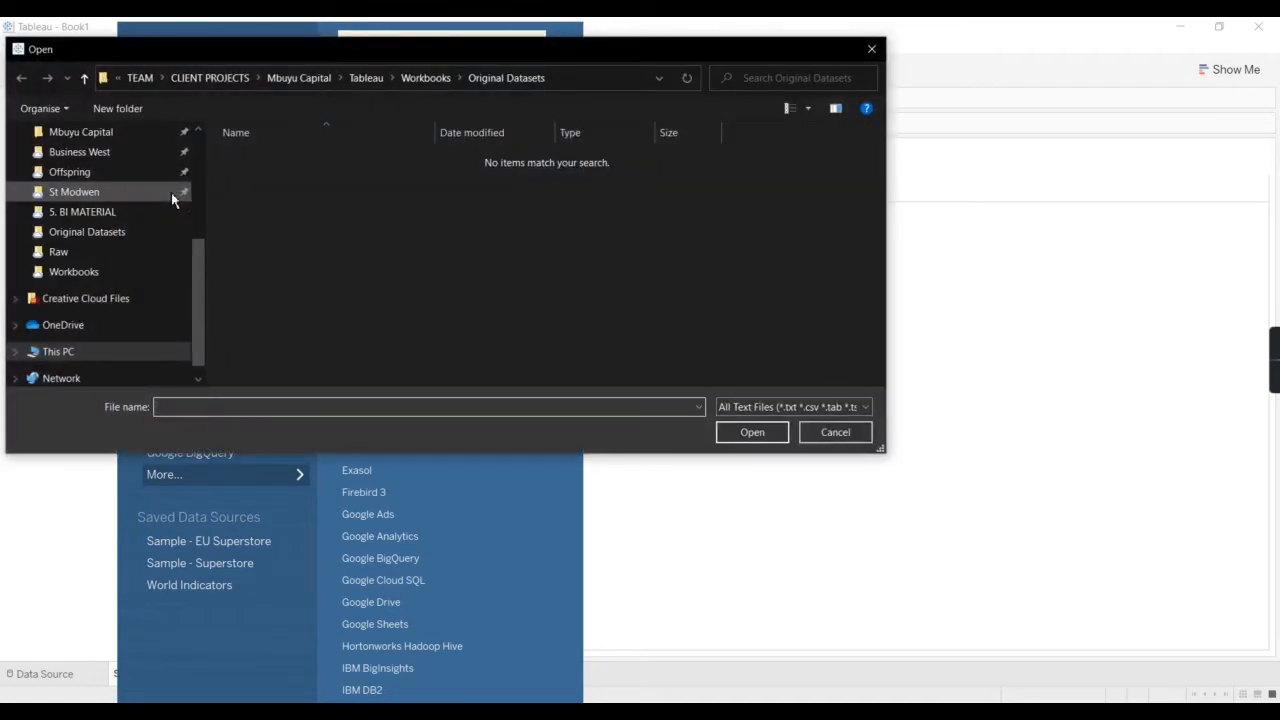
scroll(109, 283, up, 5)
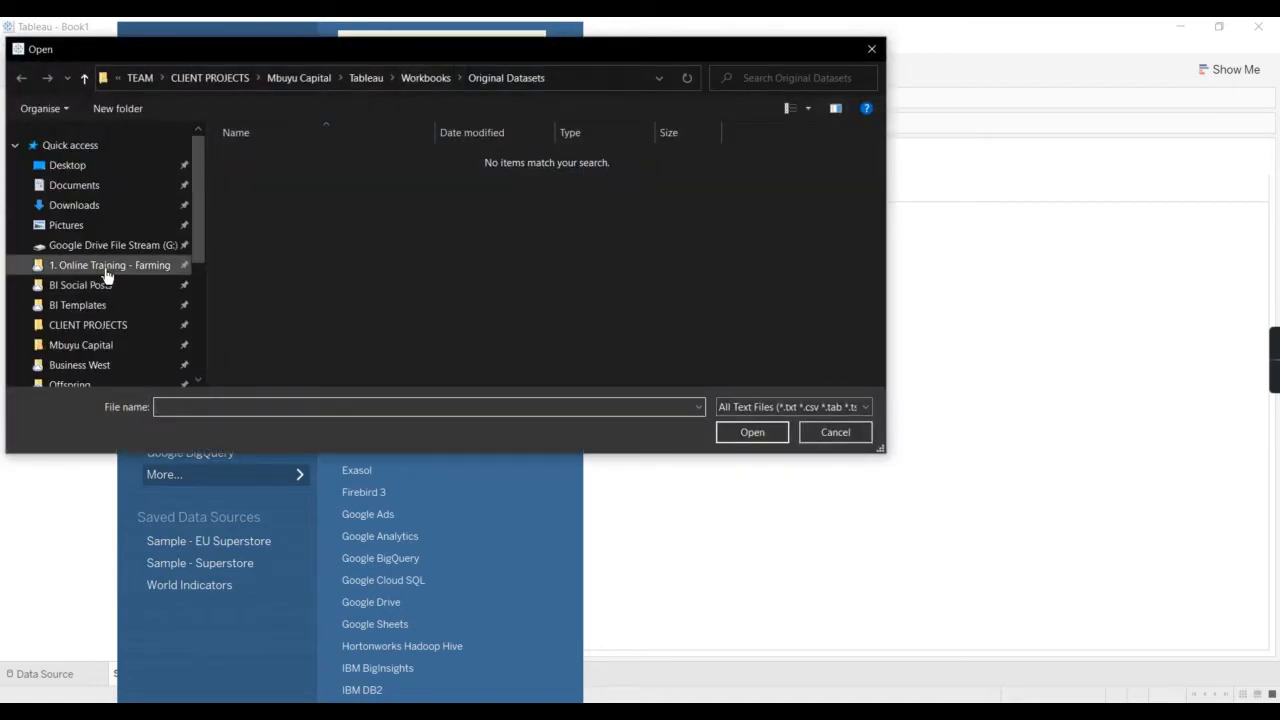
click(107, 266)
double_click(280, 158)
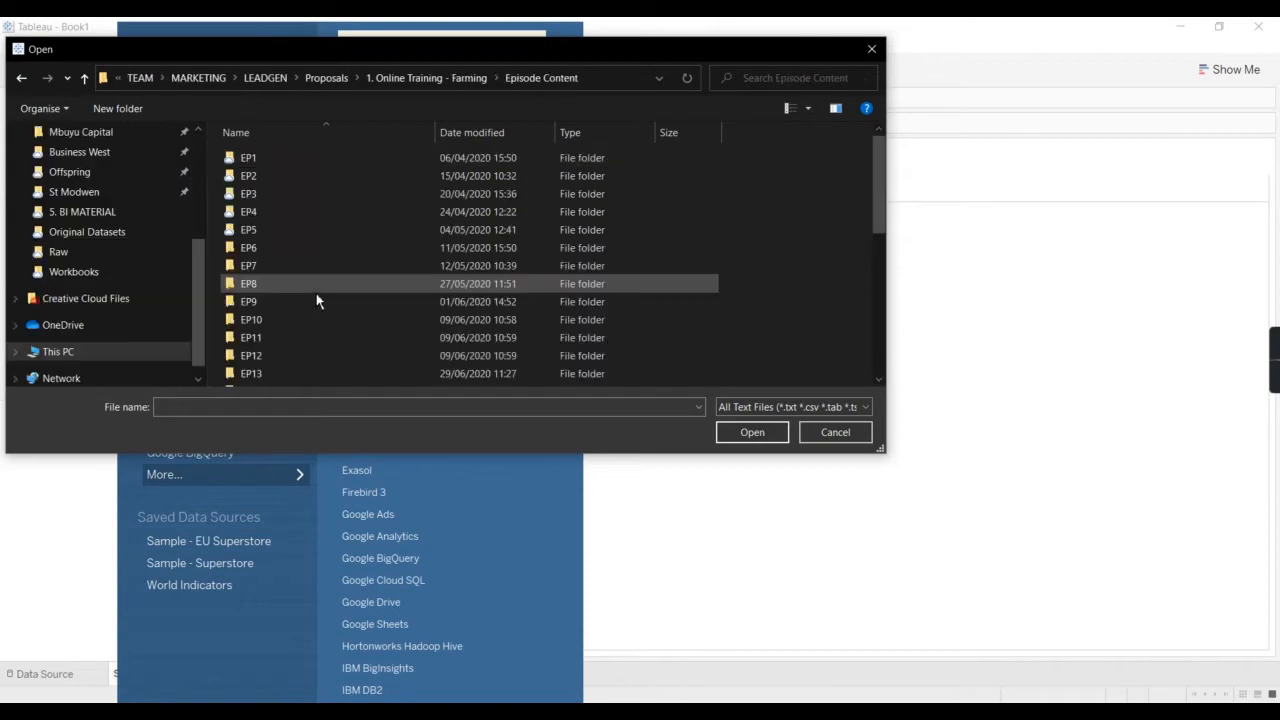
scroll(316, 301, down, 3)
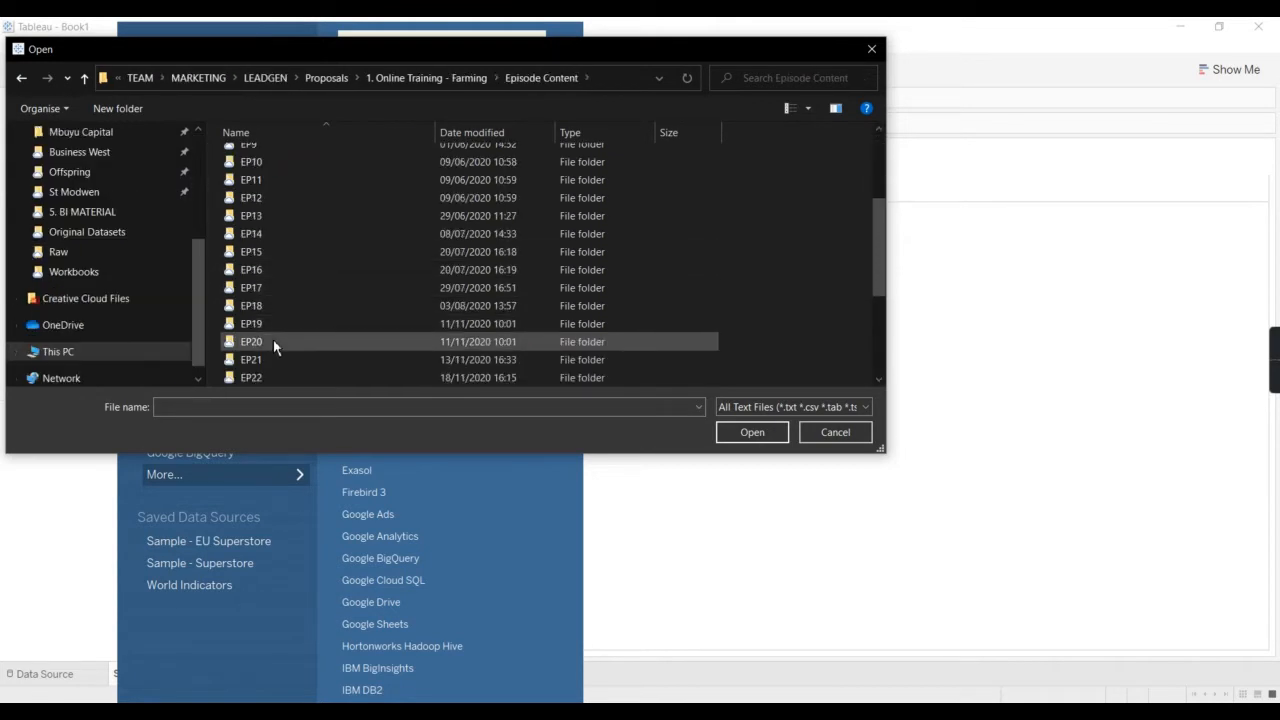
double_click(268, 375)
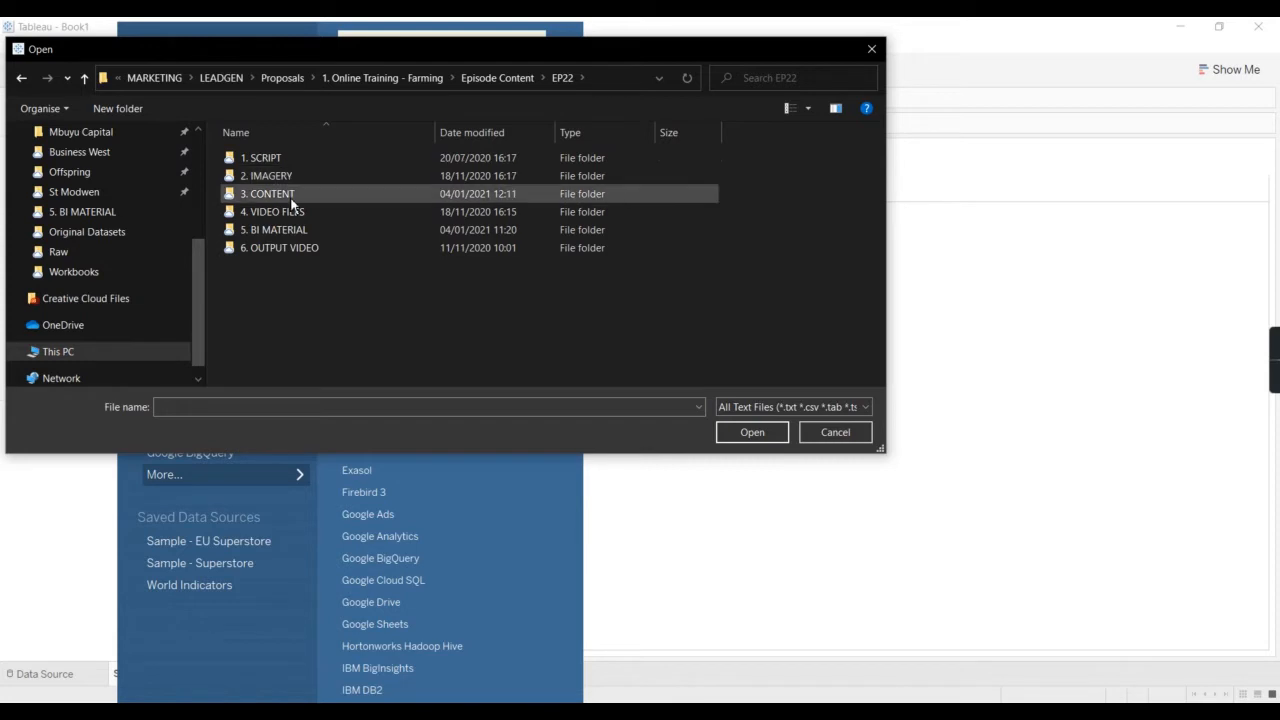
double_click(285, 229)
click(297, 164)
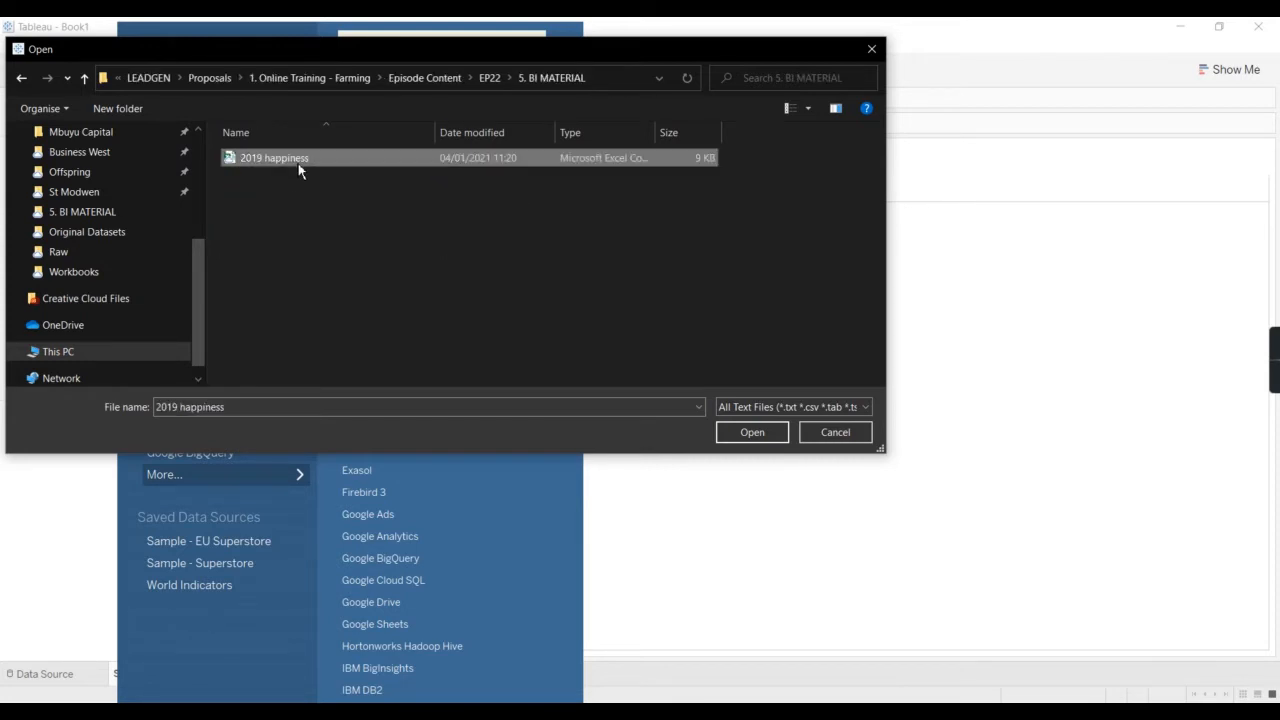
double_click(298, 163)
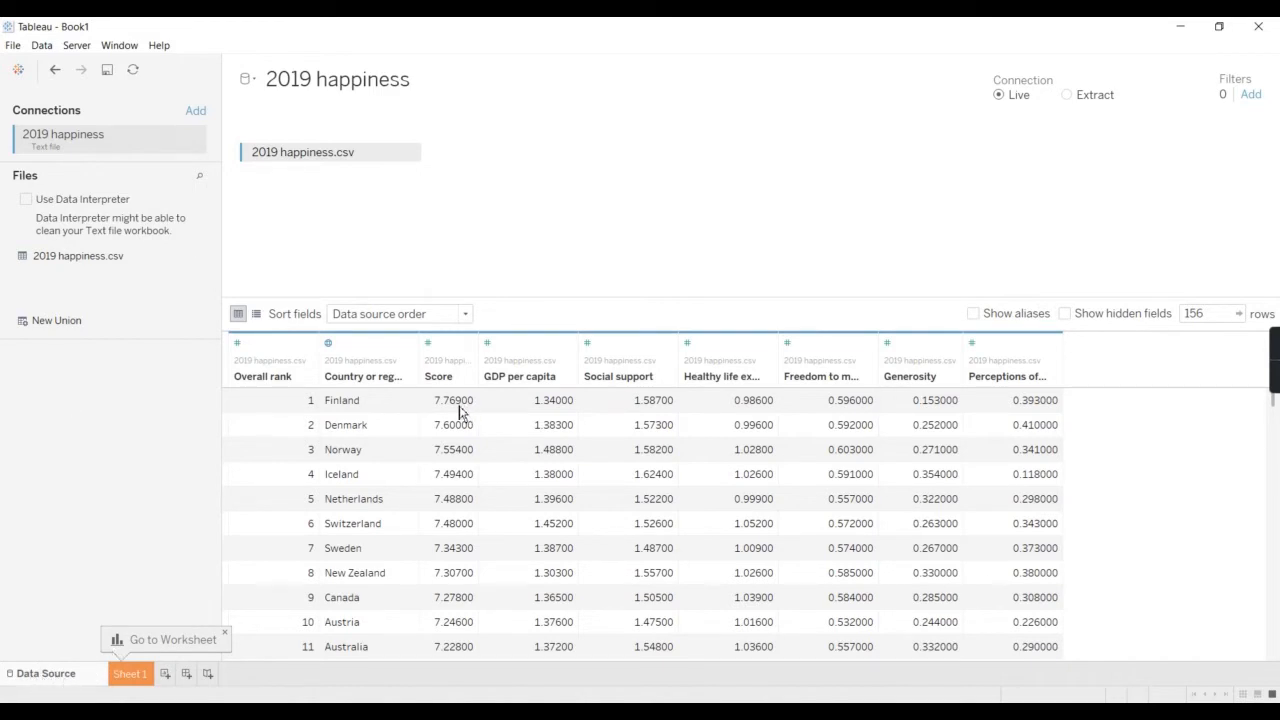
Look through the previewed rows and columns of 2019 happiness.csv.
scroll(455, 418, down, 7)
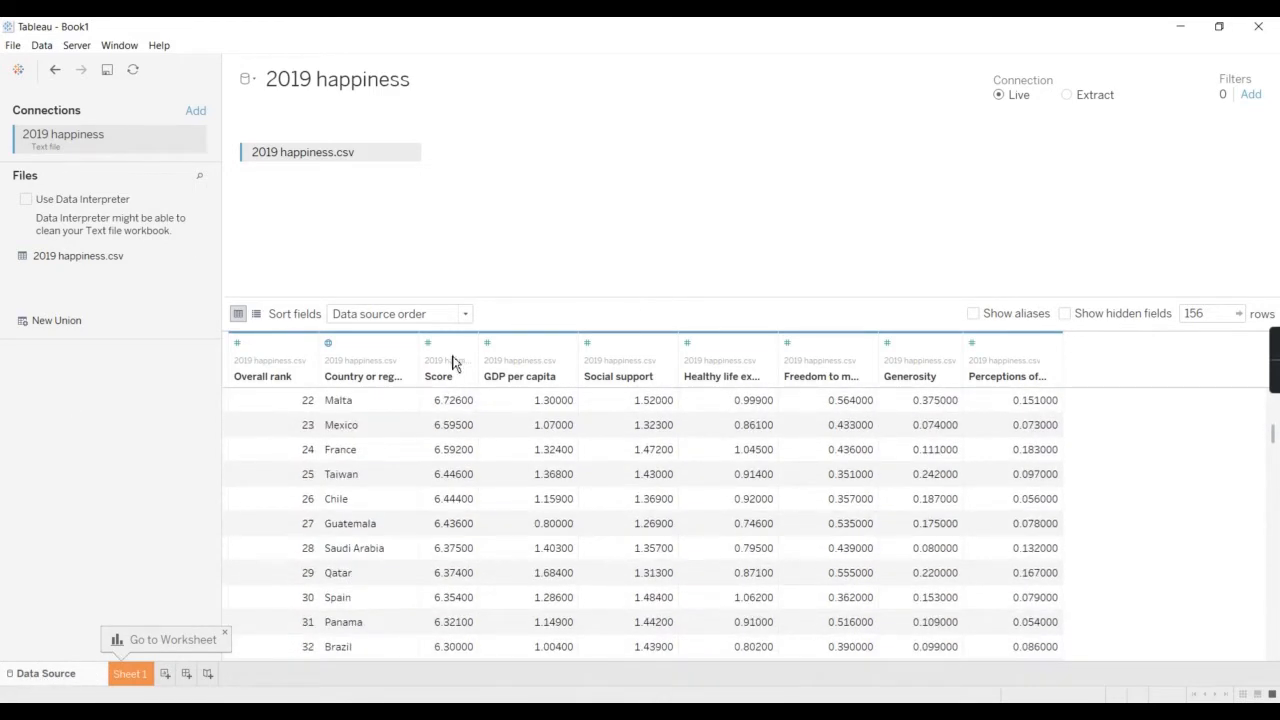
scroll(928, 467, down, 8)
scroll(930, 468, up, 12)
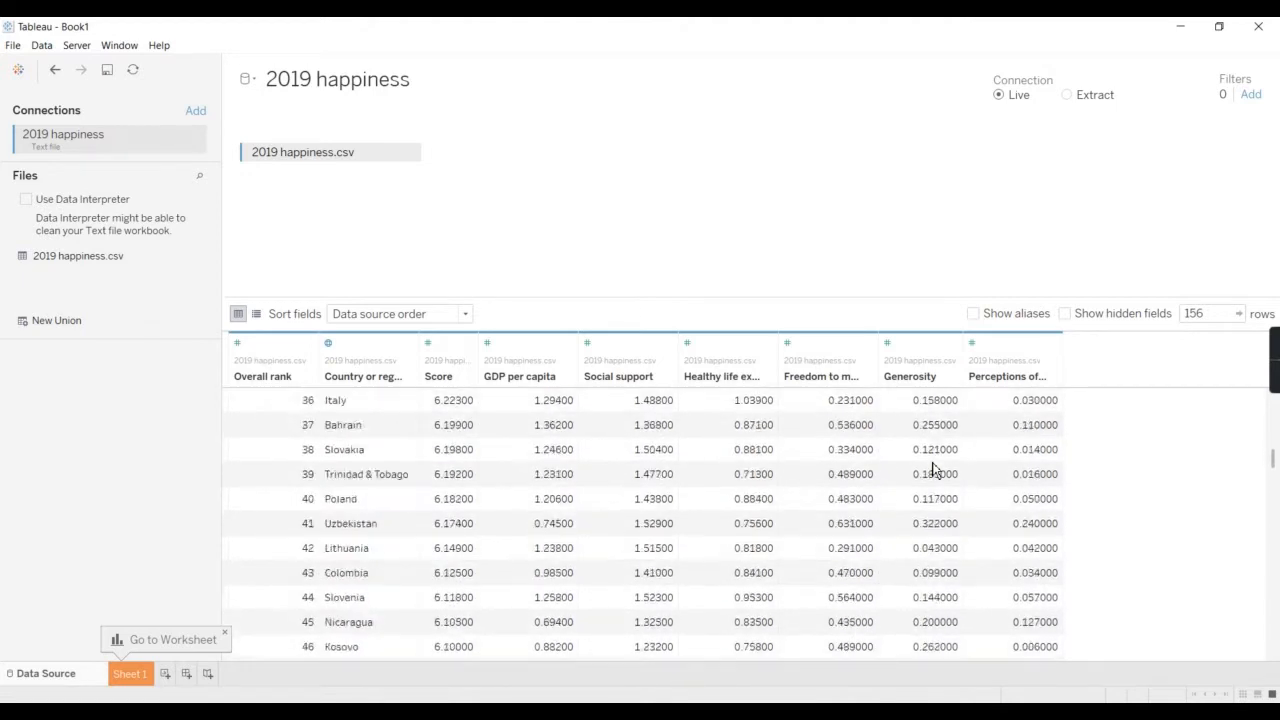
scroll(933, 470, up, 3)
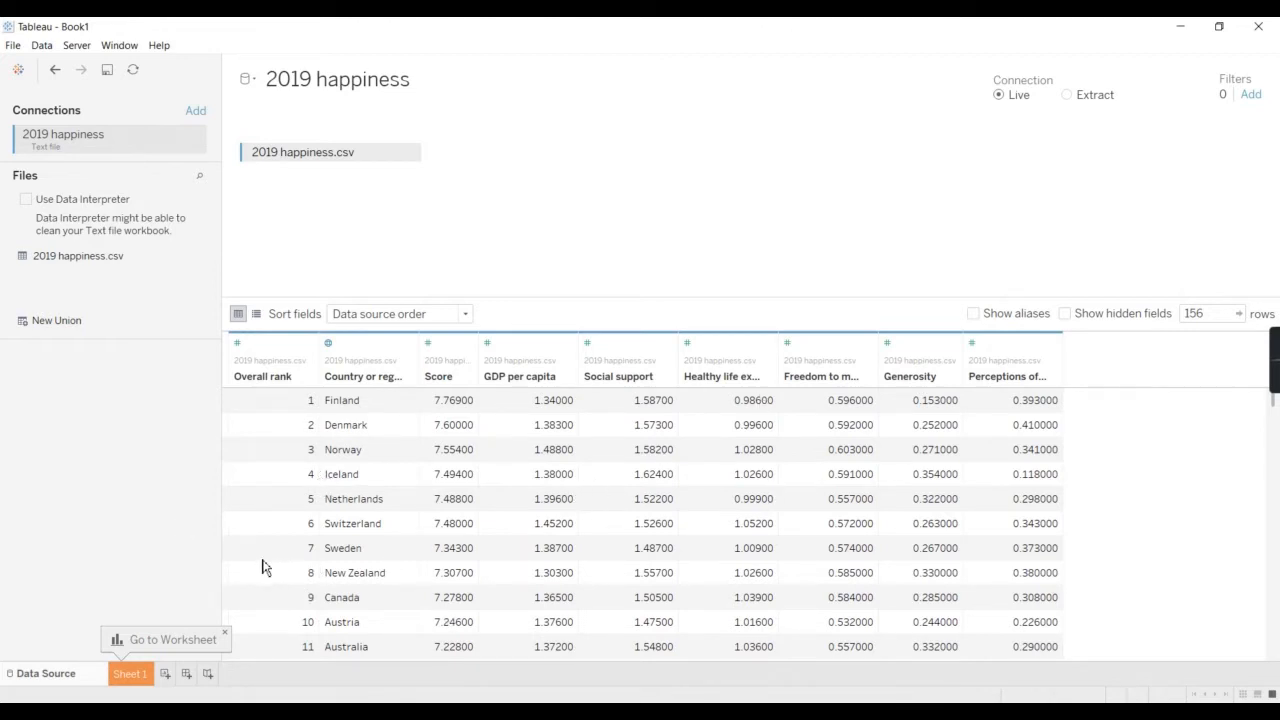
Go to Sheet 1 and review the options available for the 2019 happiness data source.
click(130, 674)
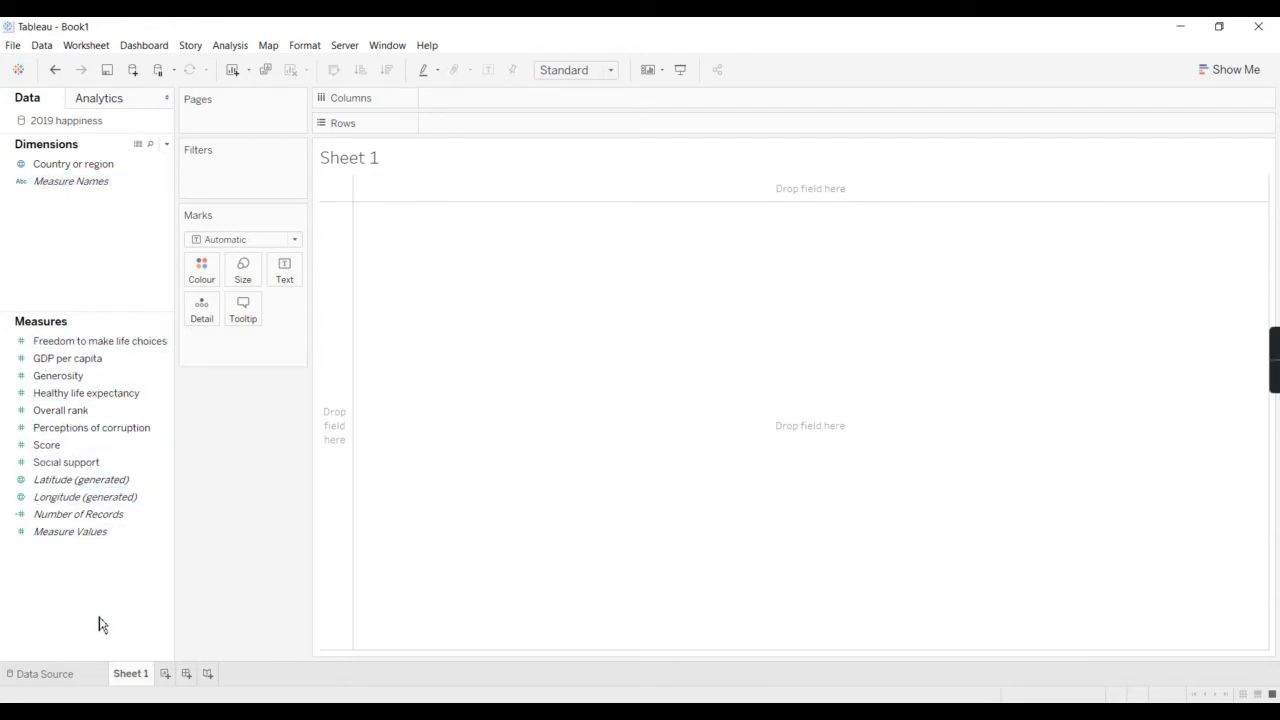
right_click(93, 128)
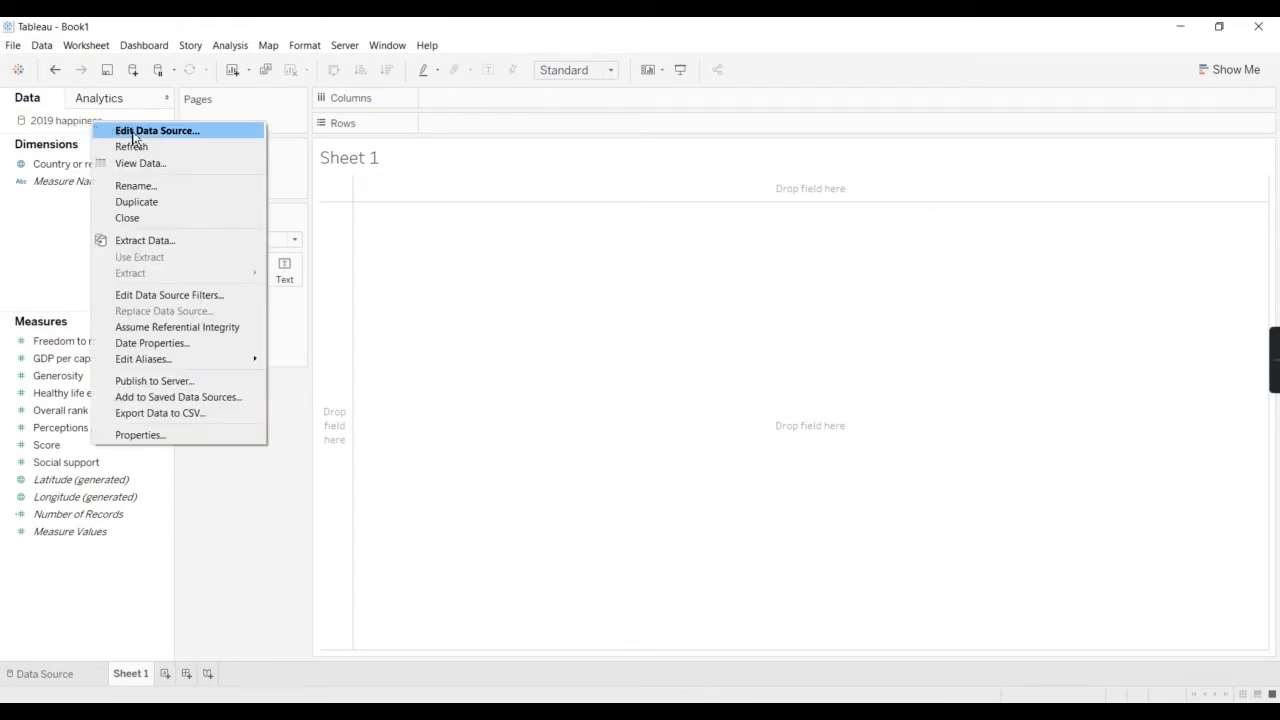
click(73, 270)
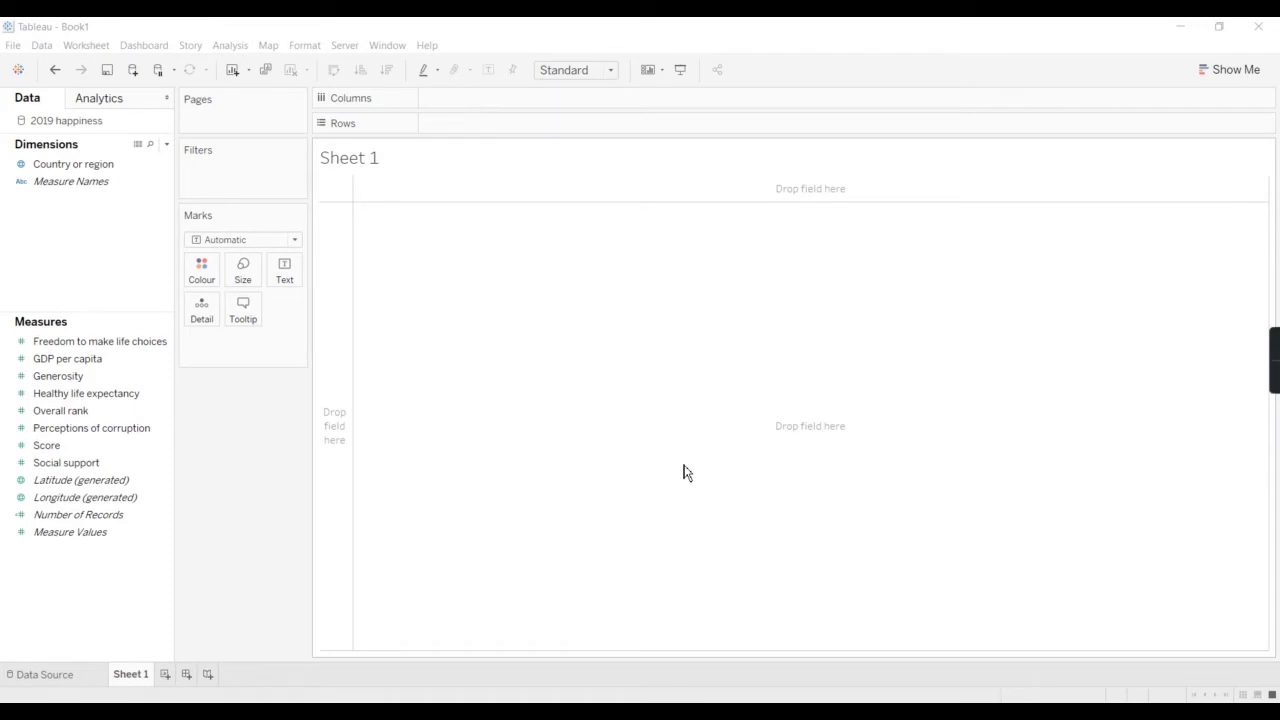
click(270, 465)
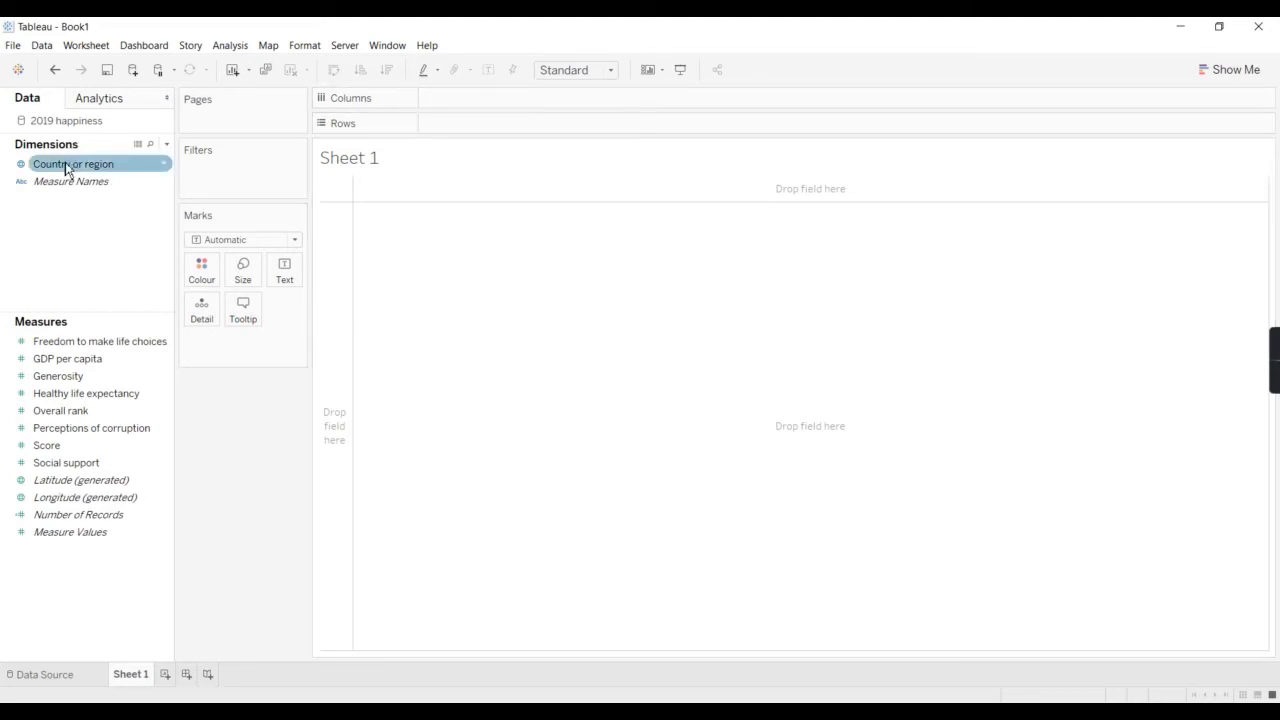
Build a bar chart with Country or region in Columns and Overall rank in Rows, and look across its bars.
mouse_move(71, 166)
mouse_down()
mouse_move(457, 155)
mouse_move(507, 109)
mouse_up()
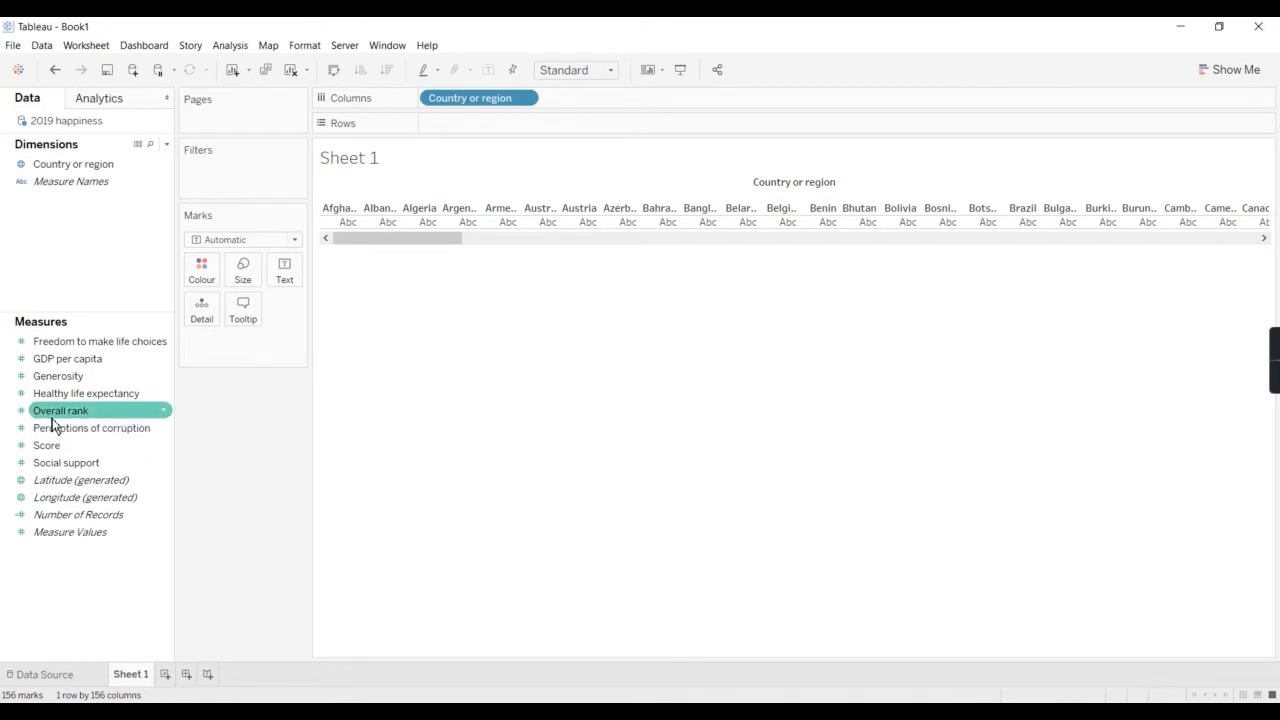
drag(53, 425, 488, 137)
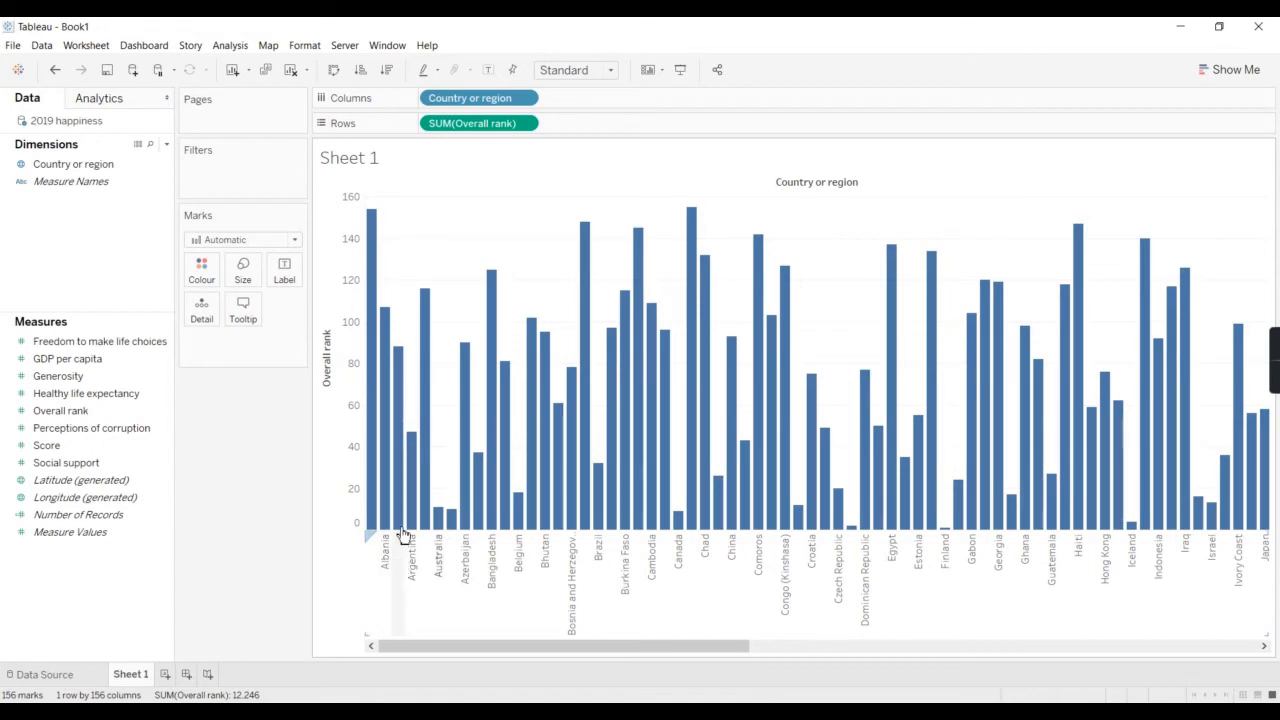
mouse_move(403, 530)
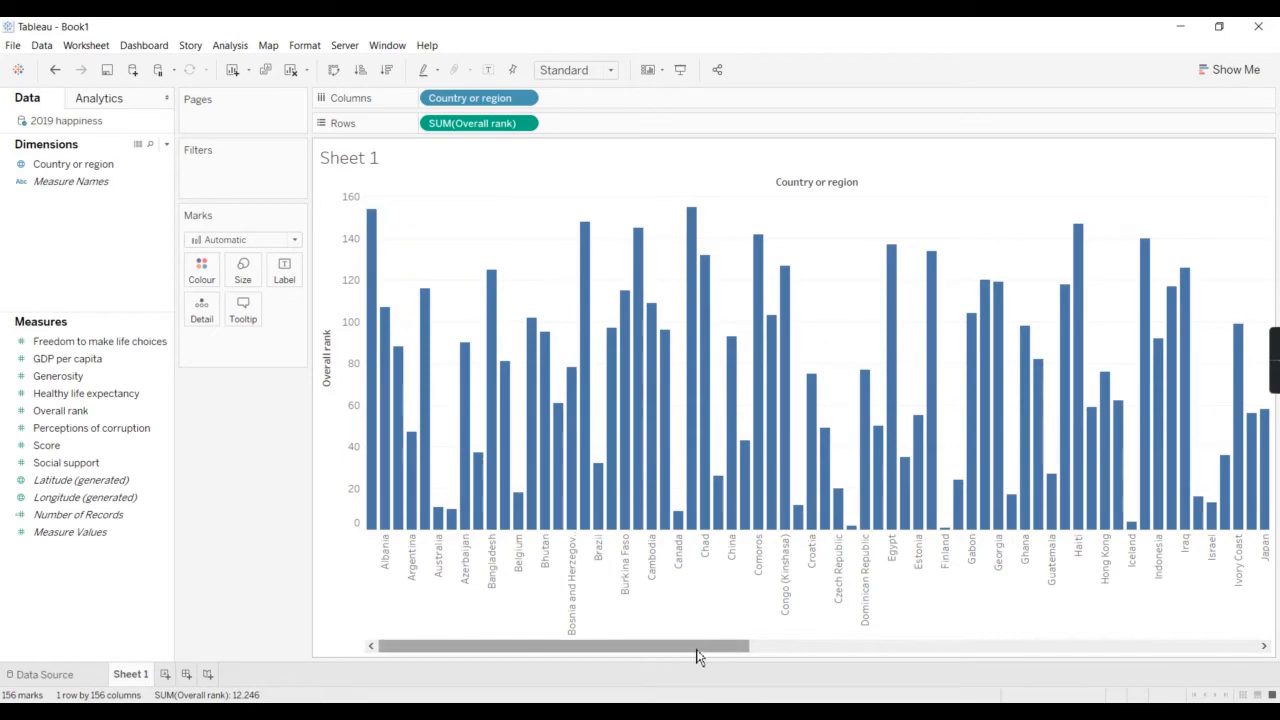
drag(697, 648, 461, 616)
mouse_move(474, 465)
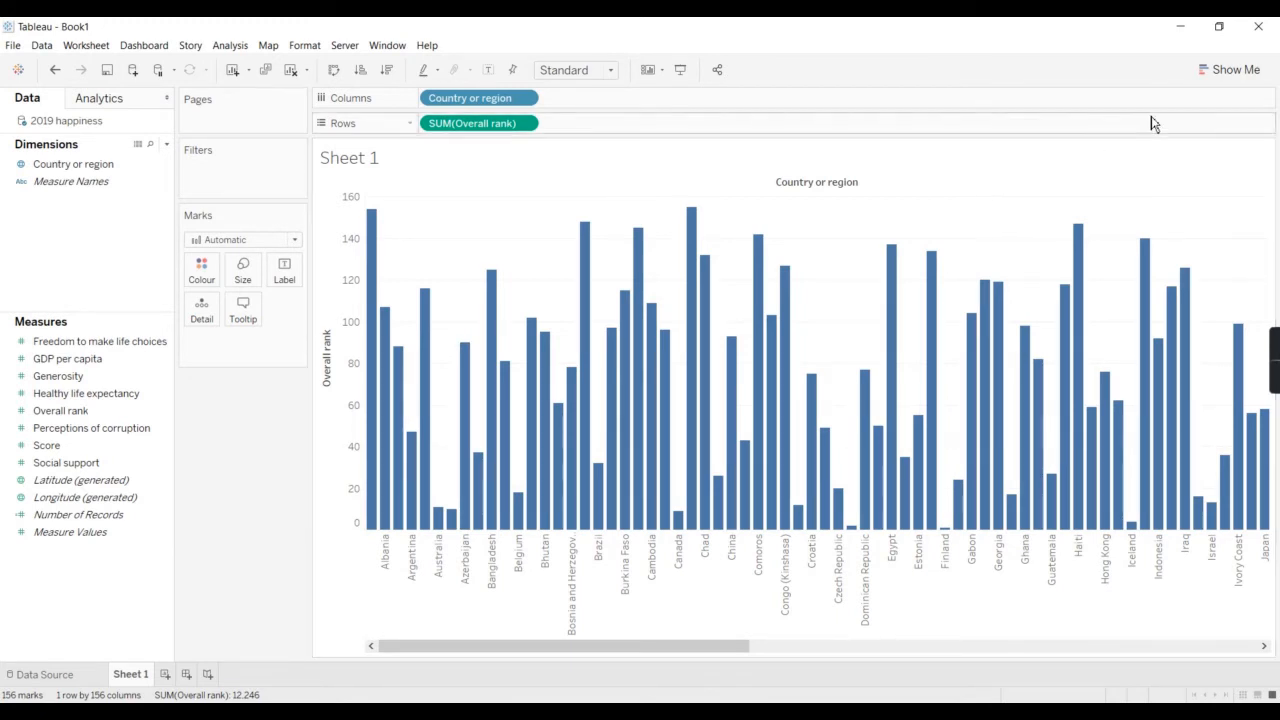
Try the stacked bars, treemap, heat map and highlight table chart types from Show Me, and settle on a text table.
click(1237, 72)
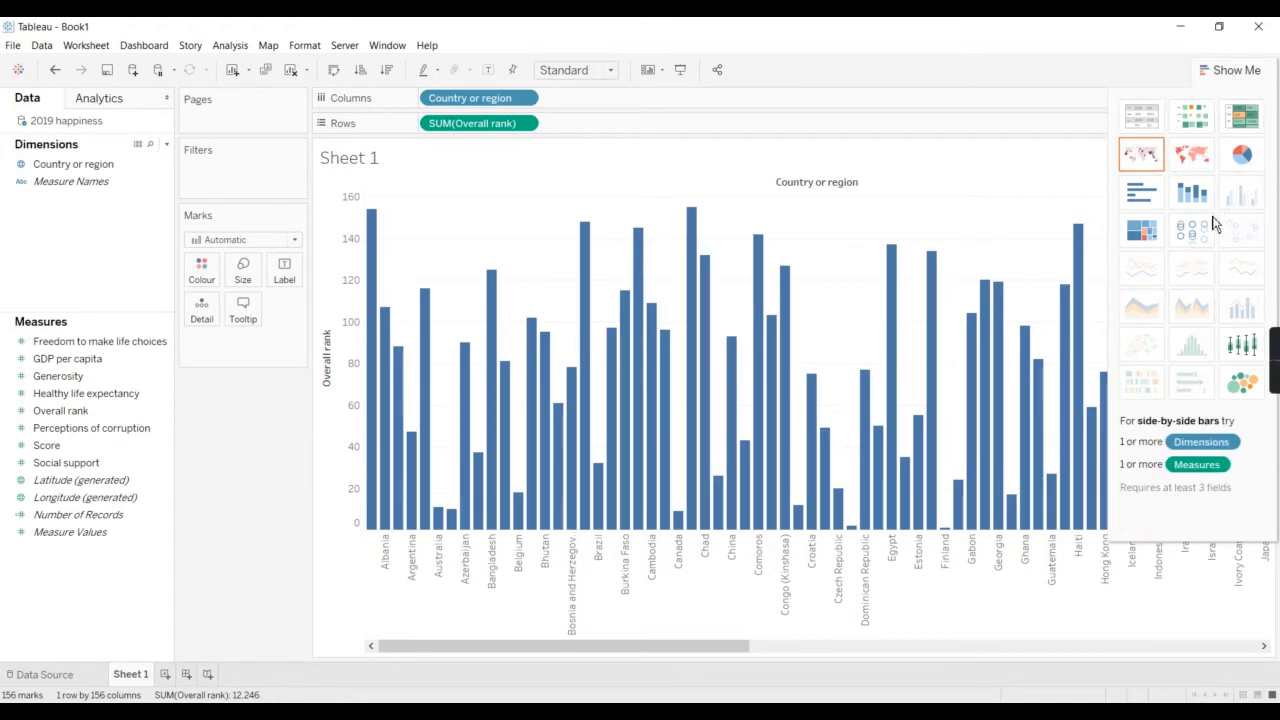
click(1191, 196)
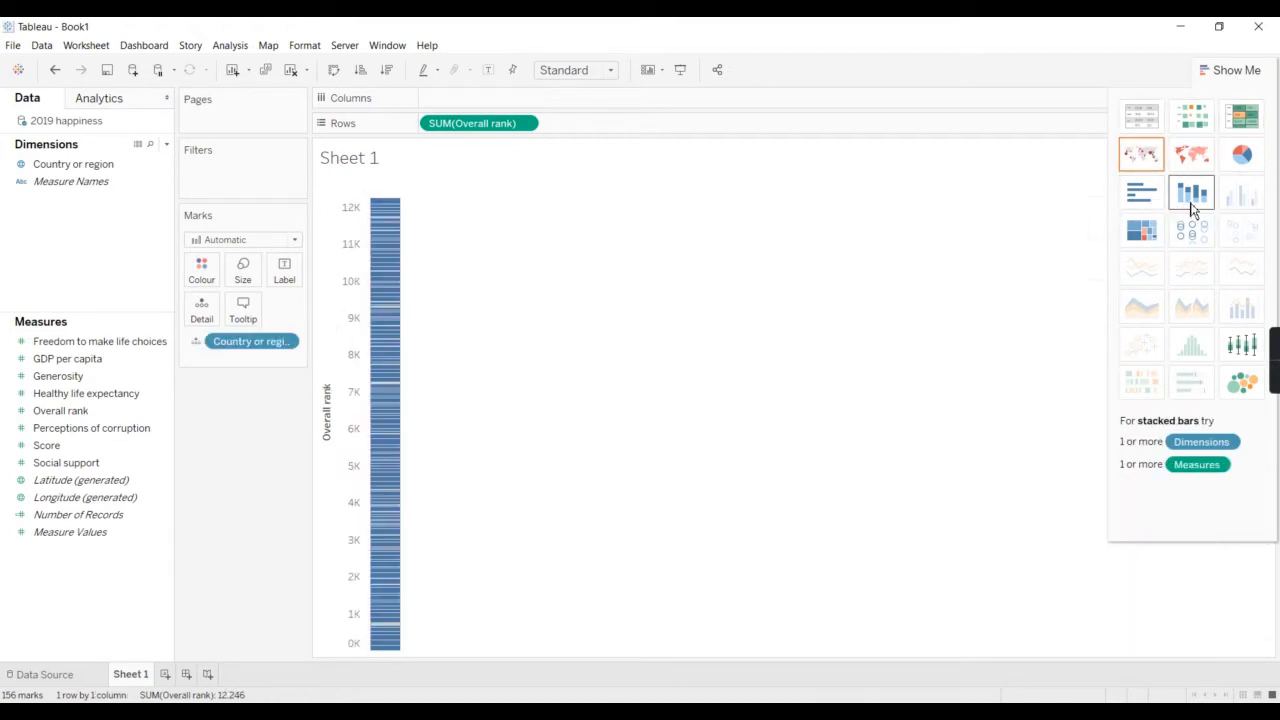
click(1142, 232)
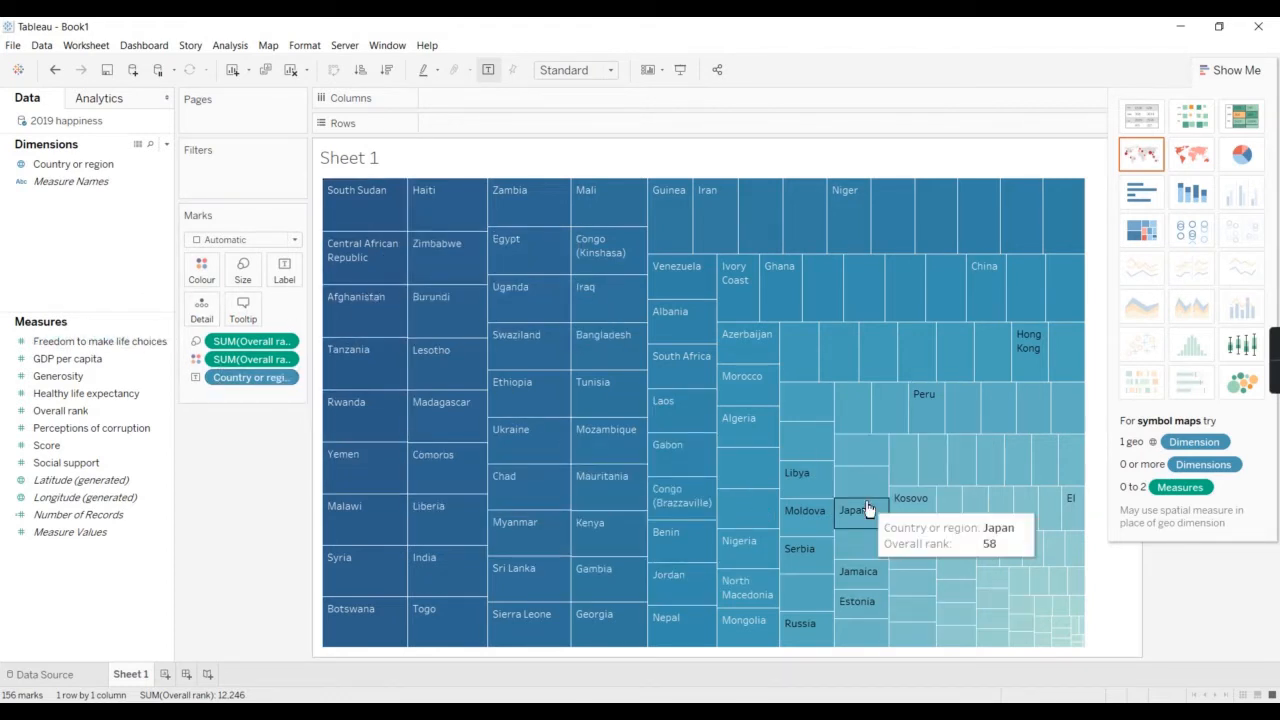
click(1207, 122)
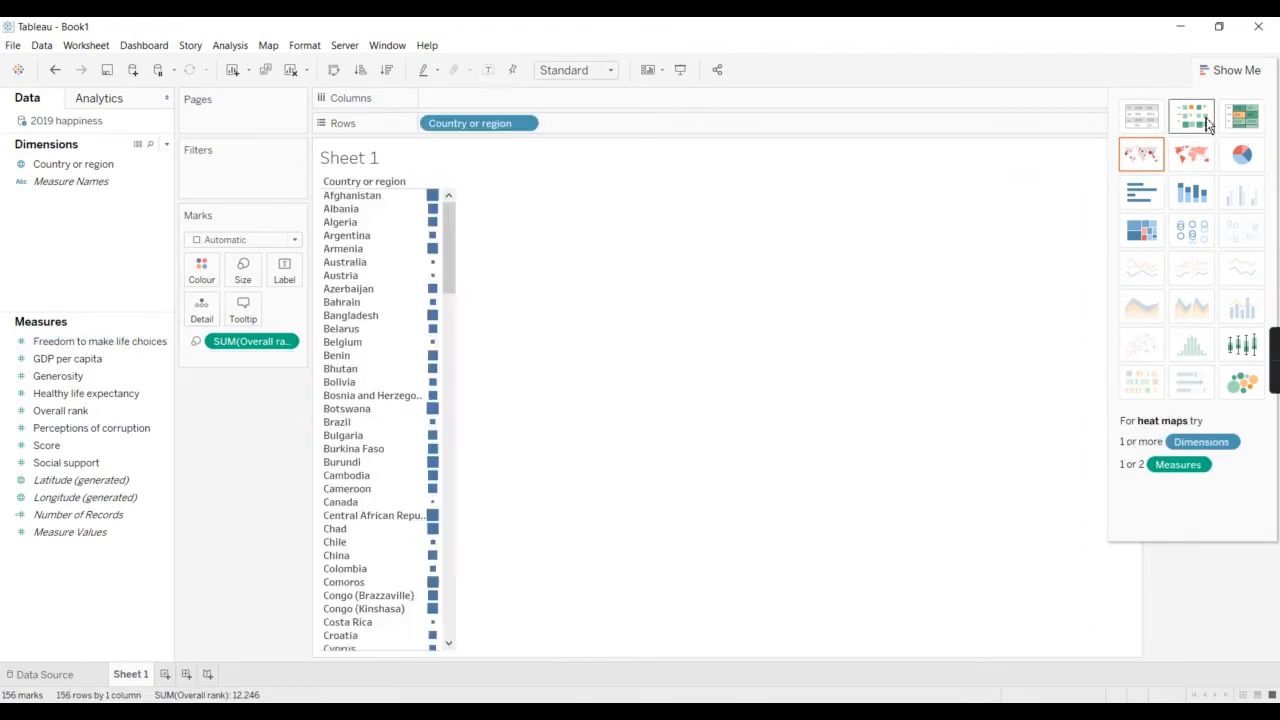
click(1246, 120)
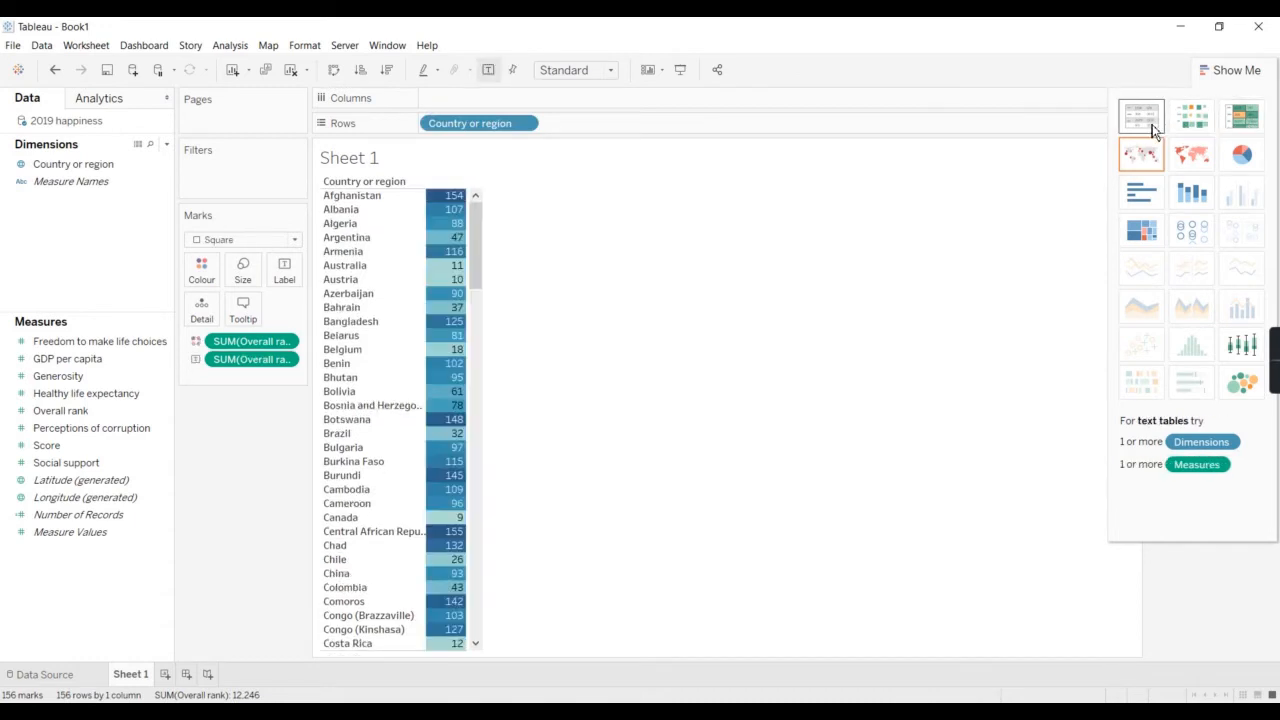
click(1151, 126)
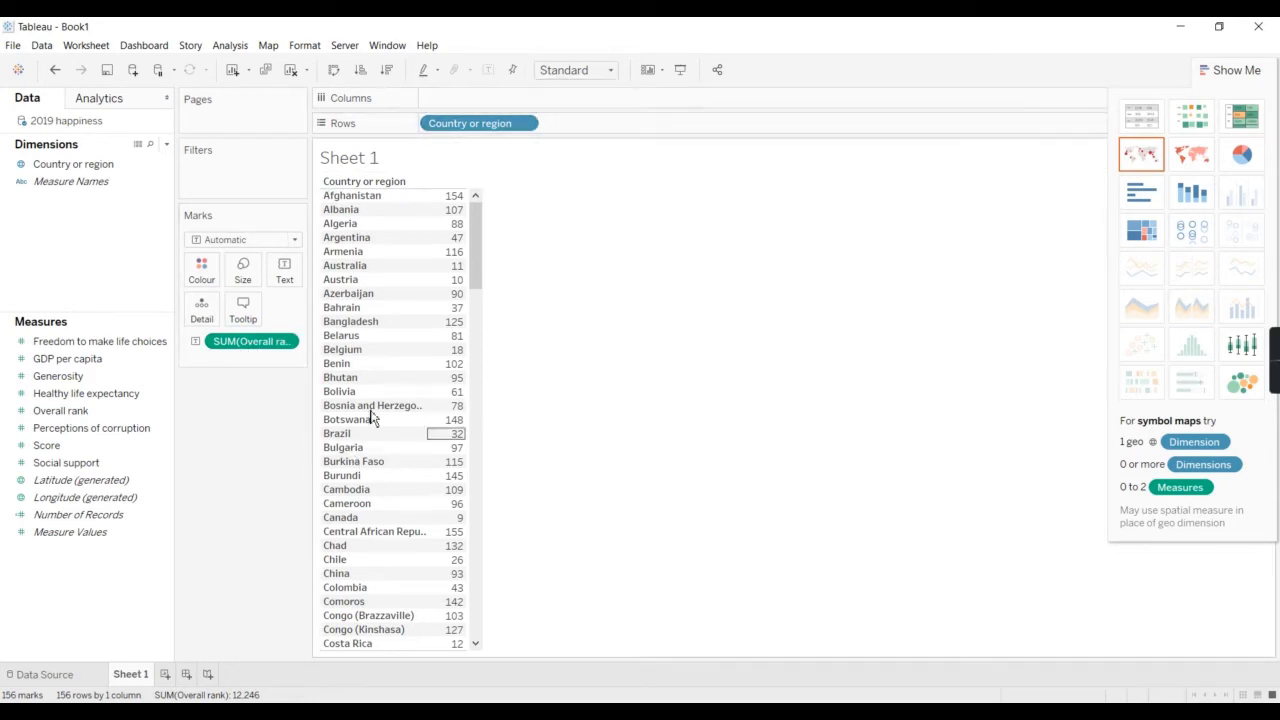
Try horizontal bars with rows and columns swapped, and return to the text table.
click(1130, 197)
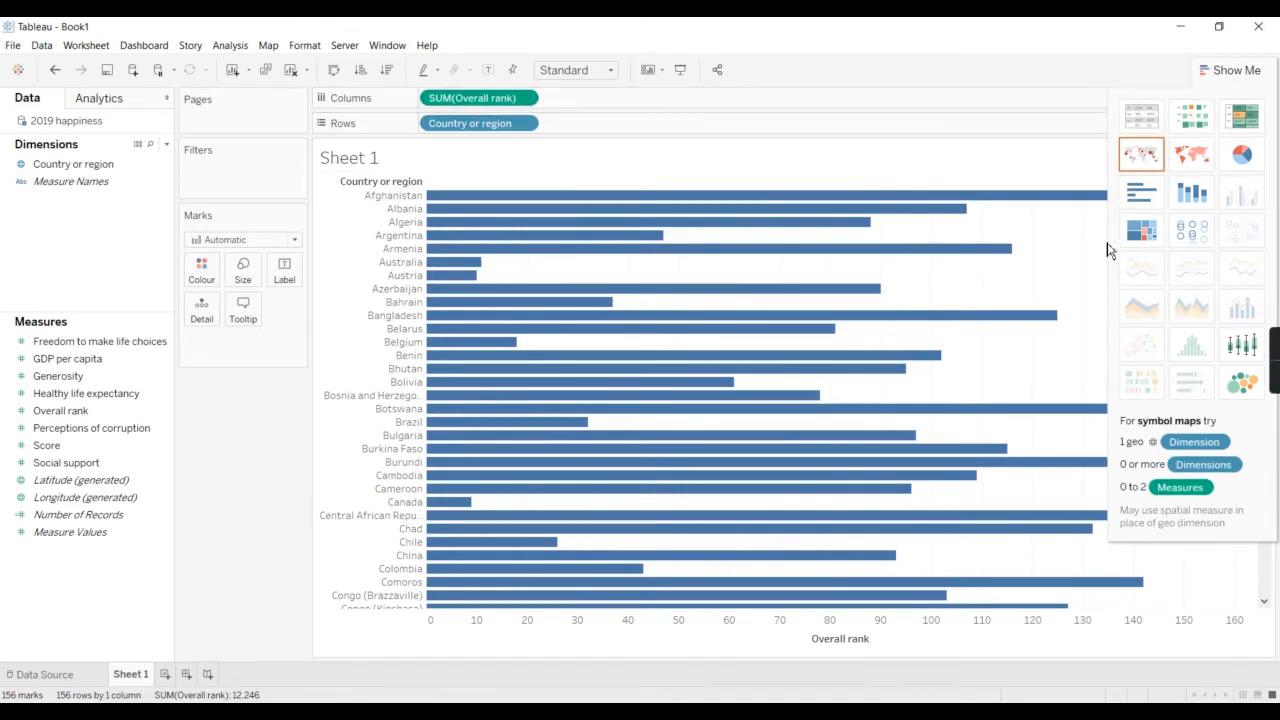
click(334, 72)
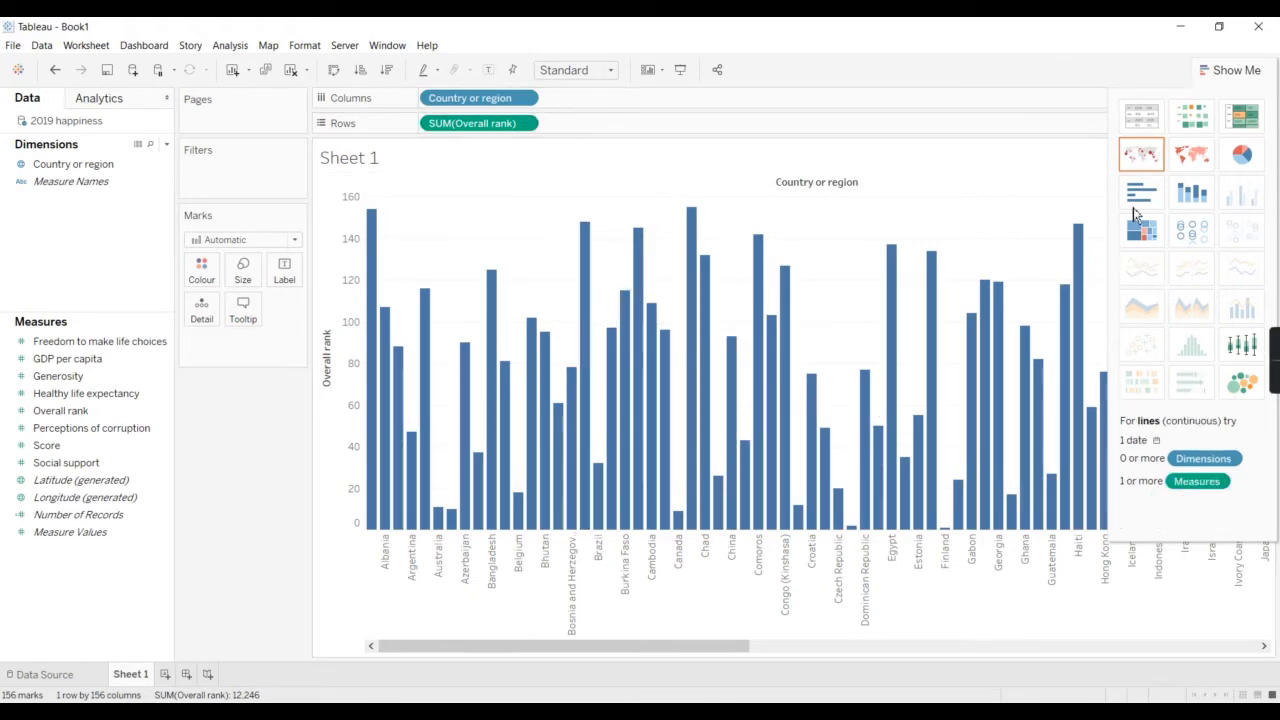
click(1153, 122)
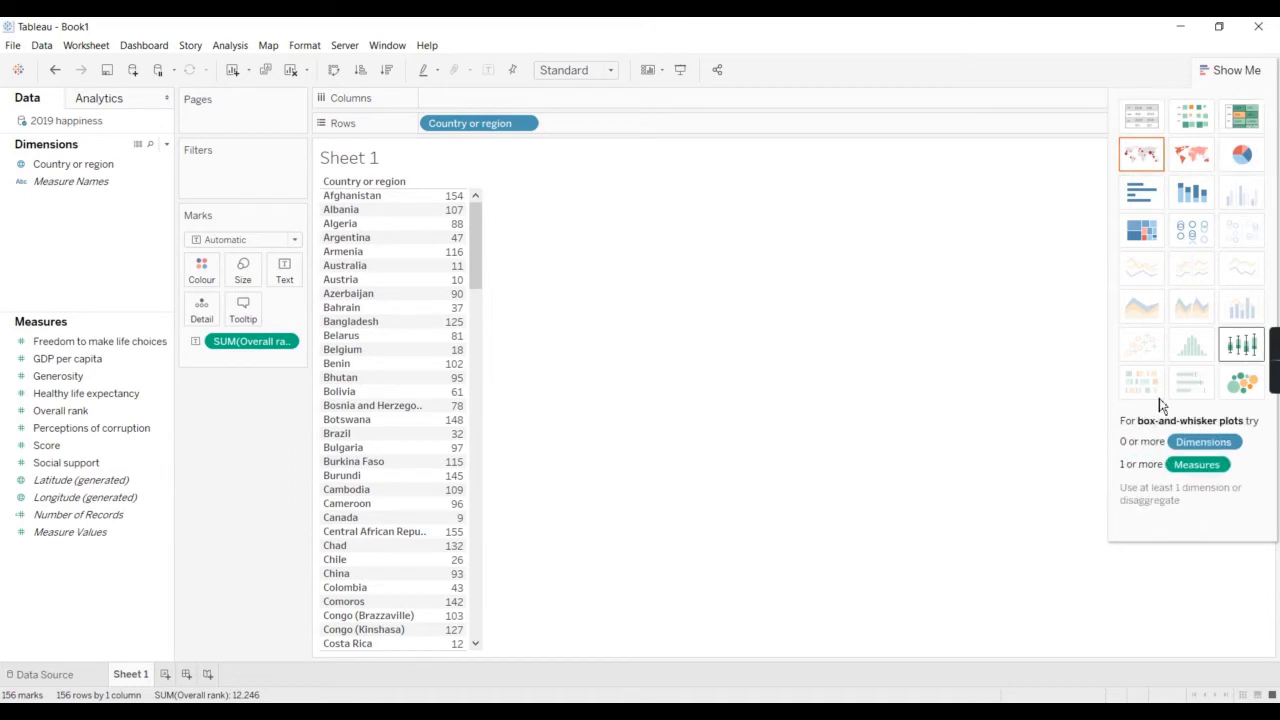
Compare the packed bubbles, horizontal bars and highlight table views, return to the text table and close Show Me.
click(1243, 383)
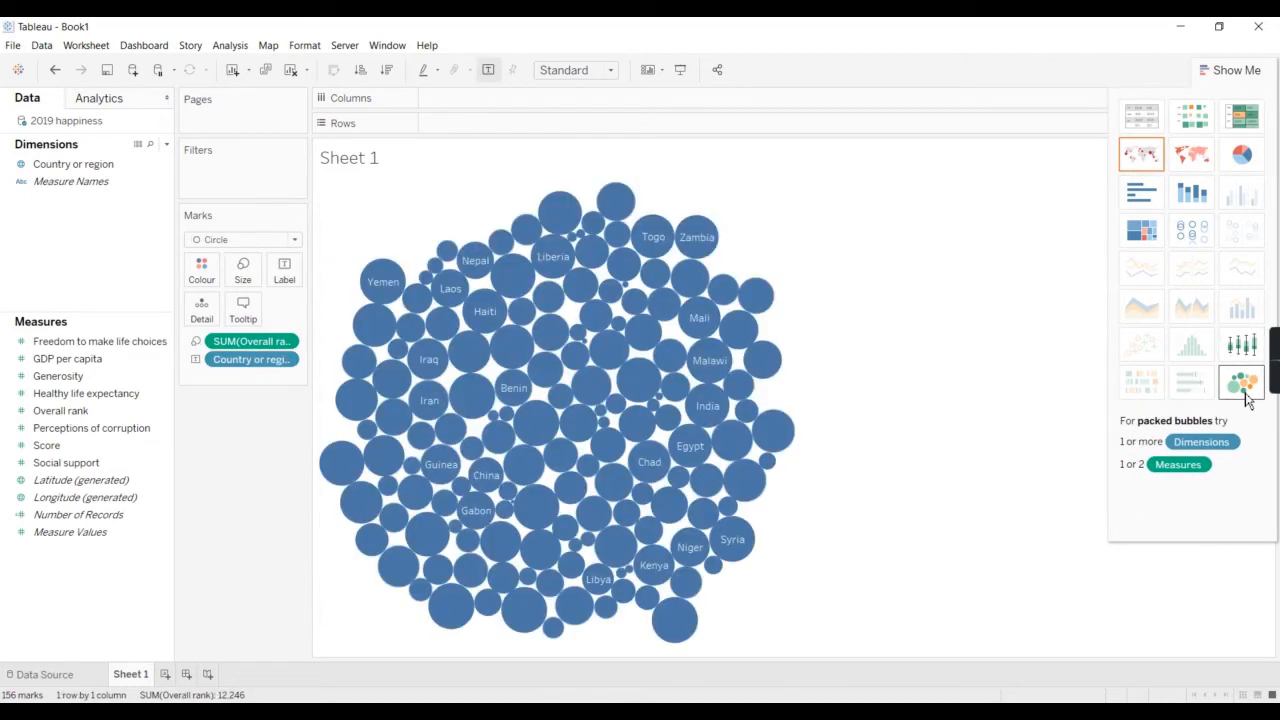
click(1143, 195)
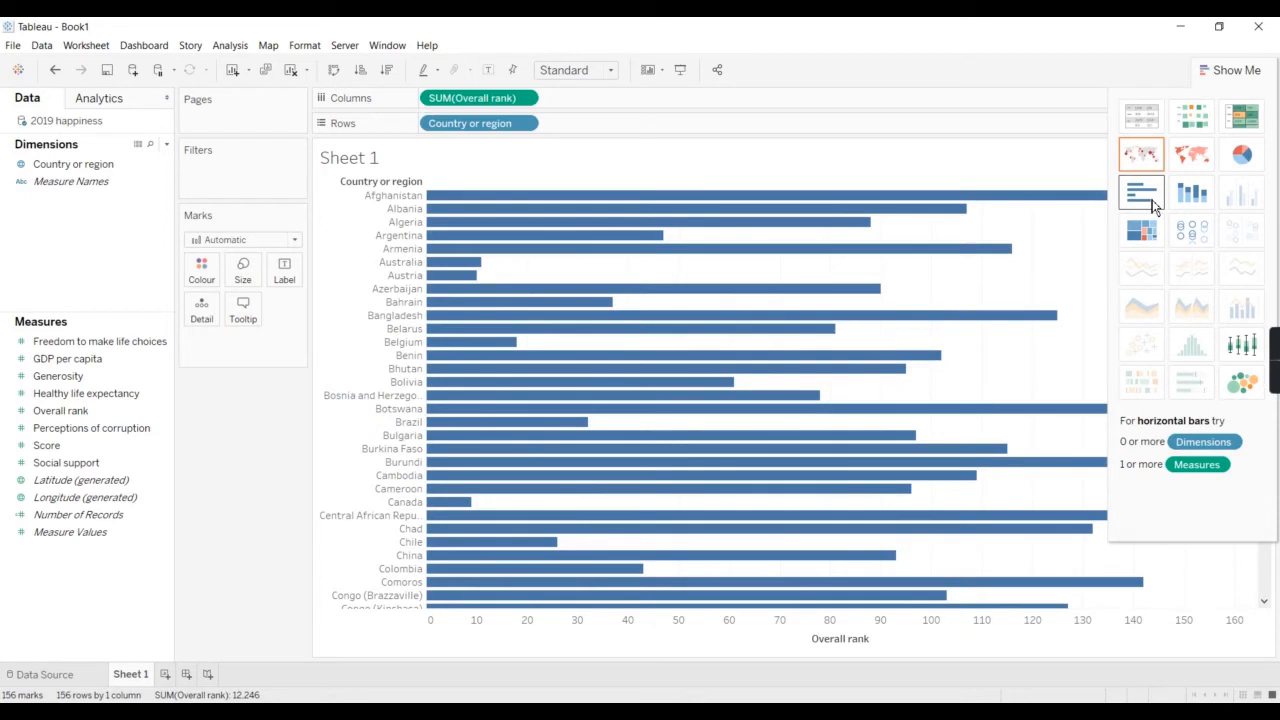
click(1146, 120)
click(1244, 118)
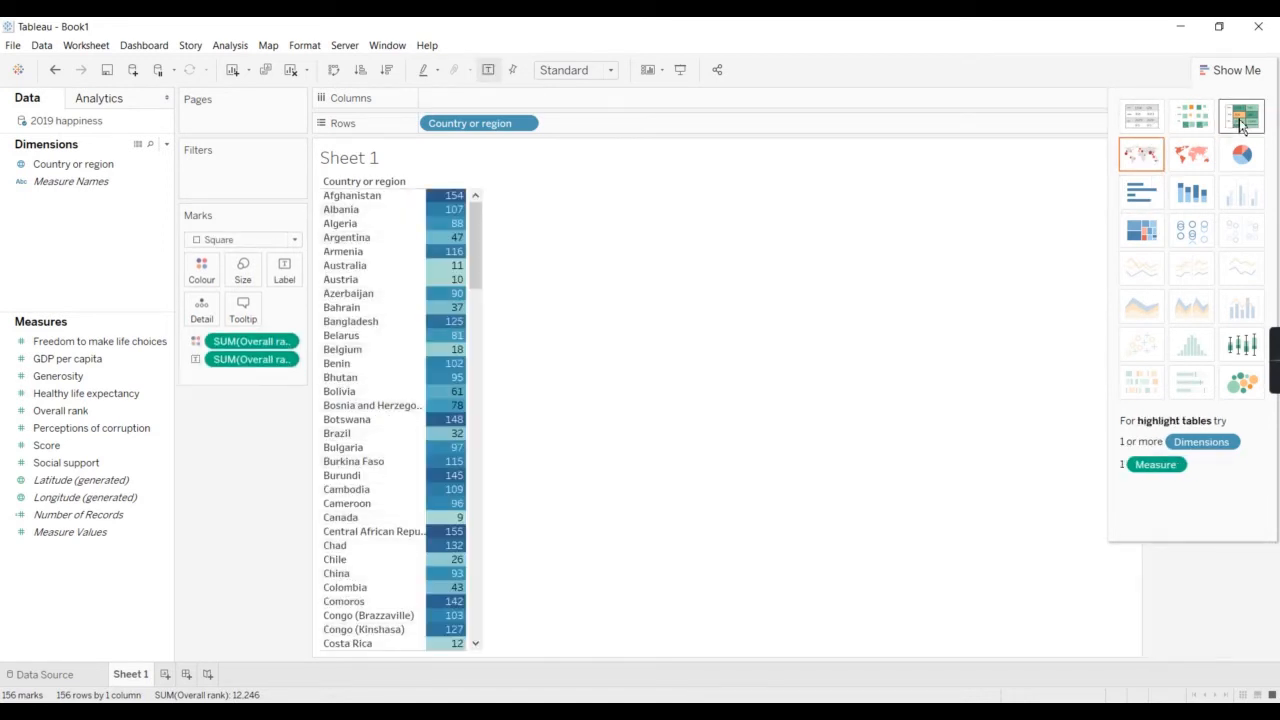
click(1146, 126)
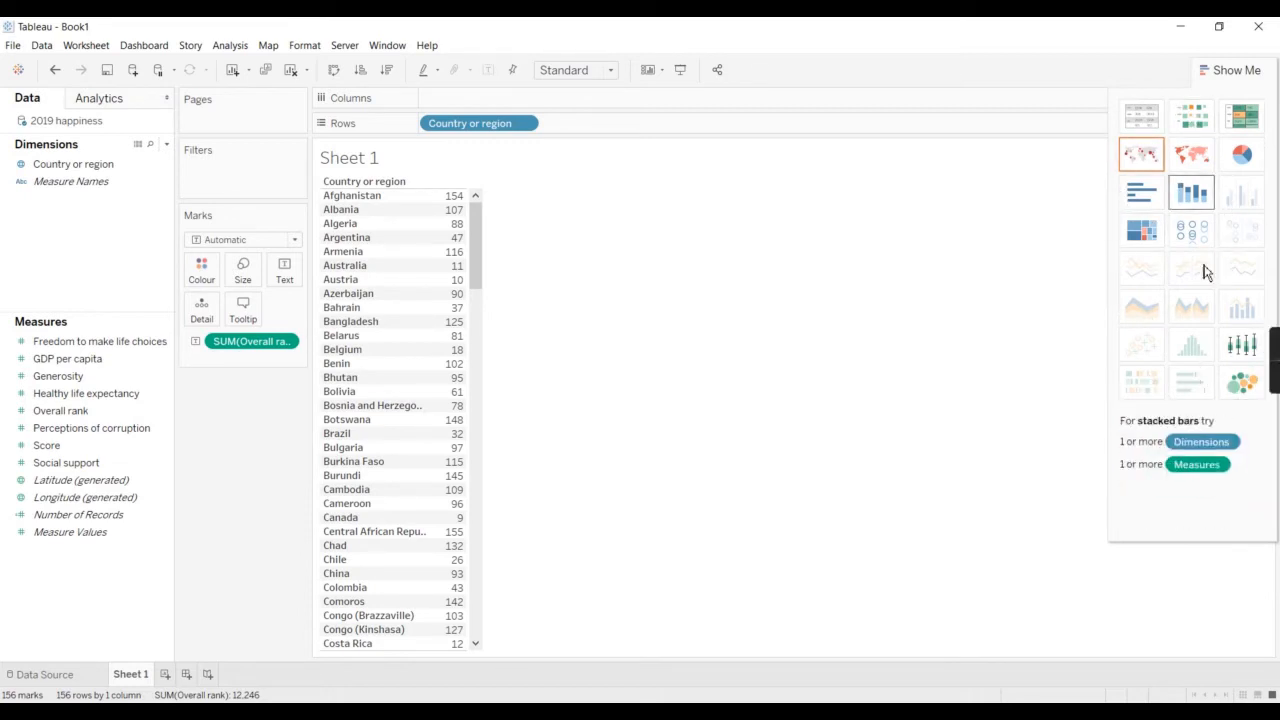
click(1238, 72)
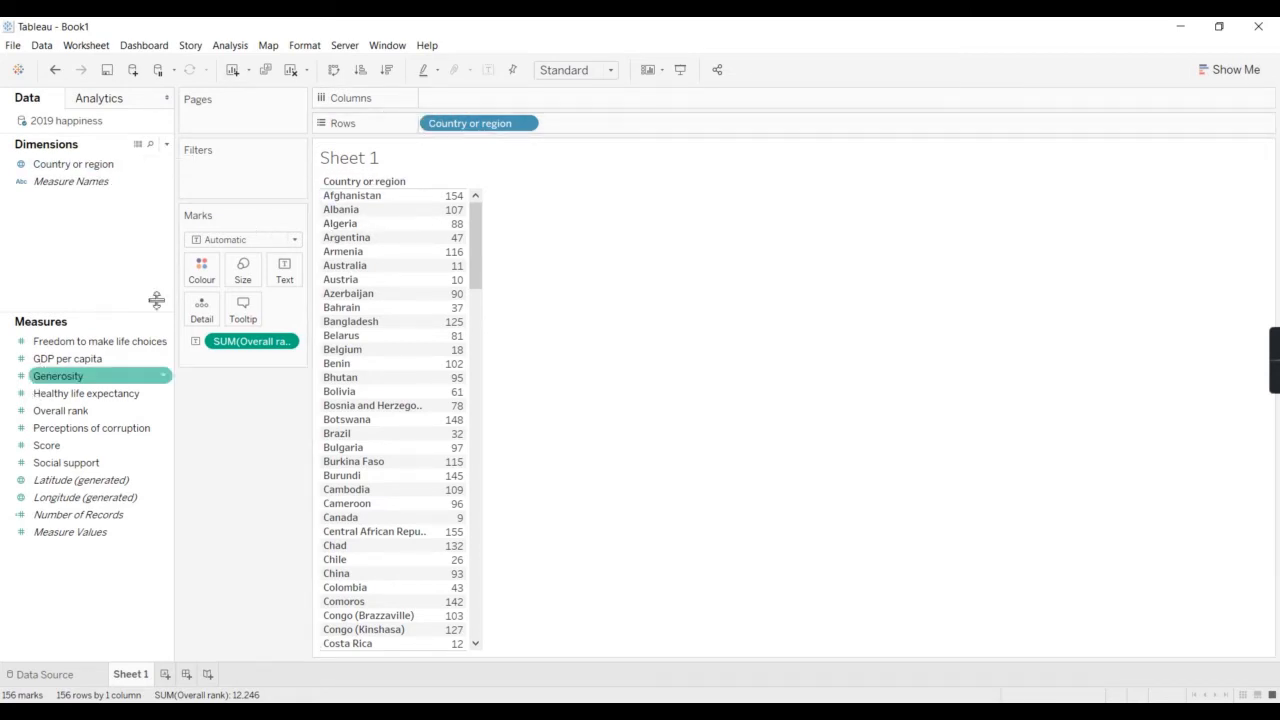
Sort Country or region in ascending order by the field Overall rank, aggregated as Sum.
click(524, 124)
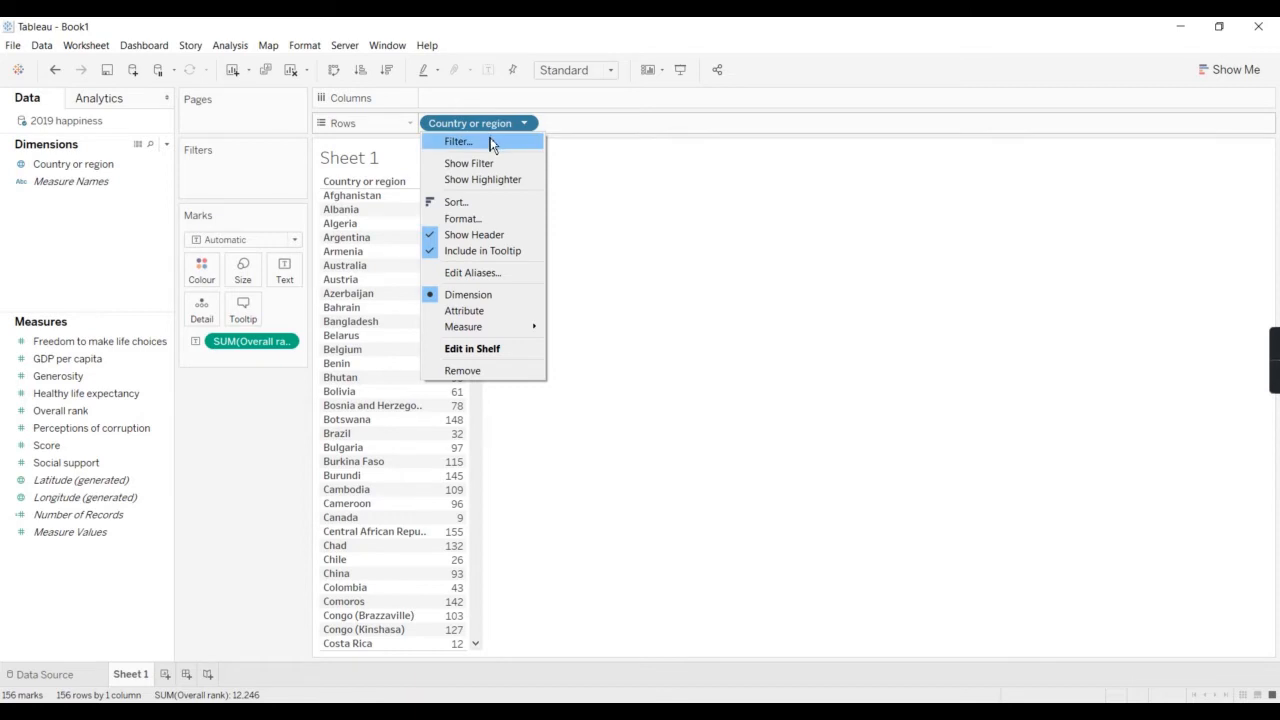
click(481, 204)
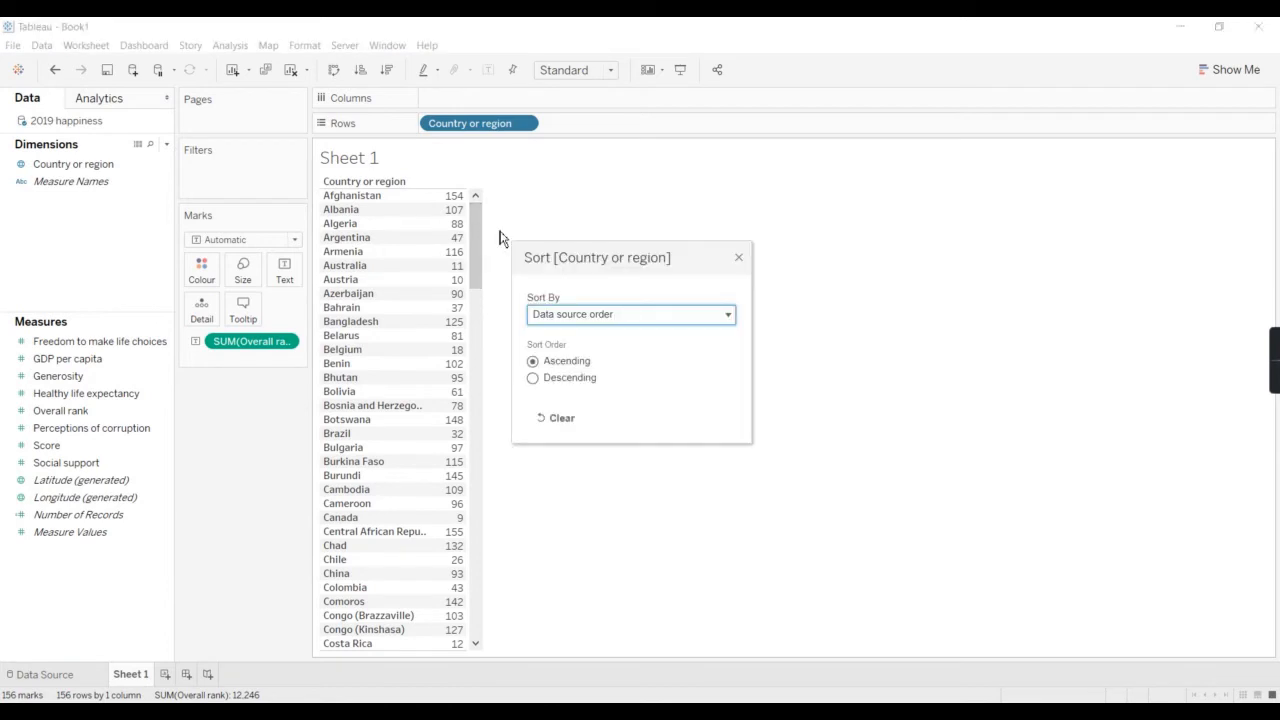
click(622, 322)
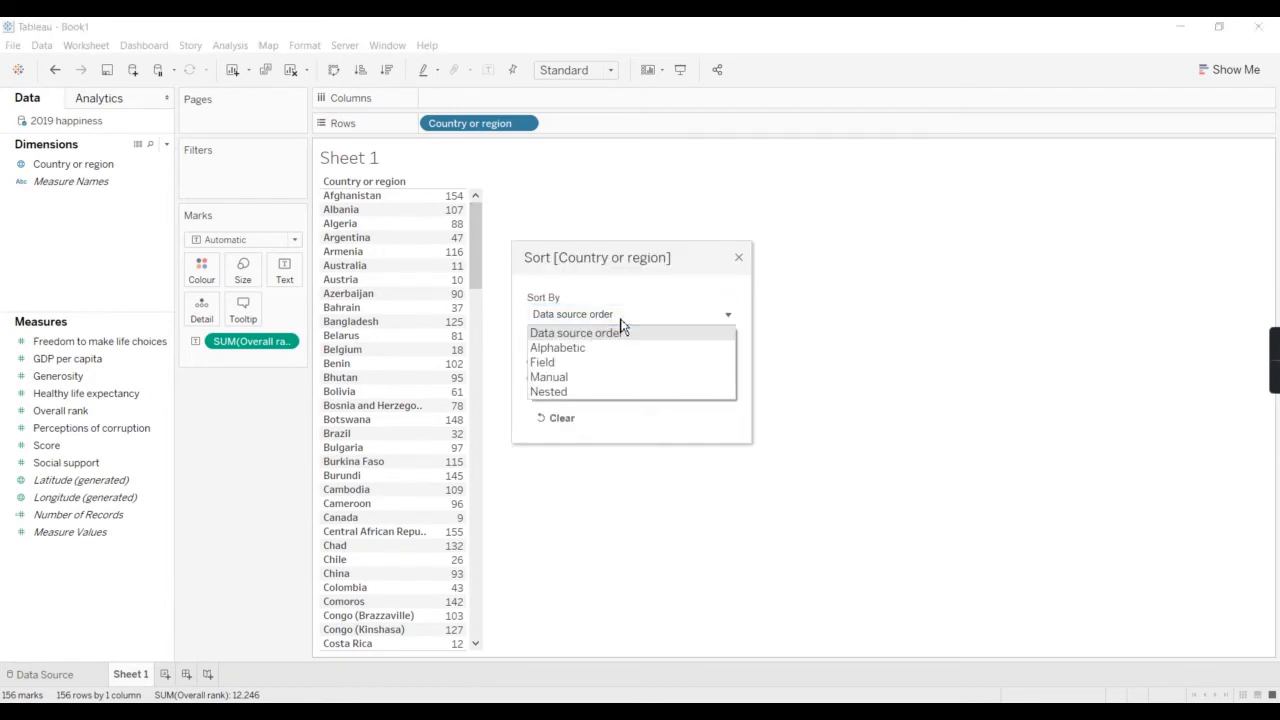
click(575, 364)
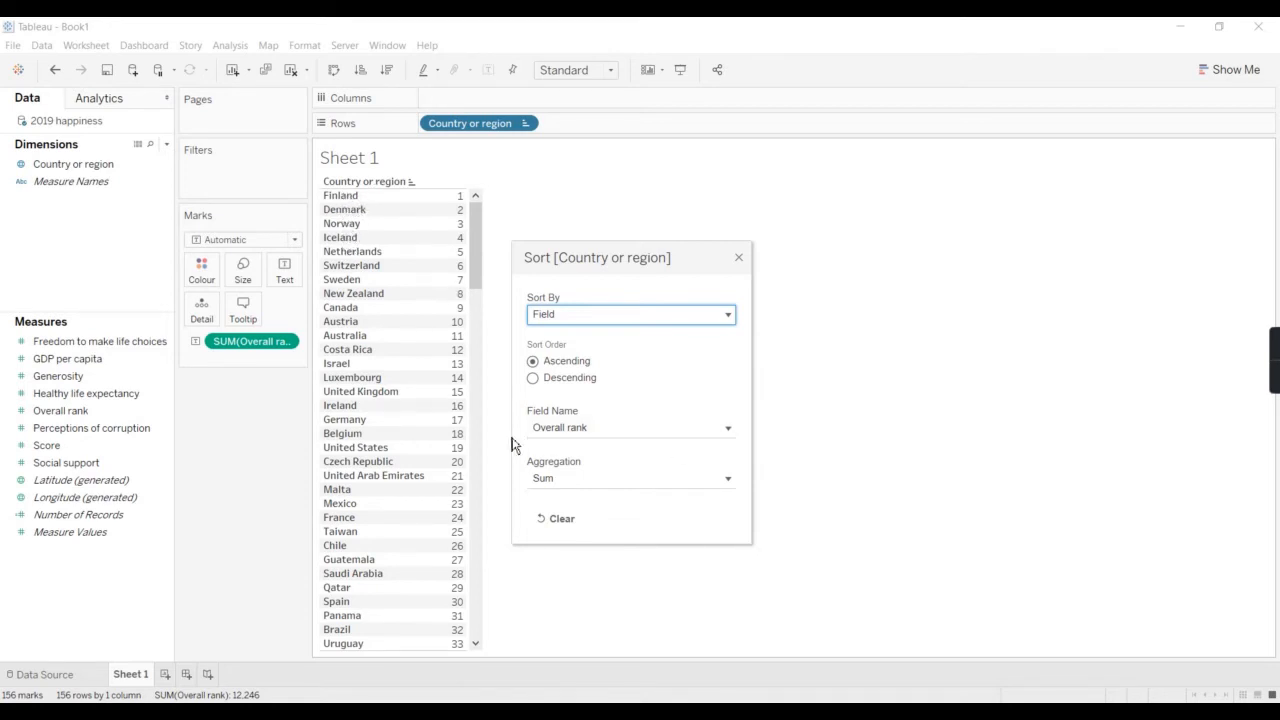
click(739, 258)
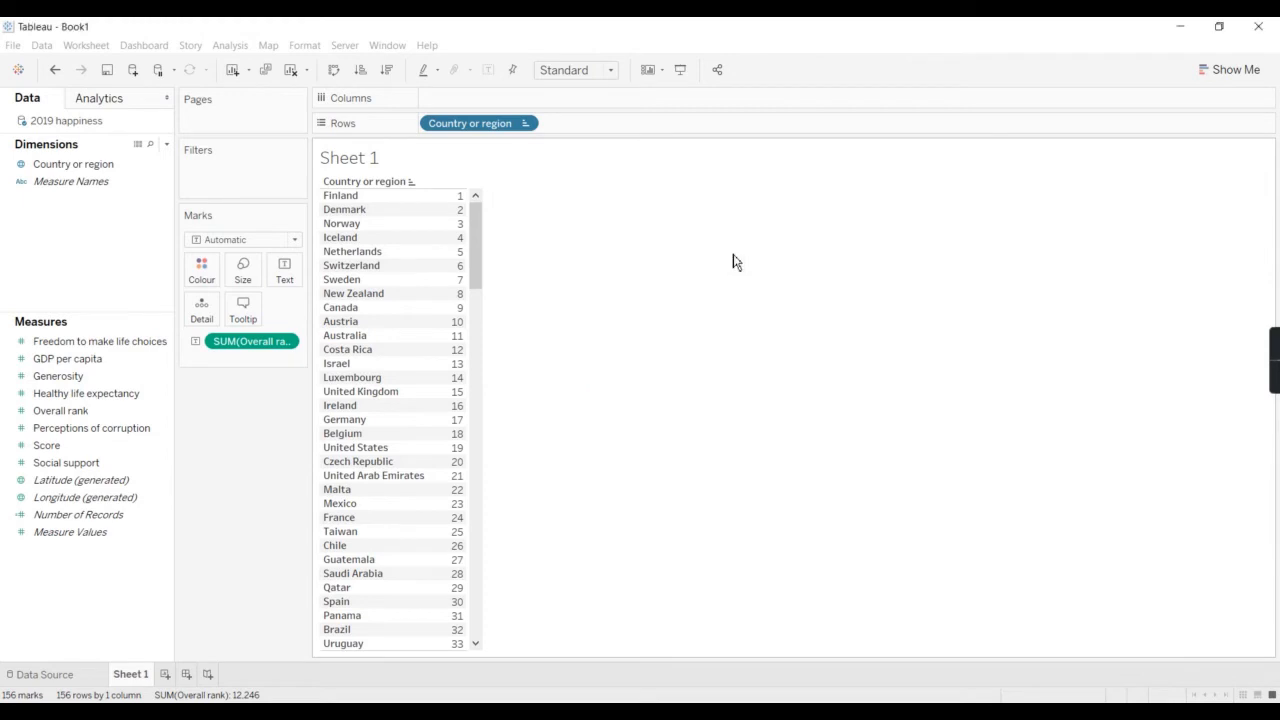
Hide the Country or region header in the table and show it again.
click(524, 125)
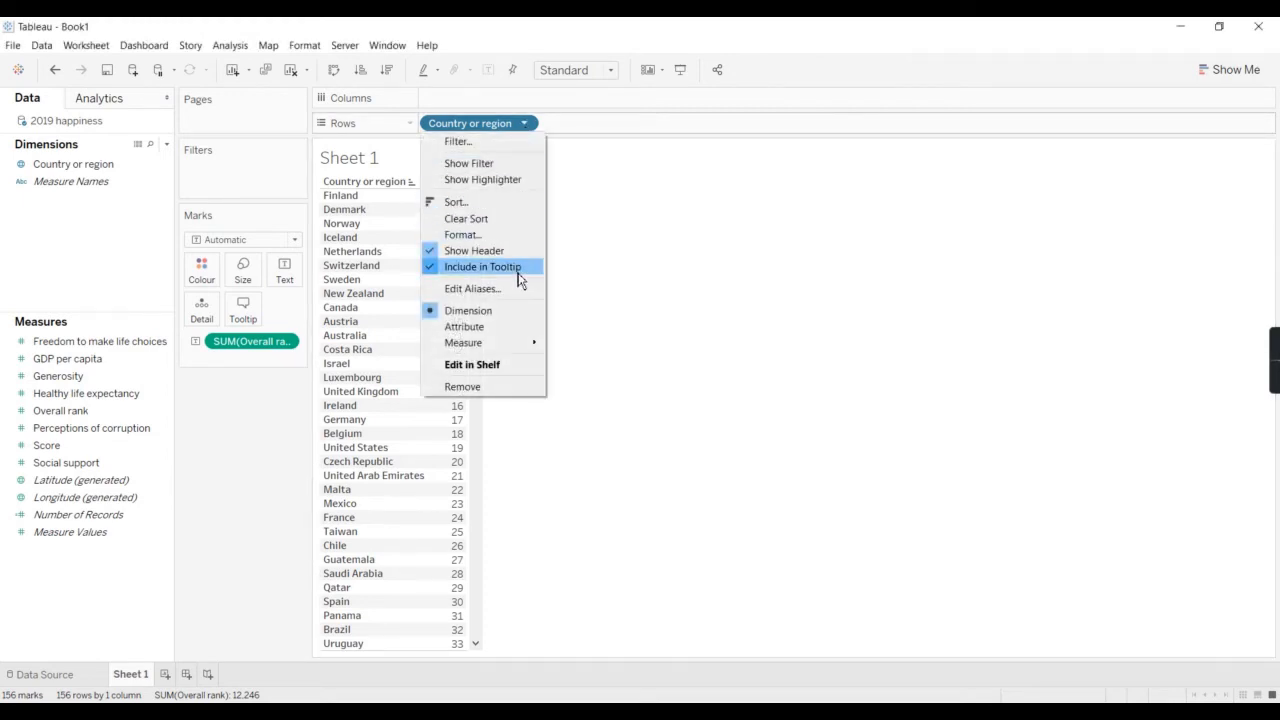
click(494, 252)
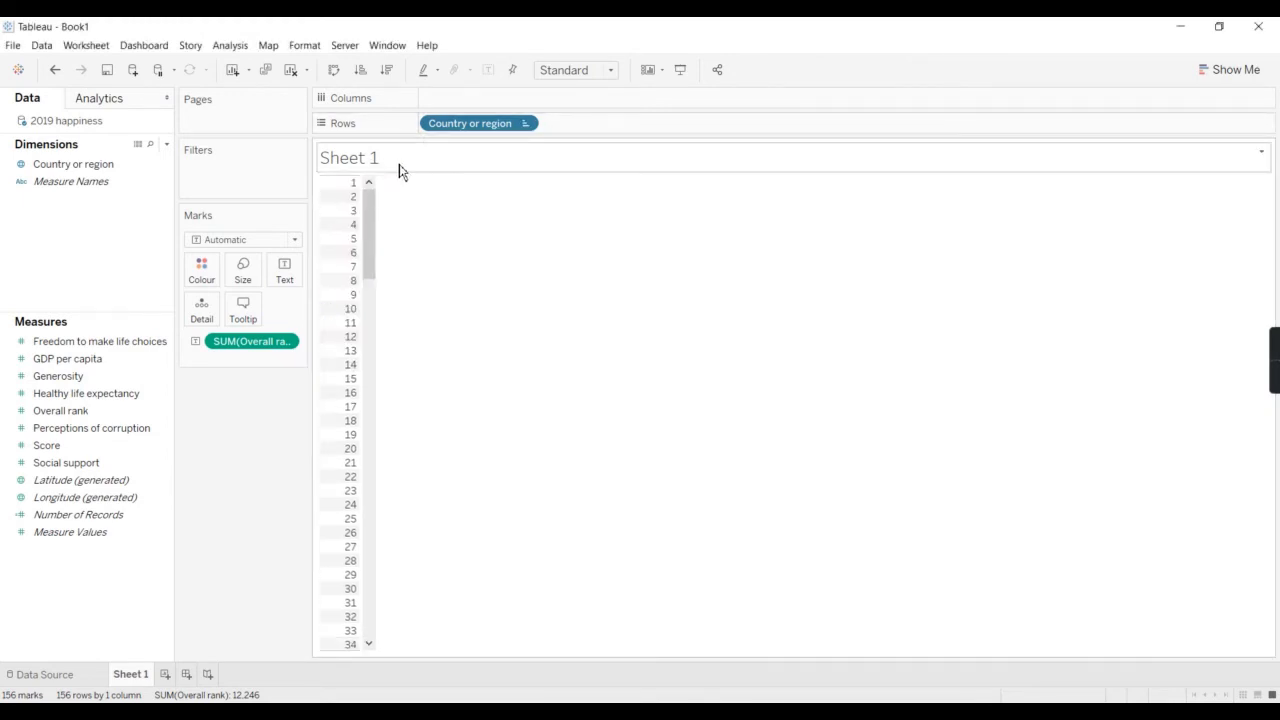
click(526, 124)
click(500, 252)
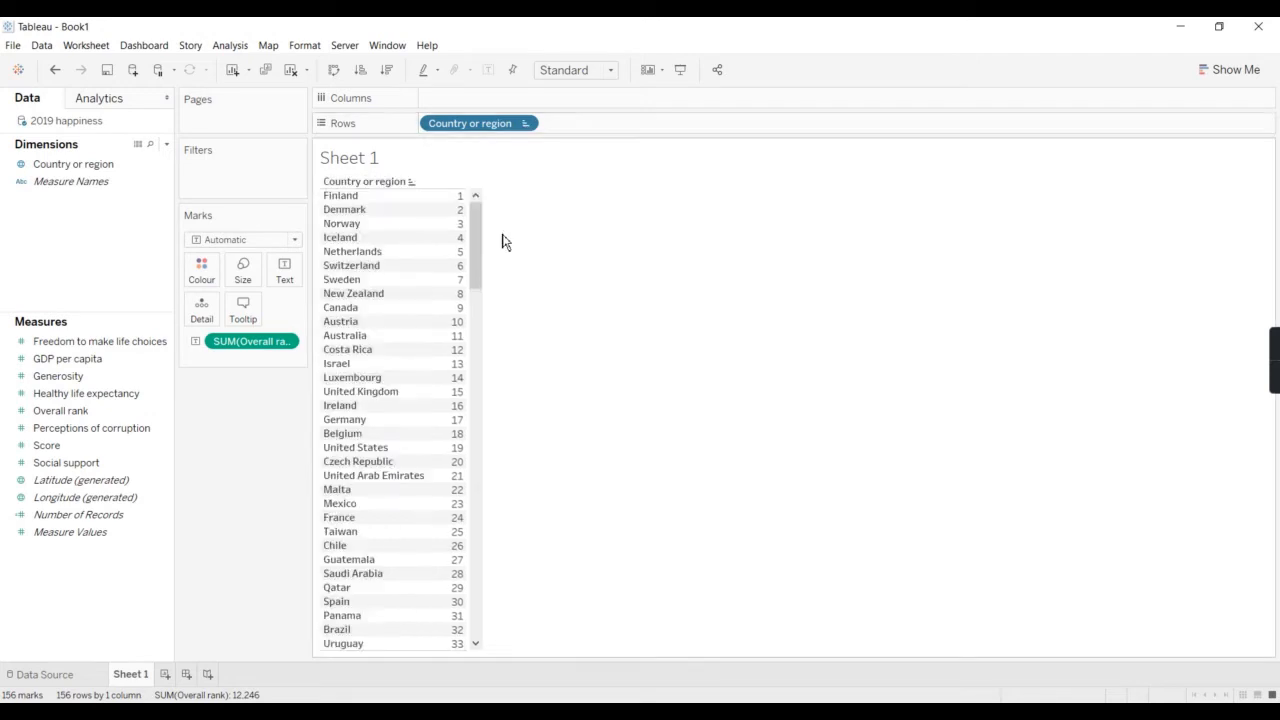
Review the aliases of Country or region, open Algeria's alias for editing, and close the aliases without changing any.
click(525, 124)
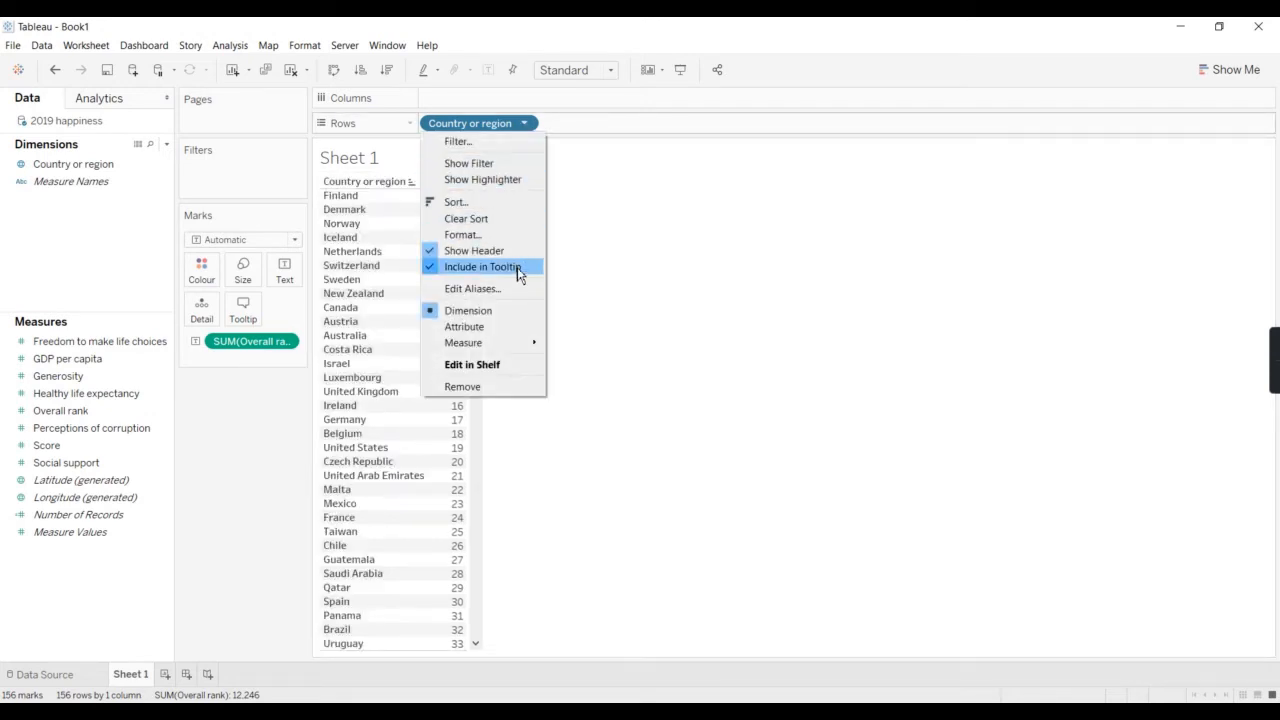
click(497, 292)
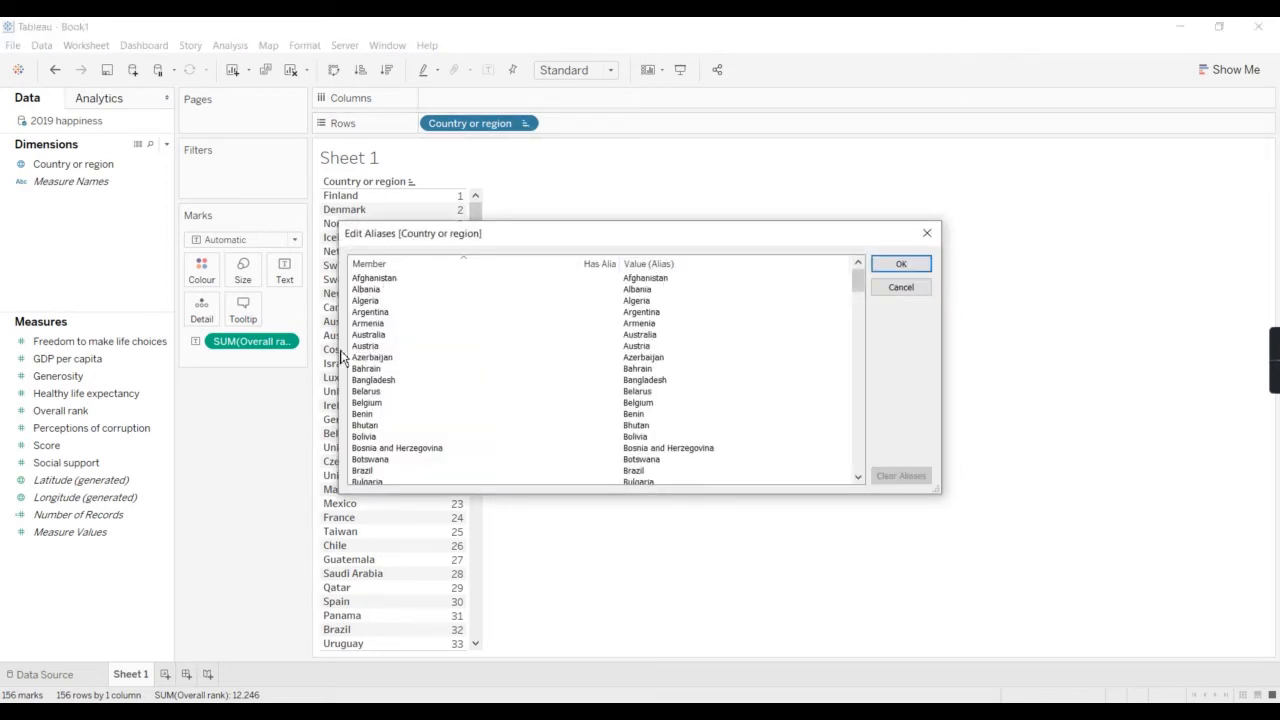
click(384, 302)
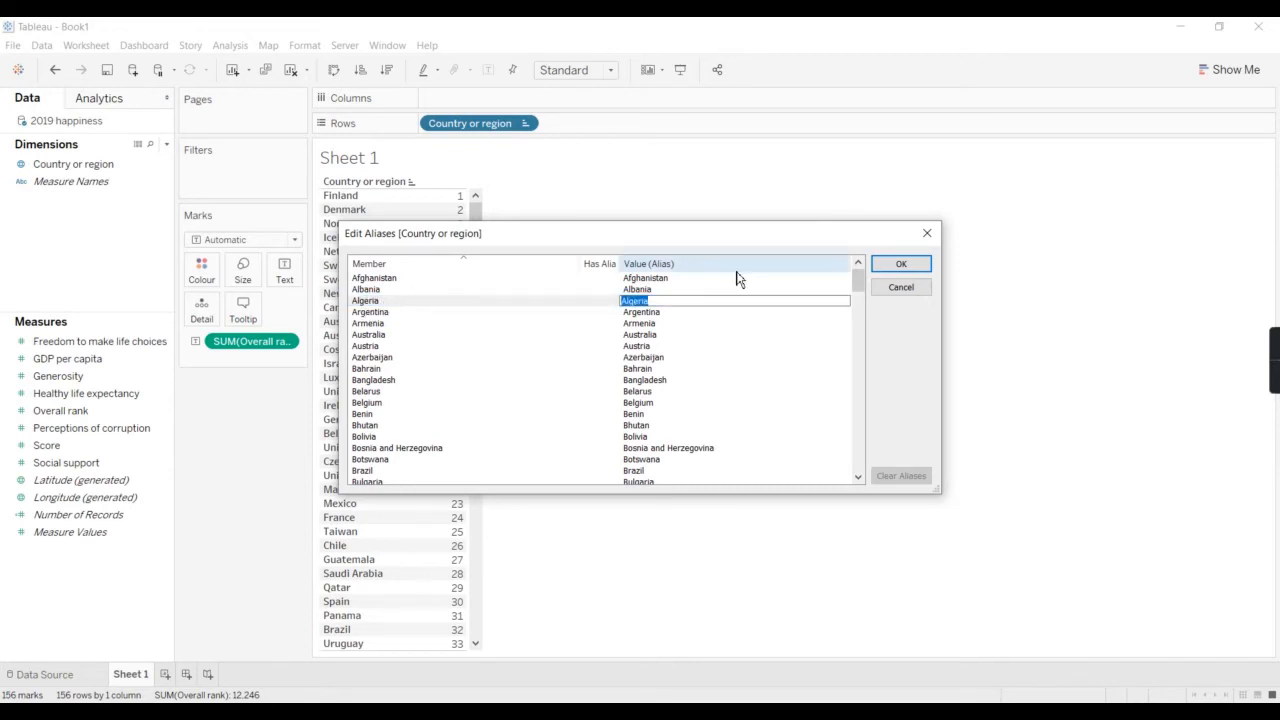
click(903, 266)
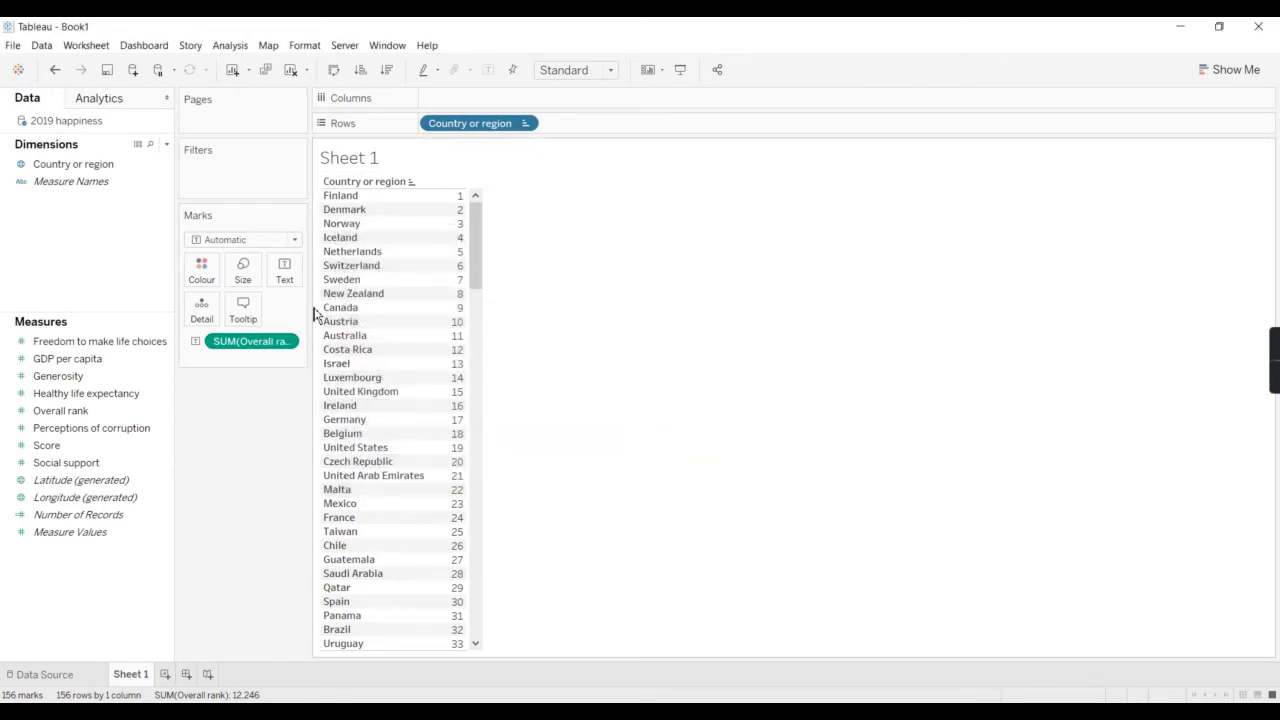
Move SUM(Overall rank) from Marks to Columns to turn the sorted table into a horizontal bar chart.
drag(266, 343, 505, 97)
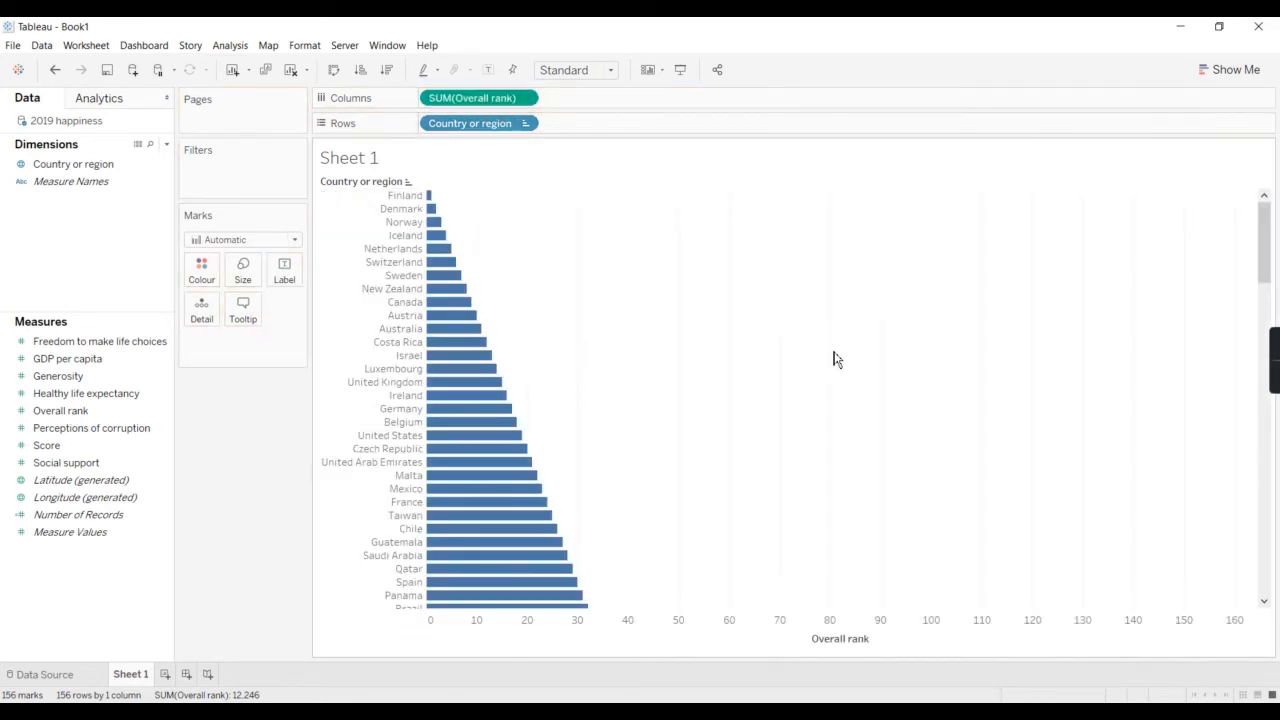
Look through the sorted bar chart from the first country to the last and back.
scroll(836, 358, down, 15)
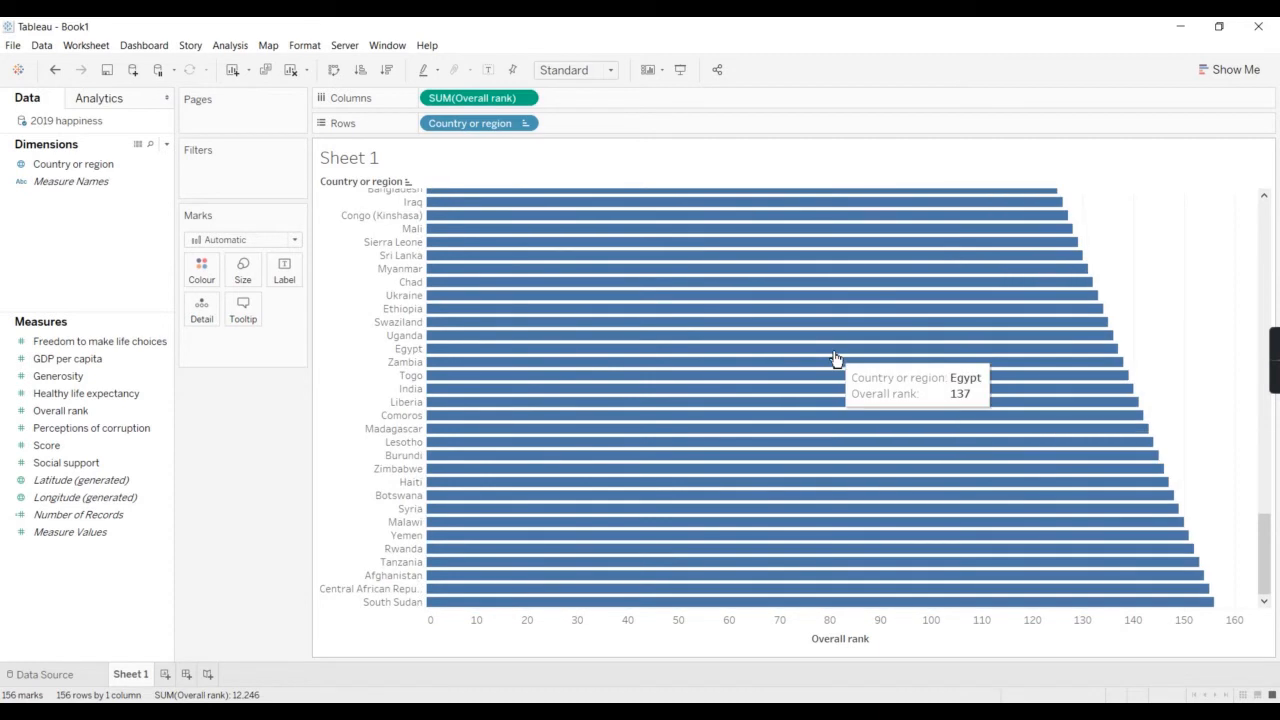
scroll(836, 358, up, 15)
scroll(836, 358, down, 3)
scroll(836, 358, down, 14)
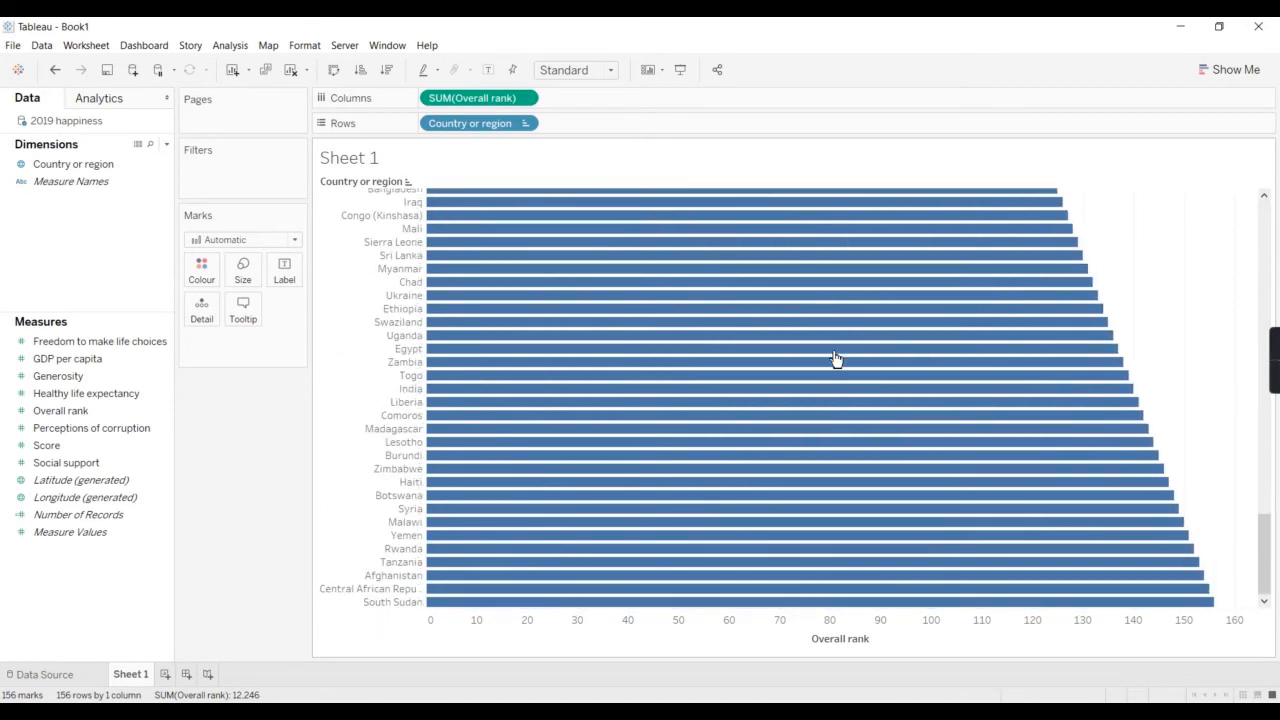
scroll(836, 358, up, 4)
scroll(836, 358, up, 12)
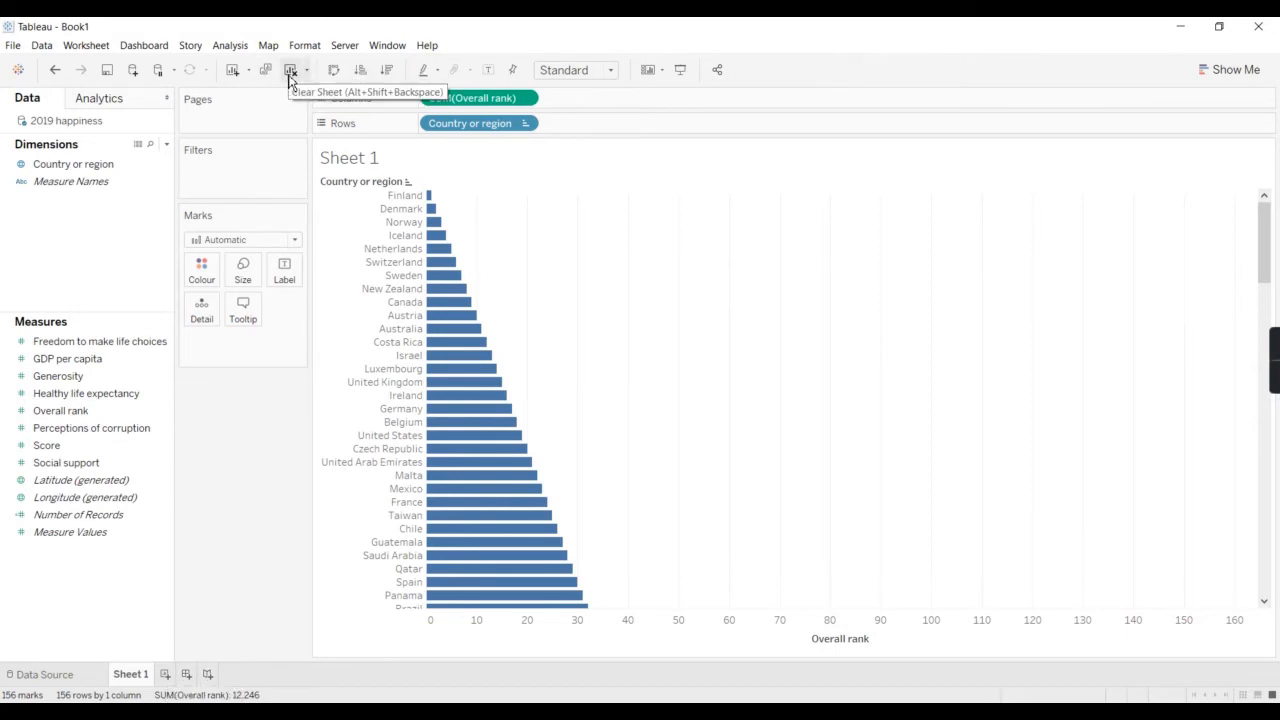
Swap the chart's rows and columns and swap them back, and sort the countries by overall rank descending and again ascending.
click(334, 70)
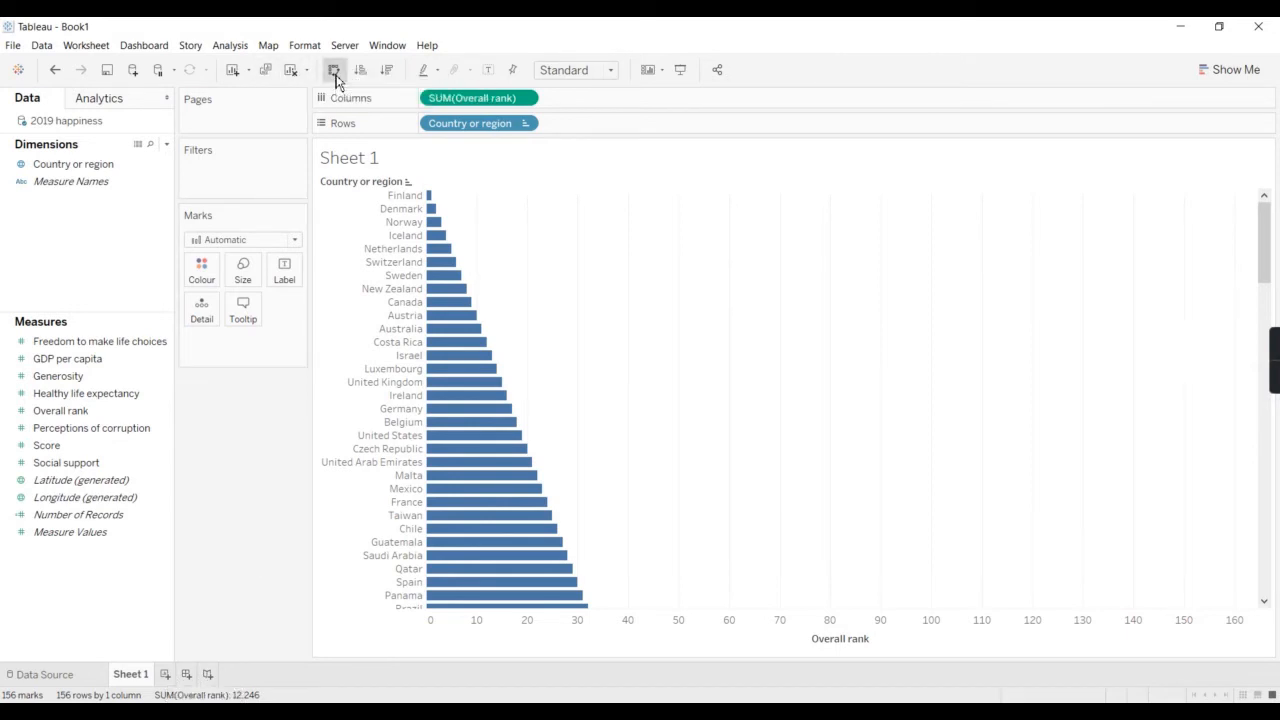
click(334, 70)
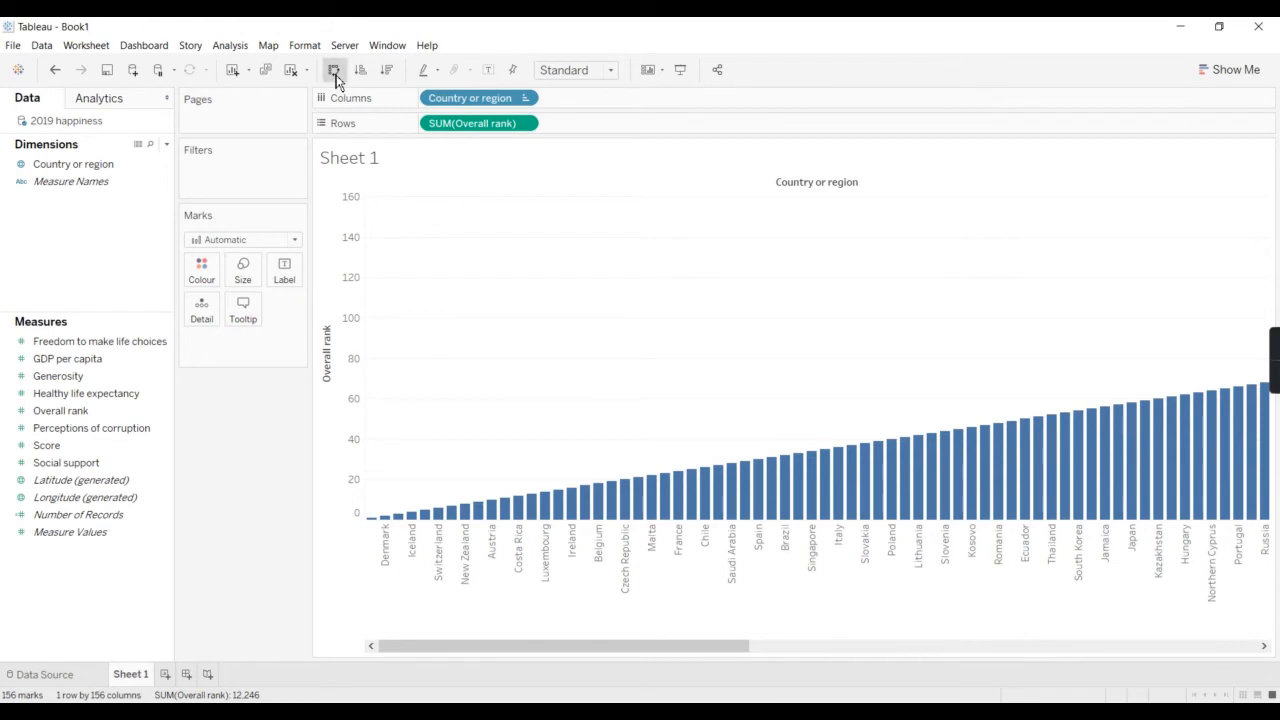
click(387, 72)
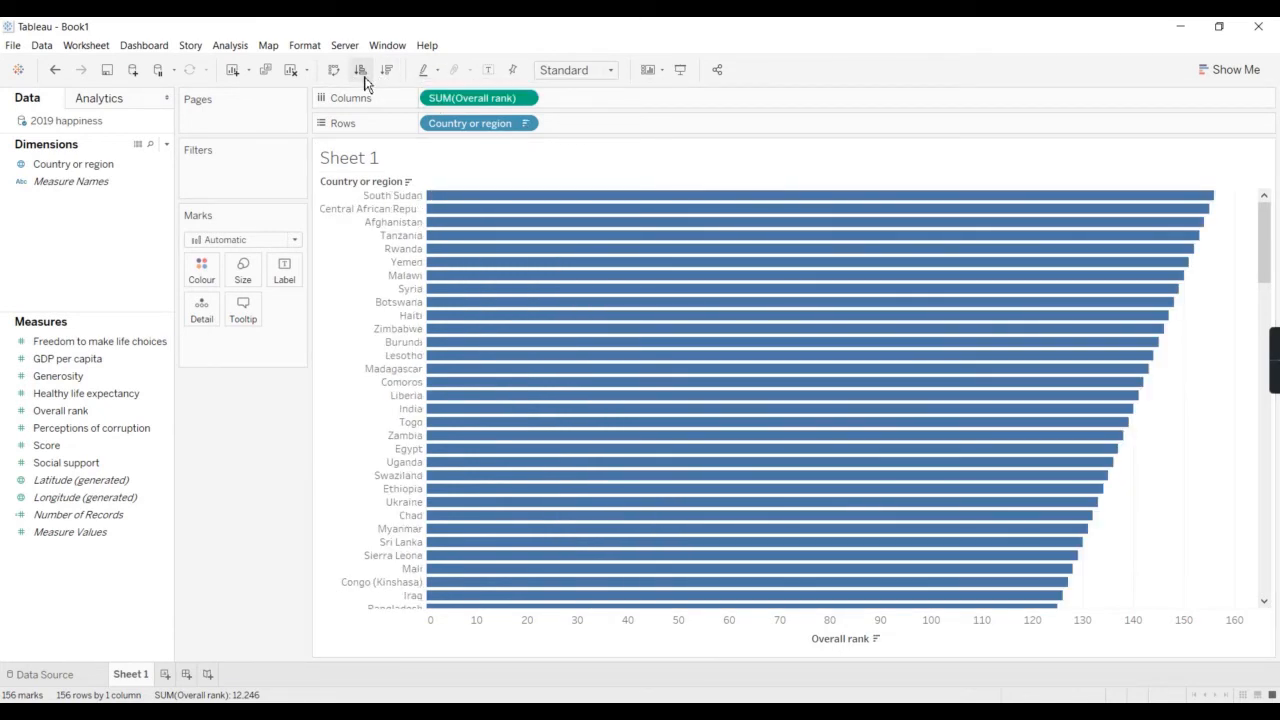
click(362, 72)
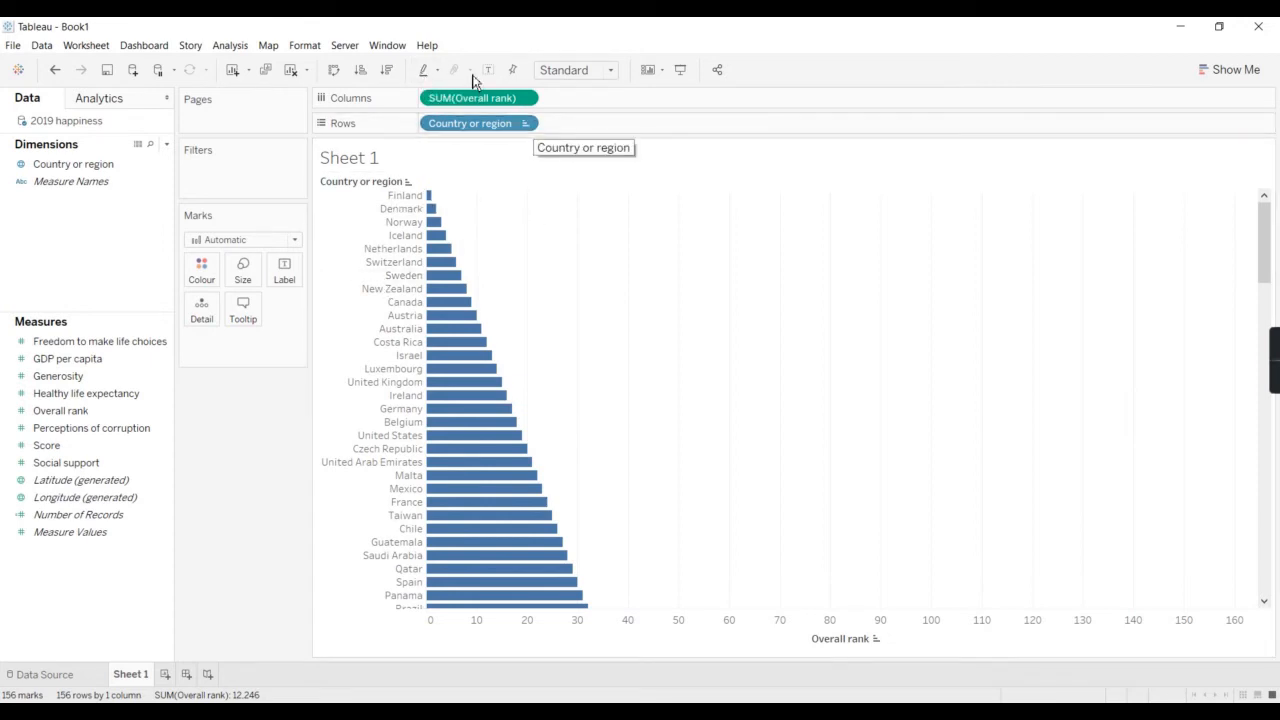
Try the Fit Width, Fit Height and Entire View sizes on the chart and return it to Standard.
click(610, 72)
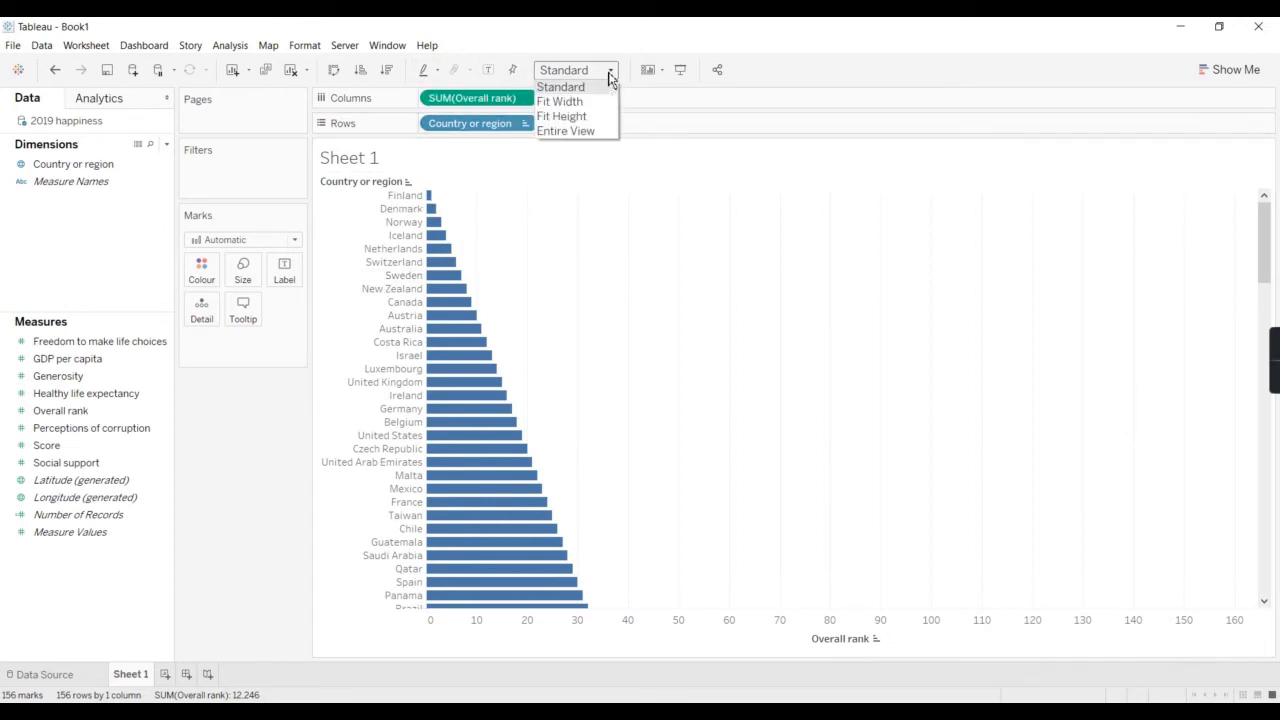
click(606, 74)
scroll(928, 396, down, 15)
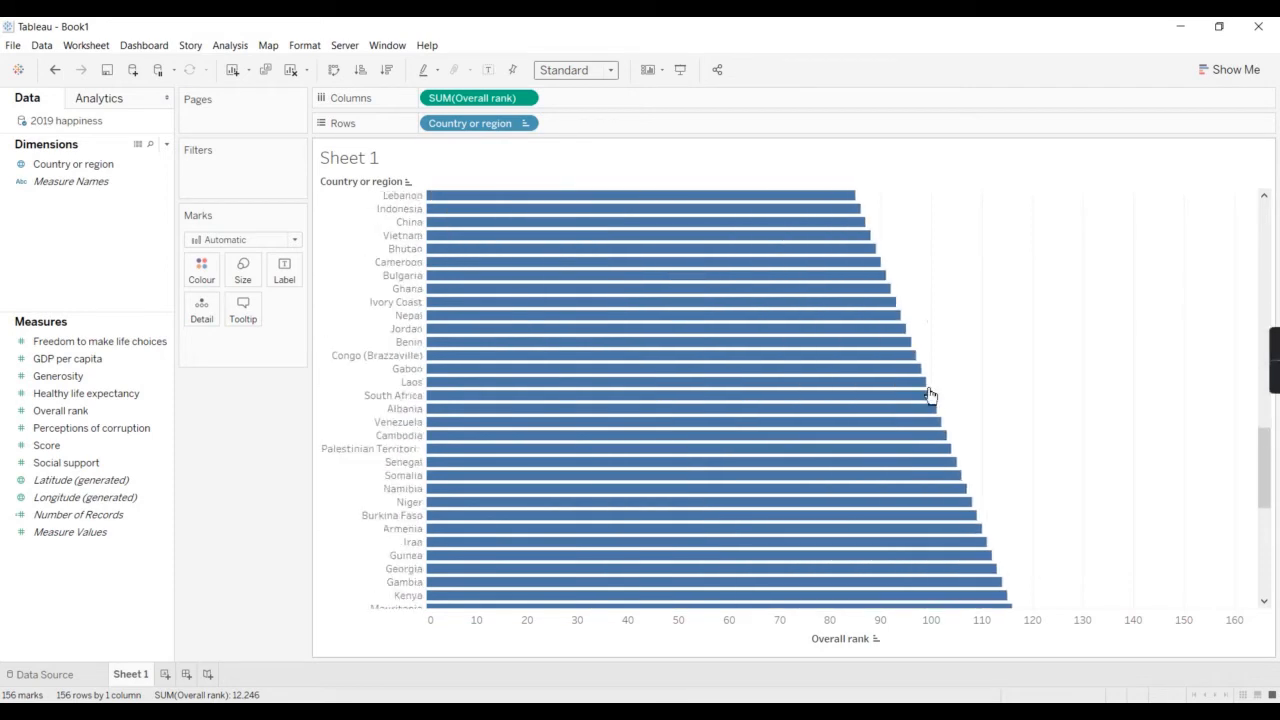
scroll(928, 396, up, 17)
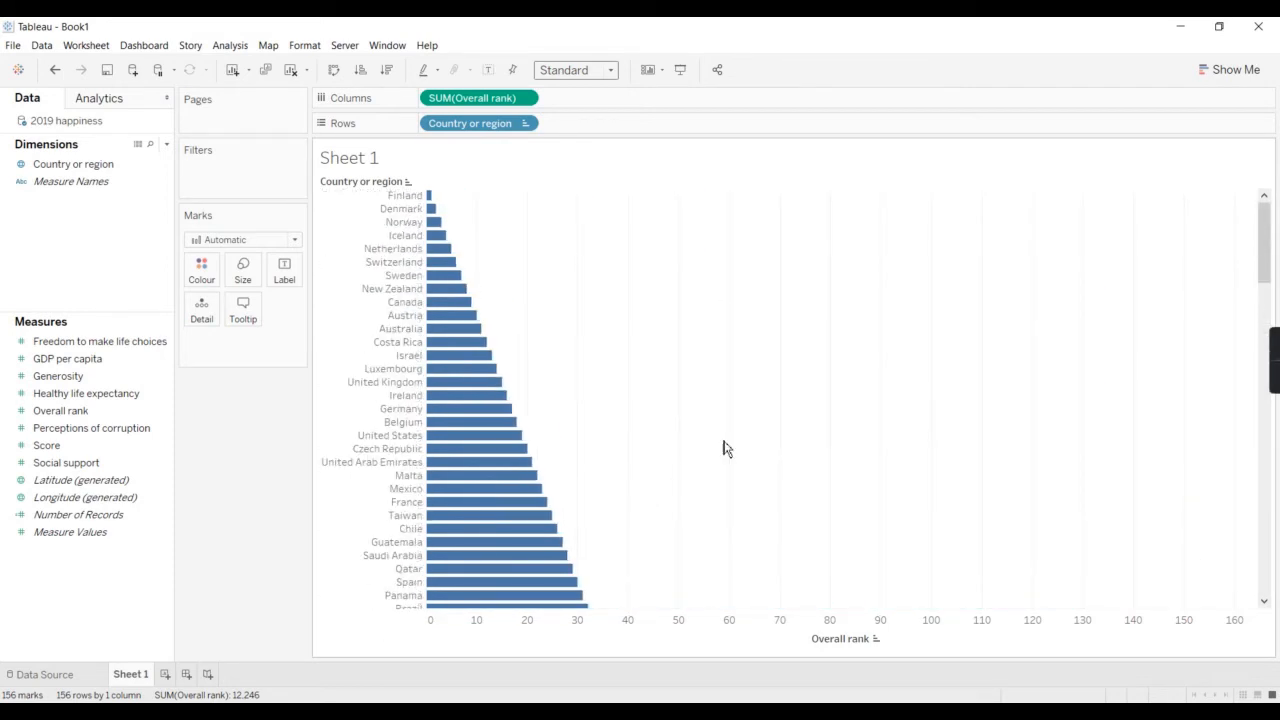
click(611, 71)
click(587, 107)
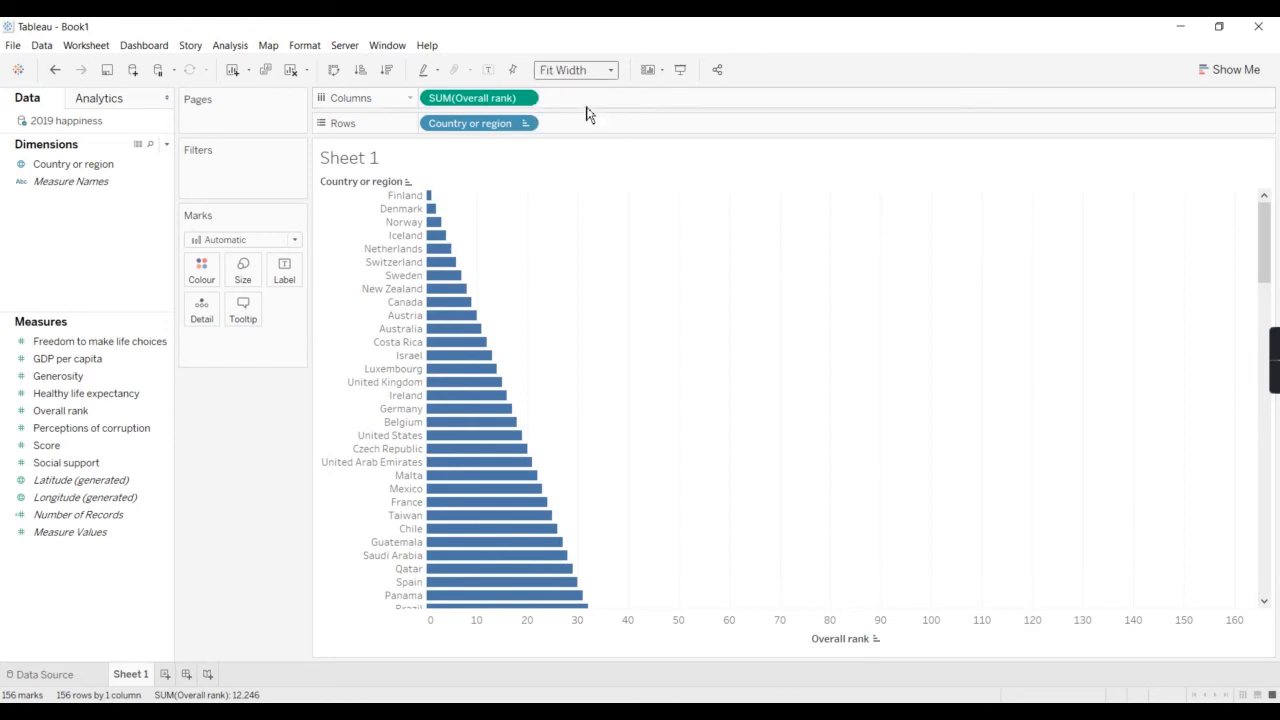
click(610, 72)
click(601, 117)
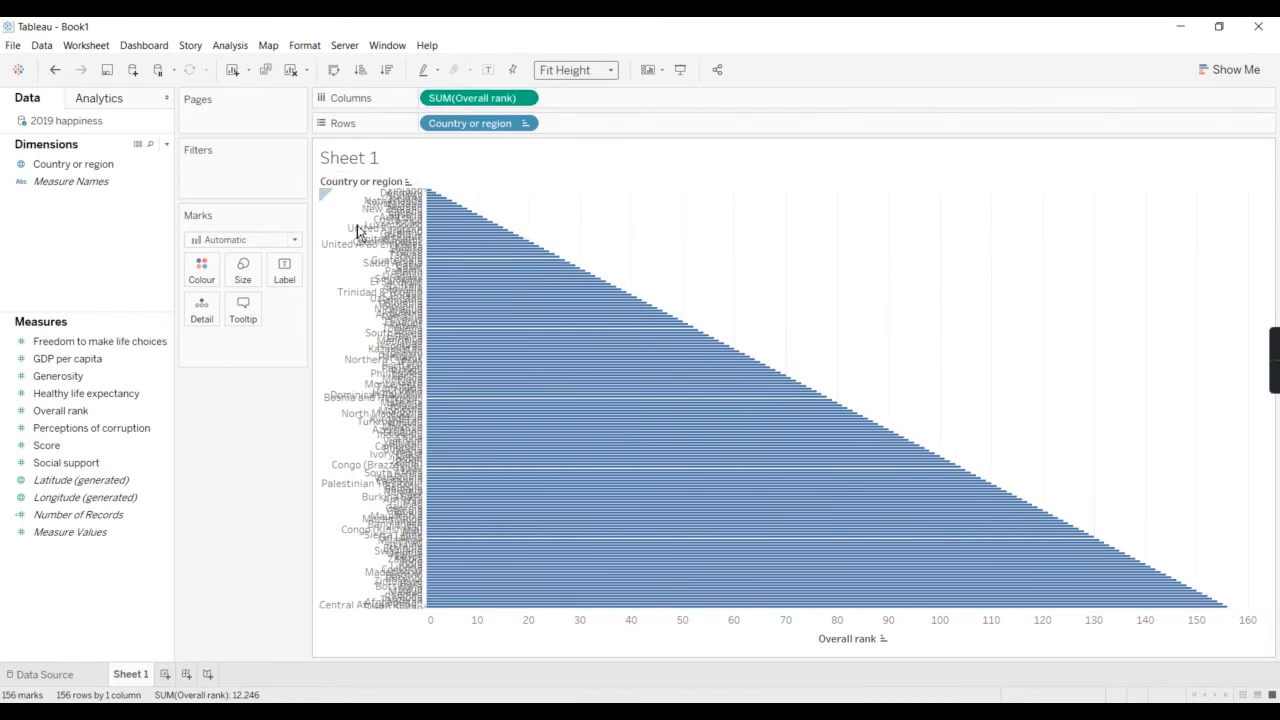
click(612, 71)
click(575, 131)
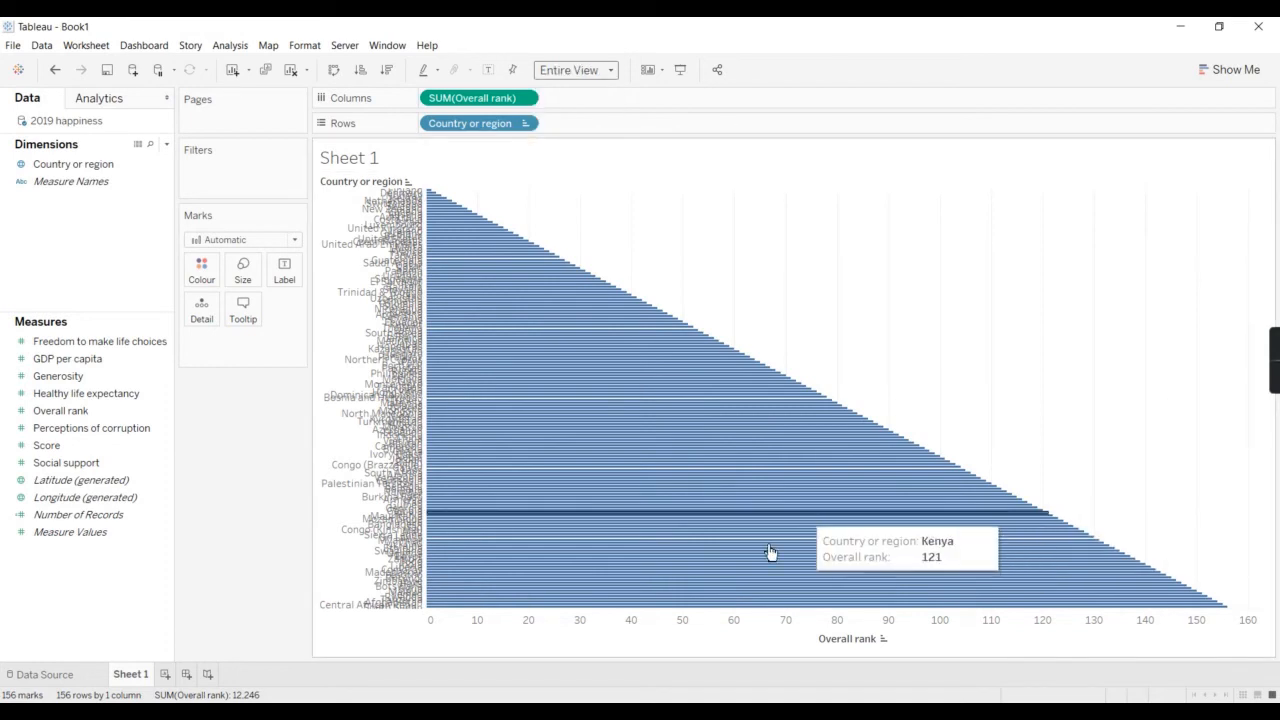
click(612, 71)
click(590, 87)
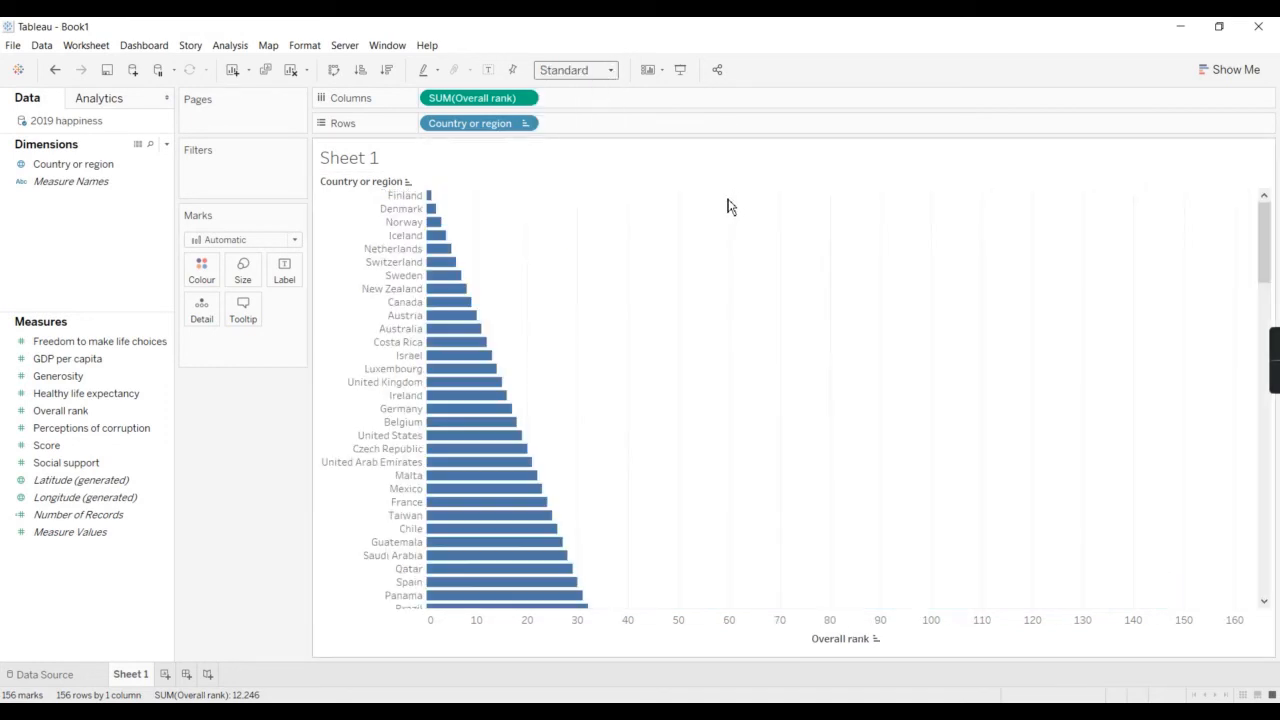
Set the chart's fit to Entire View.
click(613, 71)
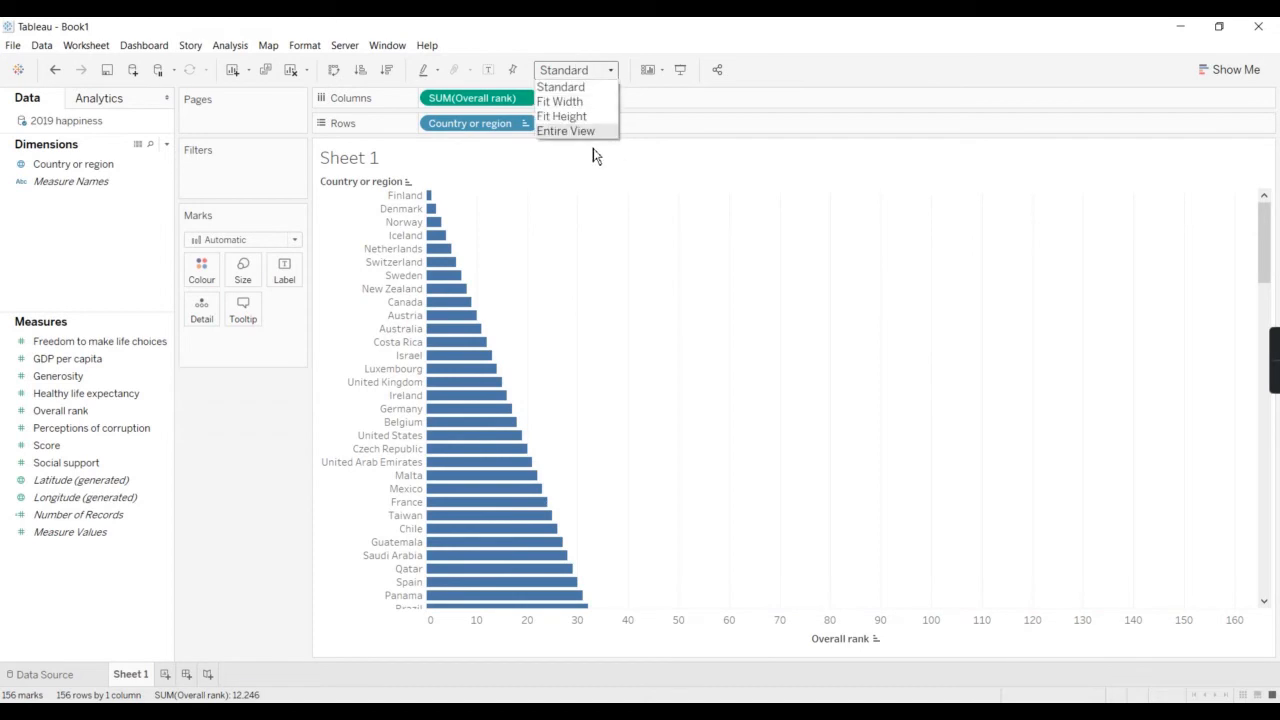
click(578, 118)
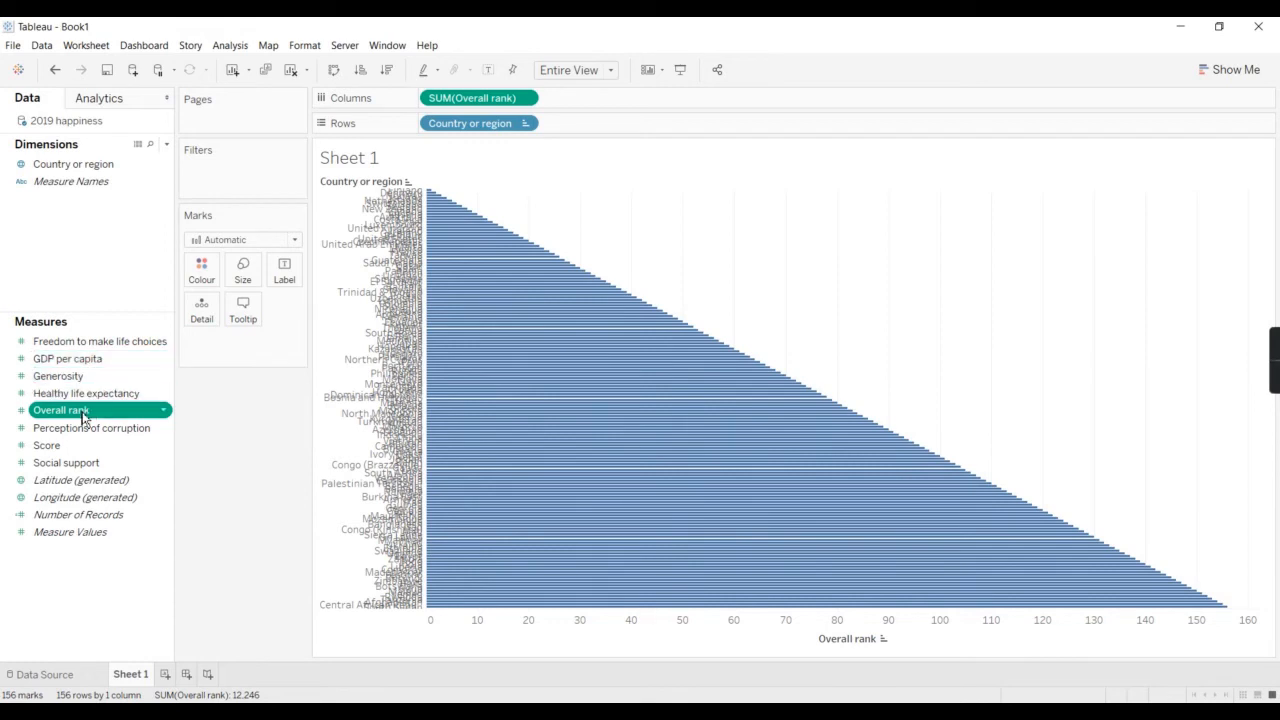
Filter the chart by the Sum of Overall rank, limited to the range of values 1 to 10.
drag(100, 410, 233, 168)
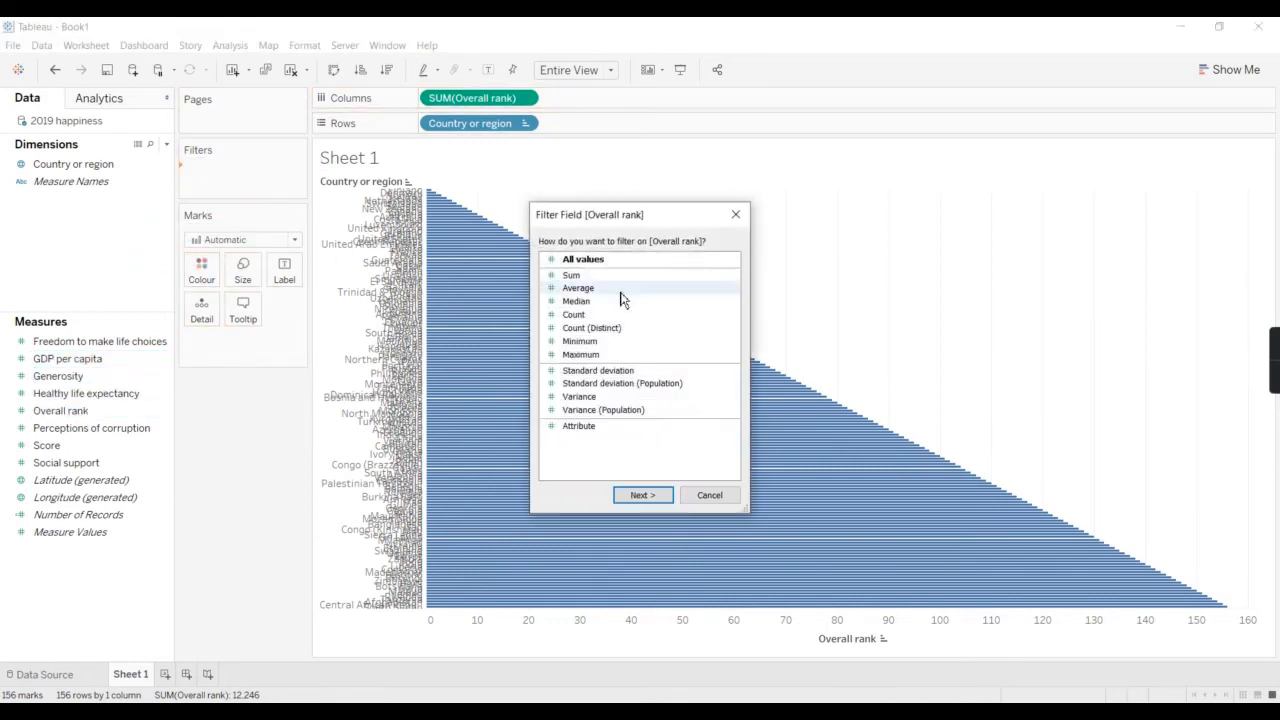
click(585, 277)
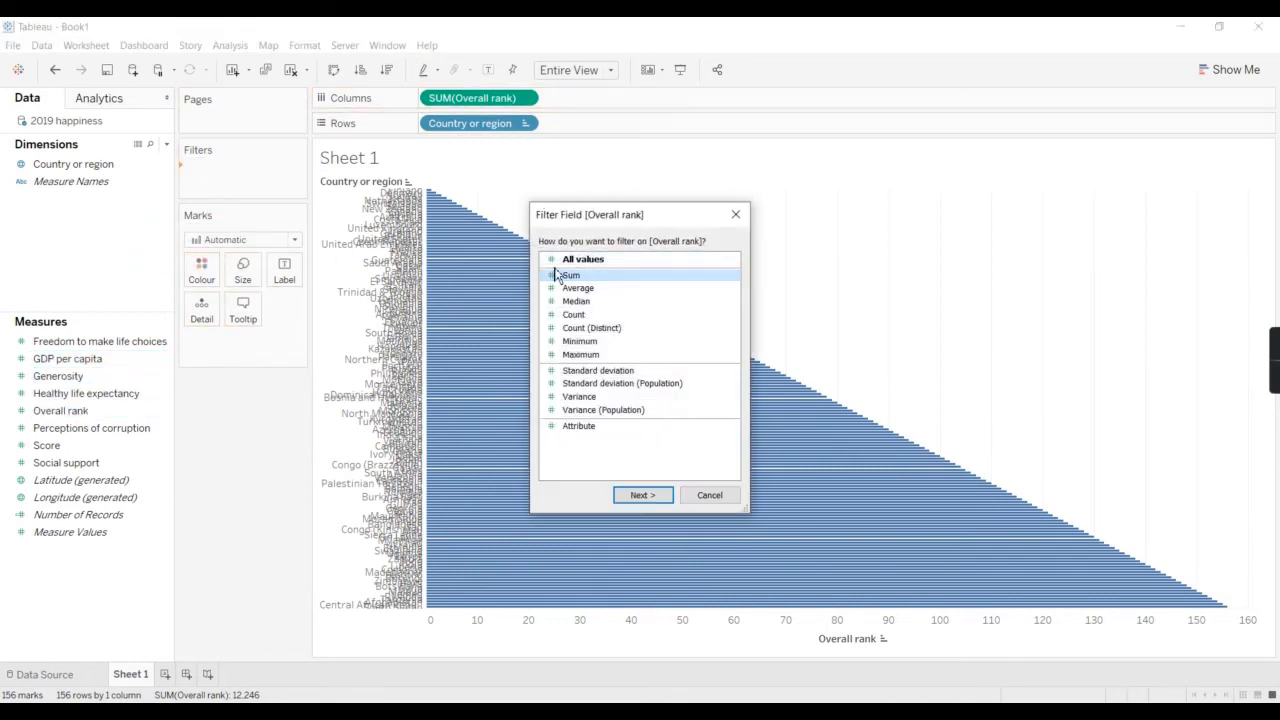
click(660, 494)
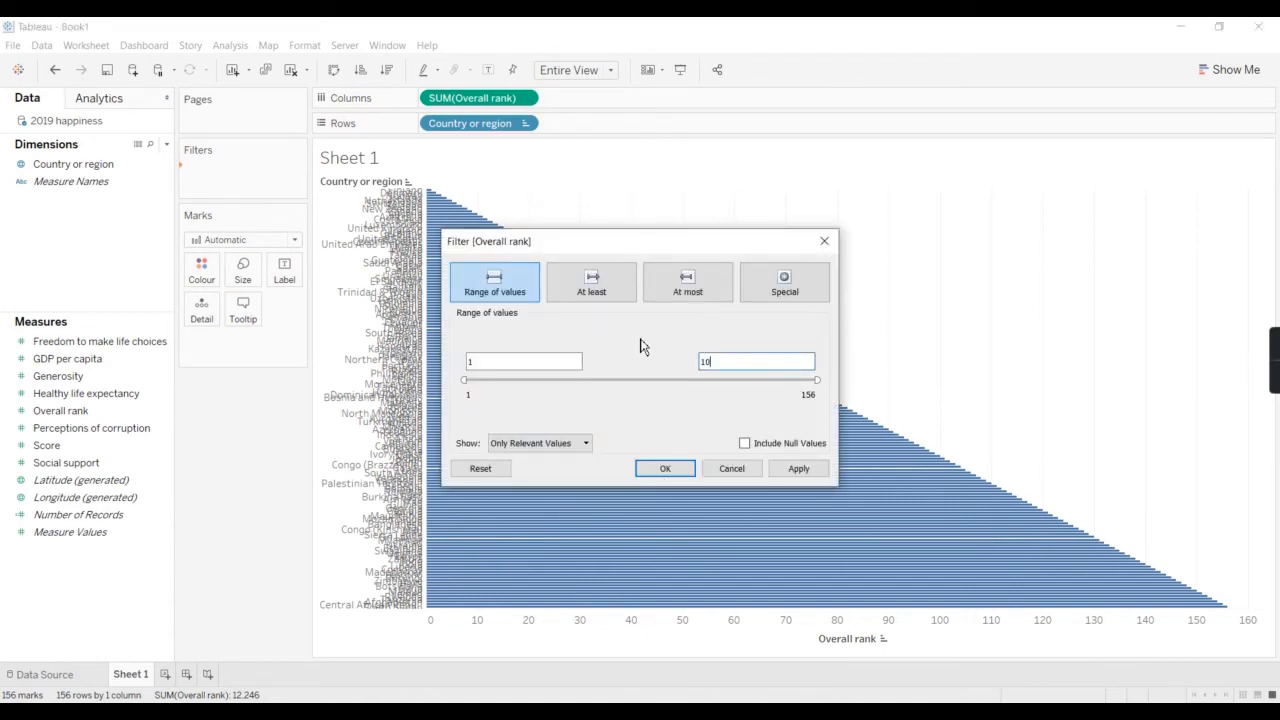
click(800, 469)
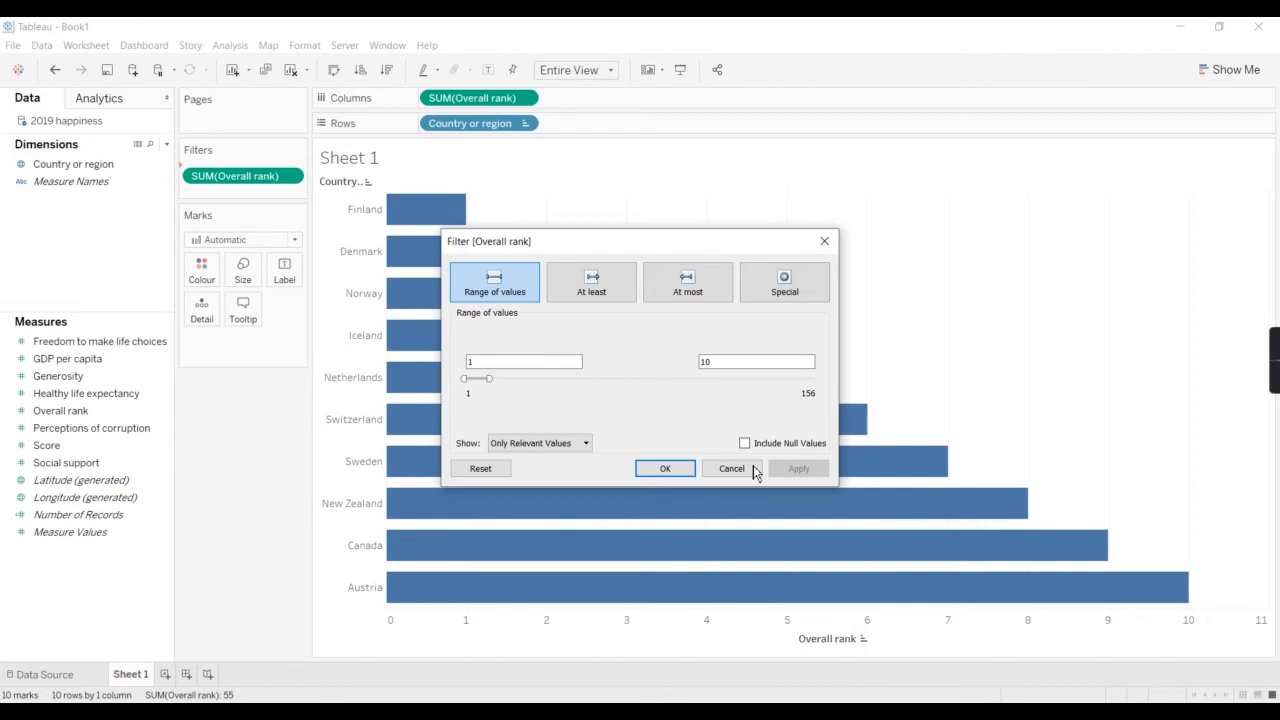
click(676, 471)
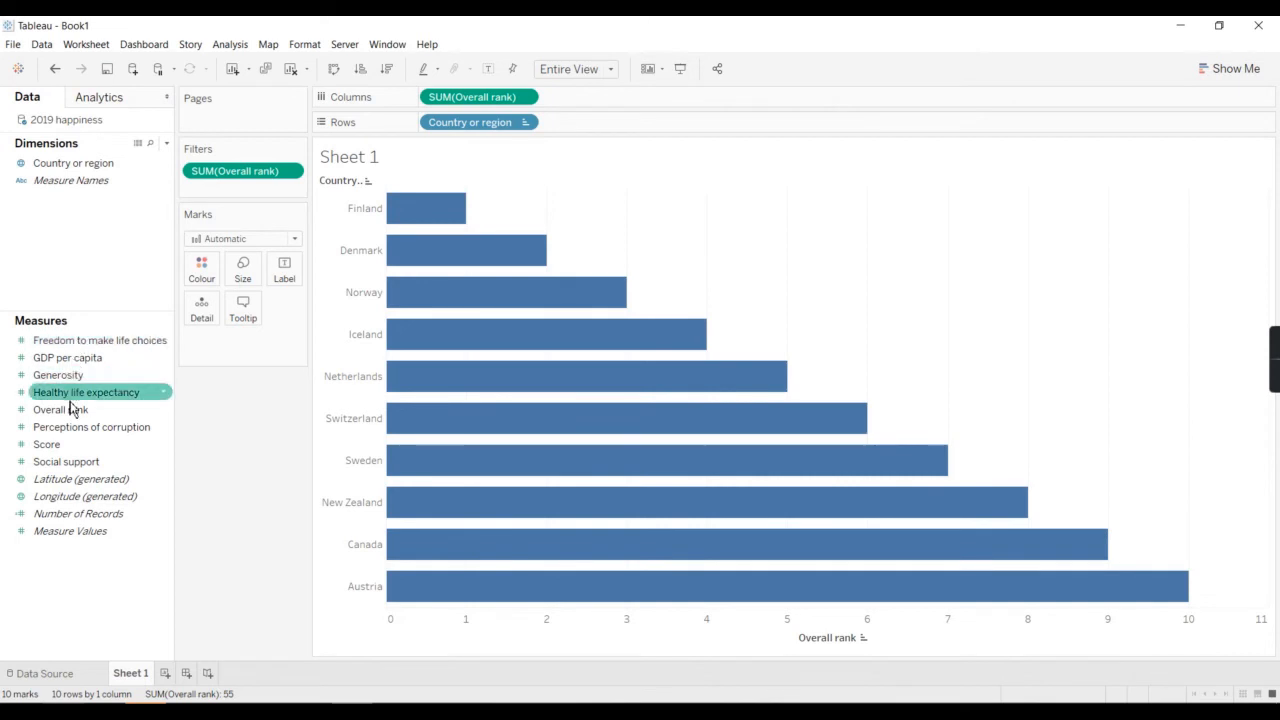
Apply Overall rank to both the colour and the size of the bars.
mouse_move(71, 409)
mouse_down()
mouse_move(200, 310)
mouse_move(201, 285)
mouse_up()
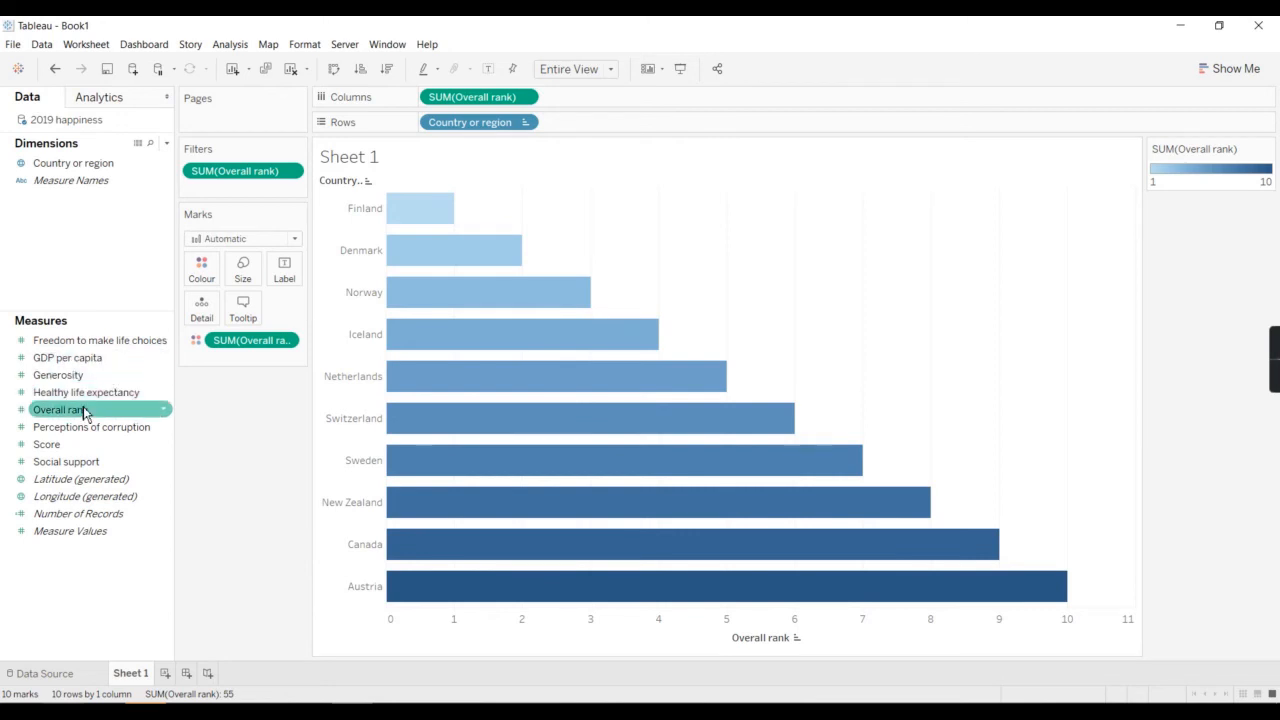
drag(87, 411, 255, 278)
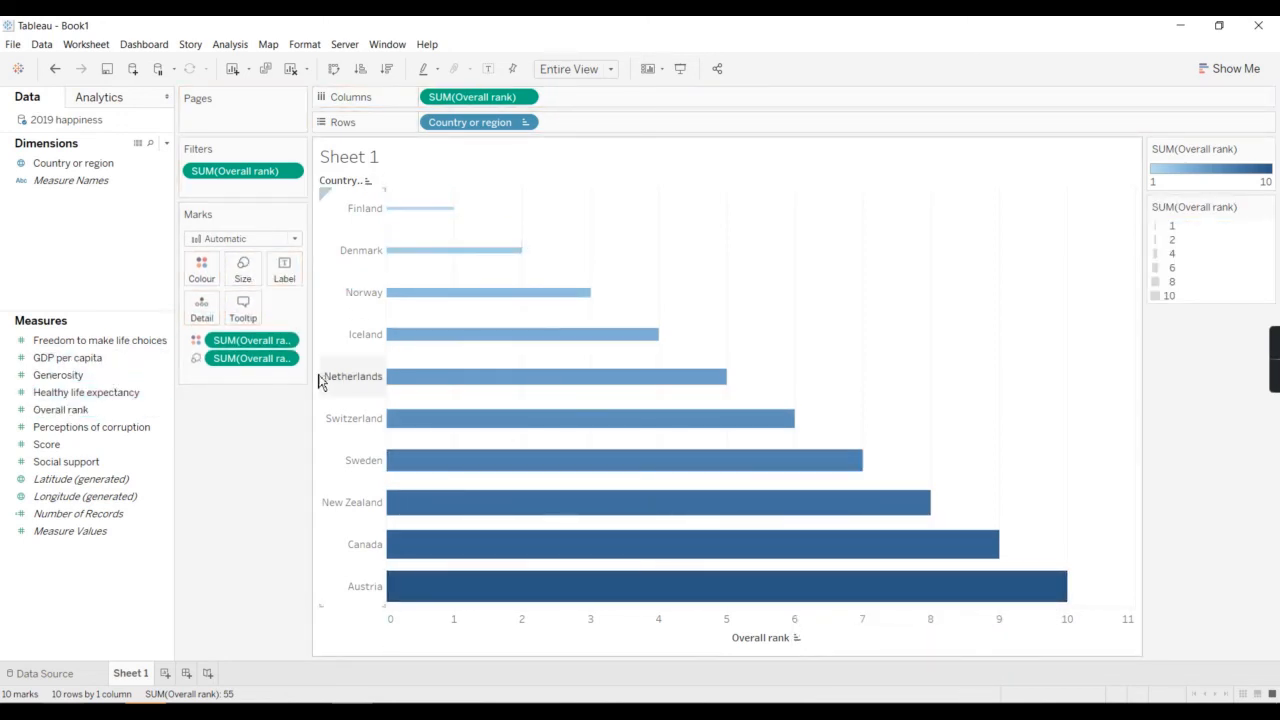
Add Overall rank to the marks as label and as detail, and remove the label again.
drag(77, 409, 295, 281)
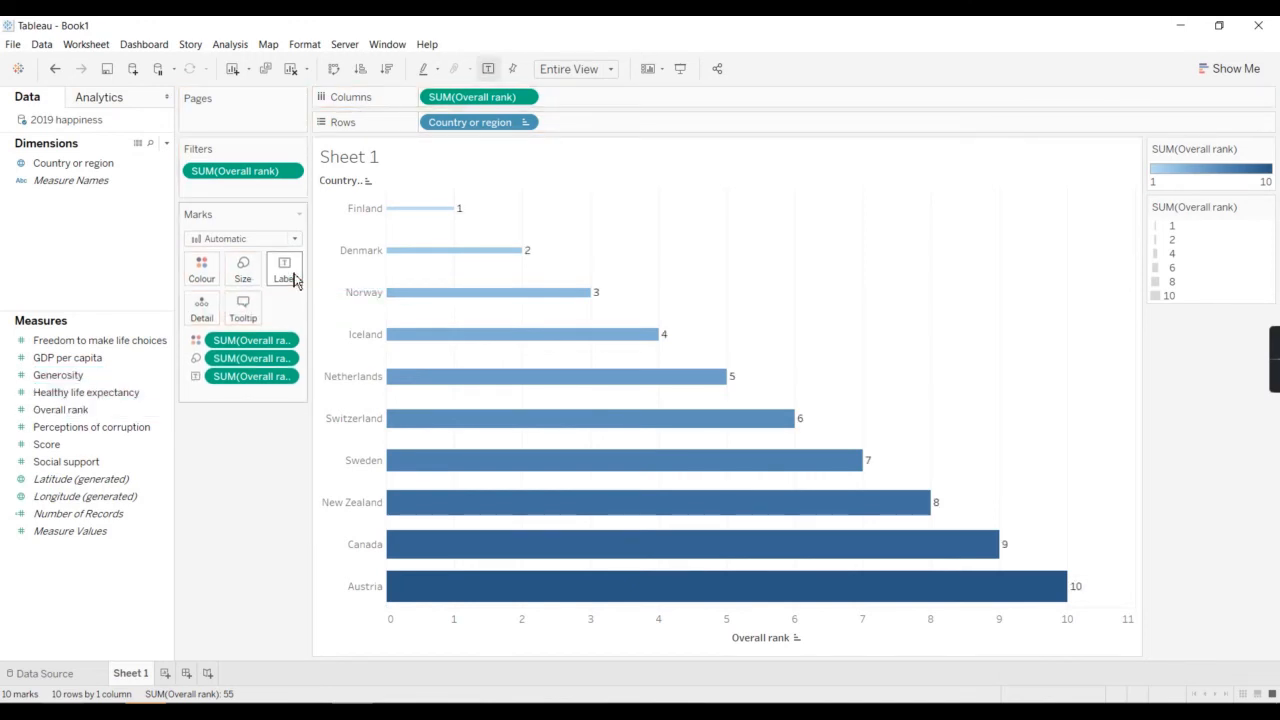
drag(25, 416, 208, 305)
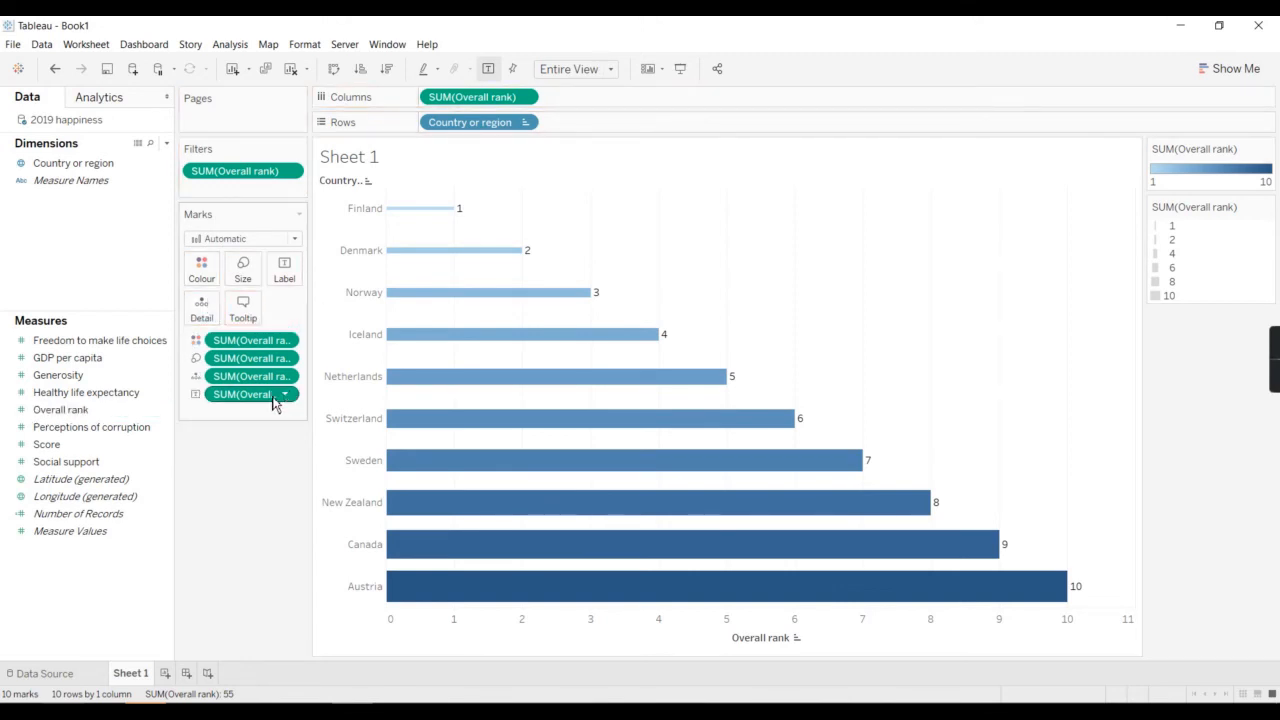
drag(275, 400, 240, 557)
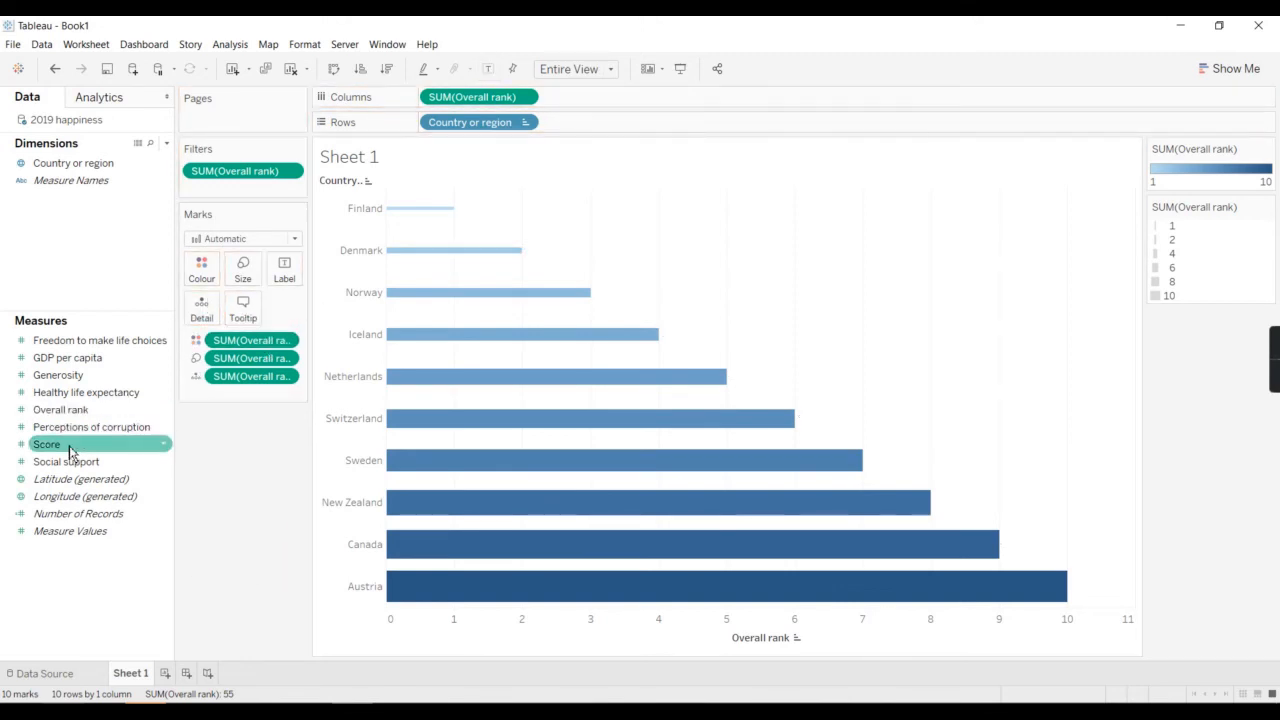
Try Score in the bars' tooltip, and remove both Score and the Overall rank detail from the marks.
mouse_move(409, 264)
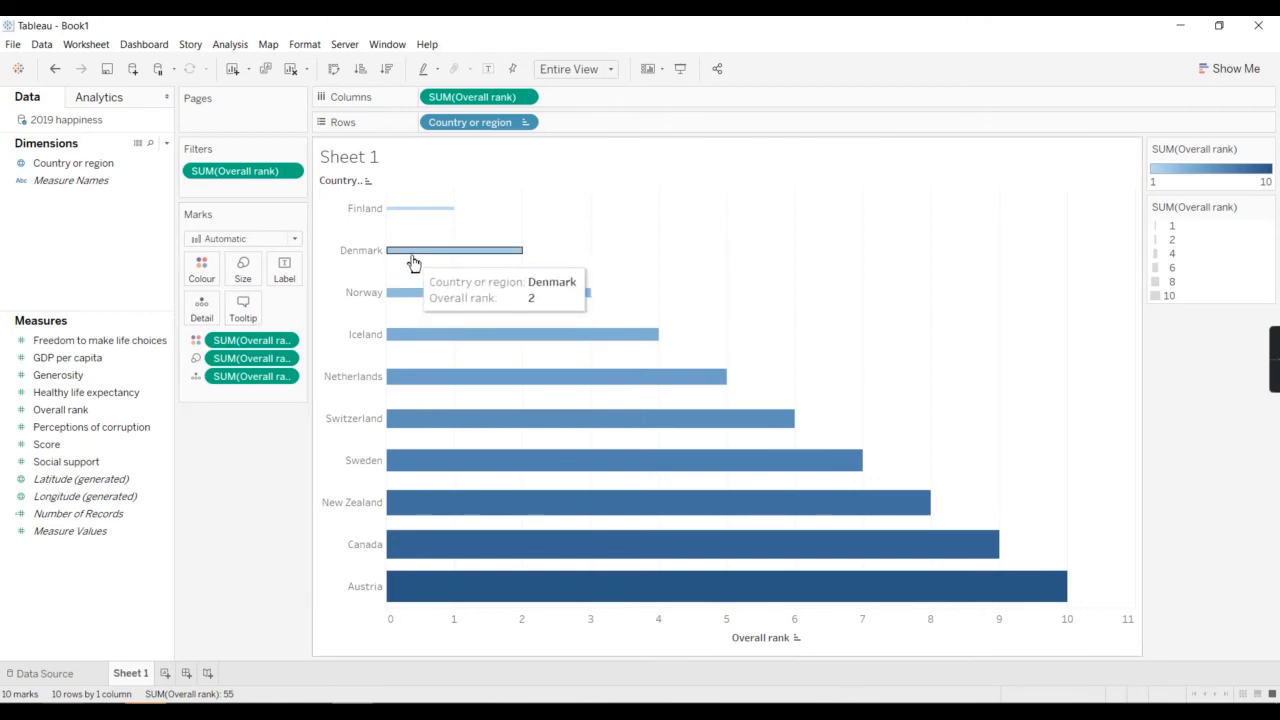
drag(77, 446, 243, 306)
mouse_move(558, 305)
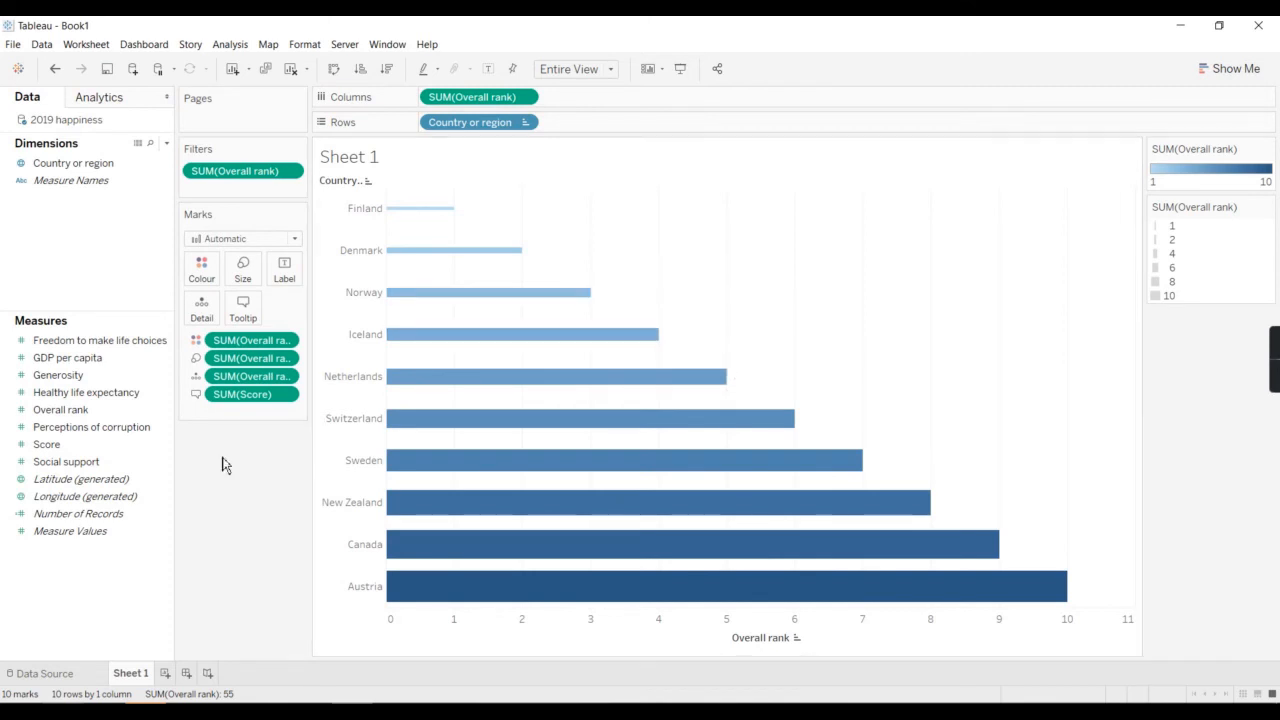
drag(258, 396, 248, 481)
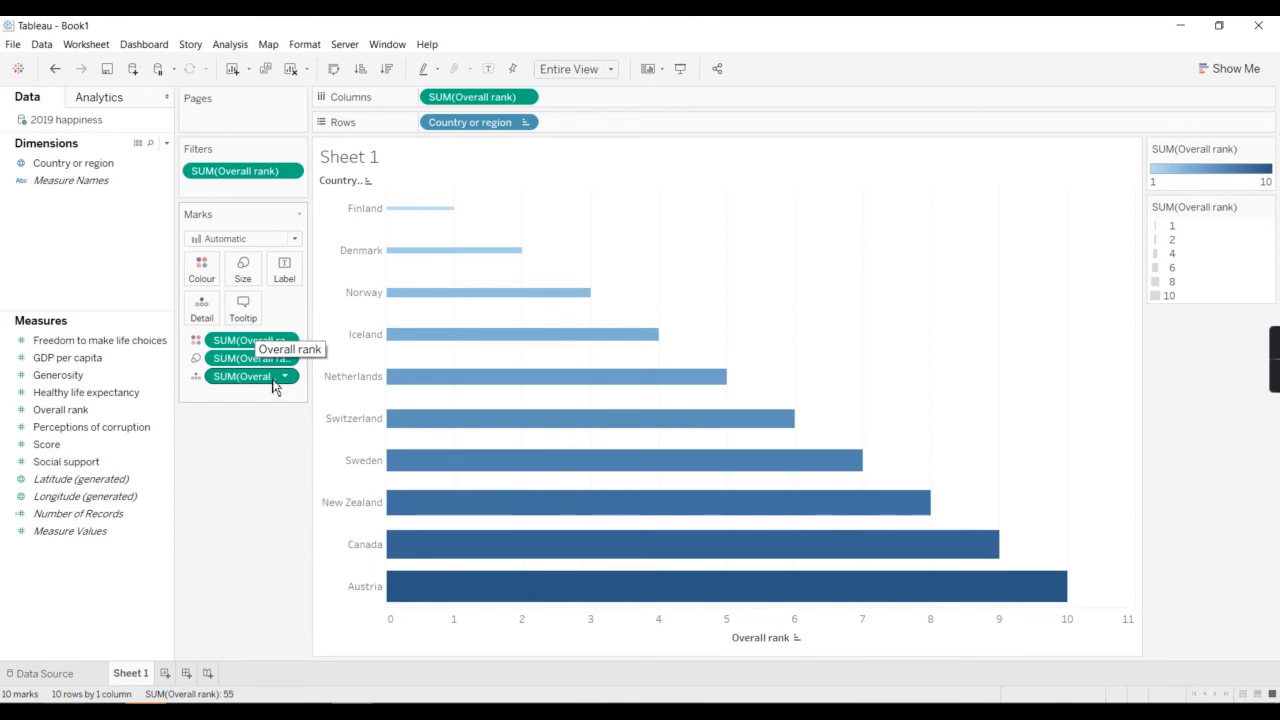
drag(276, 386, 257, 464)
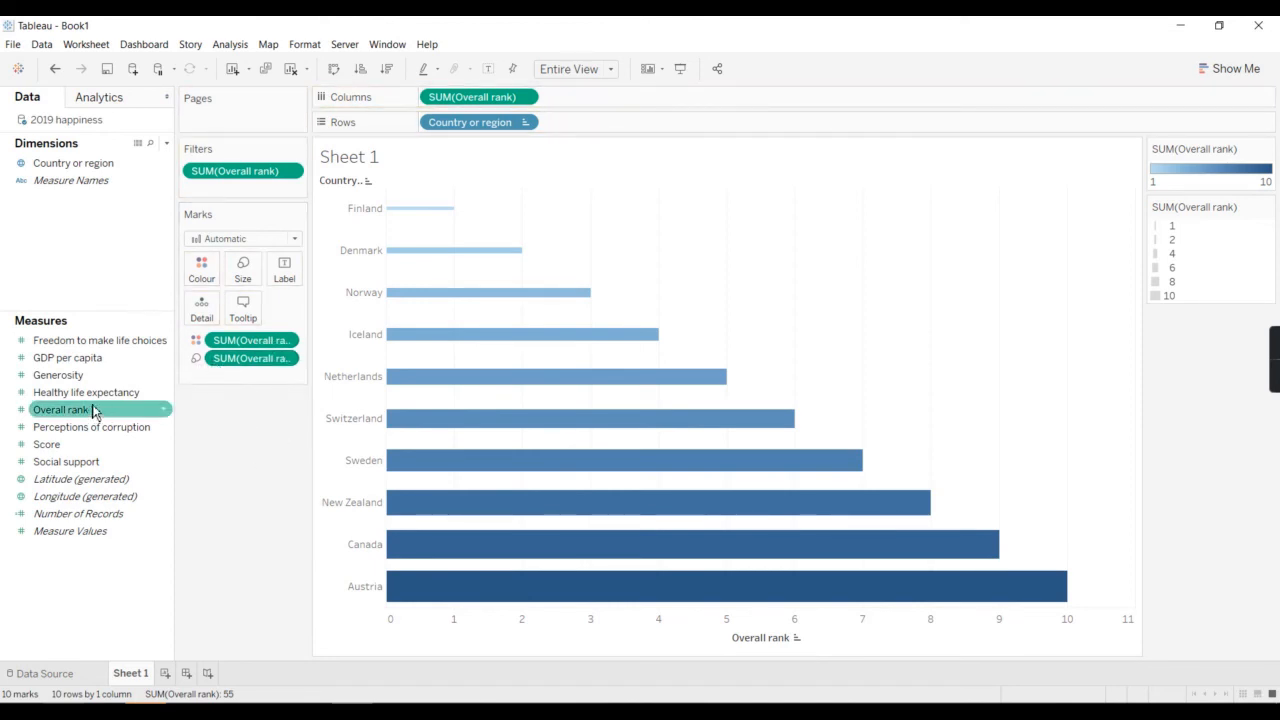
Label the bars with Overall rank.
drag(93, 411, 283, 272)
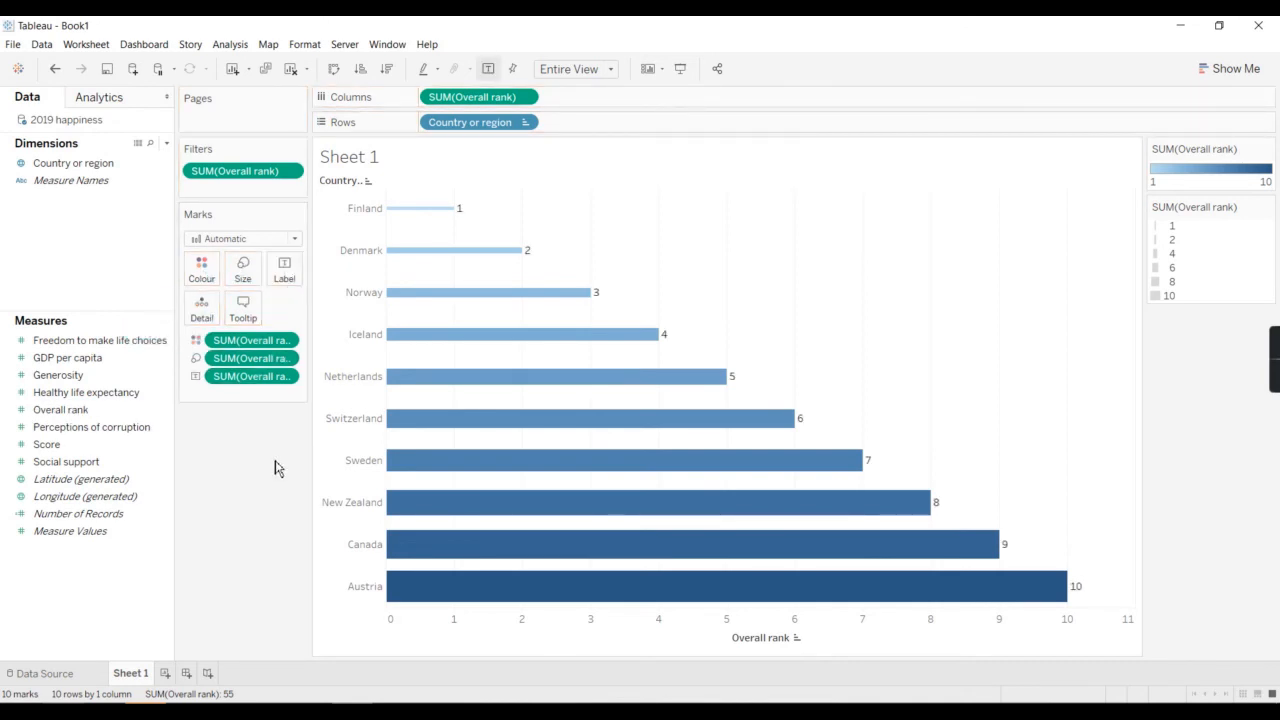
Apply the Orange-Blue Diverging palette to the bars' Overall rank colouring.
click(202, 284)
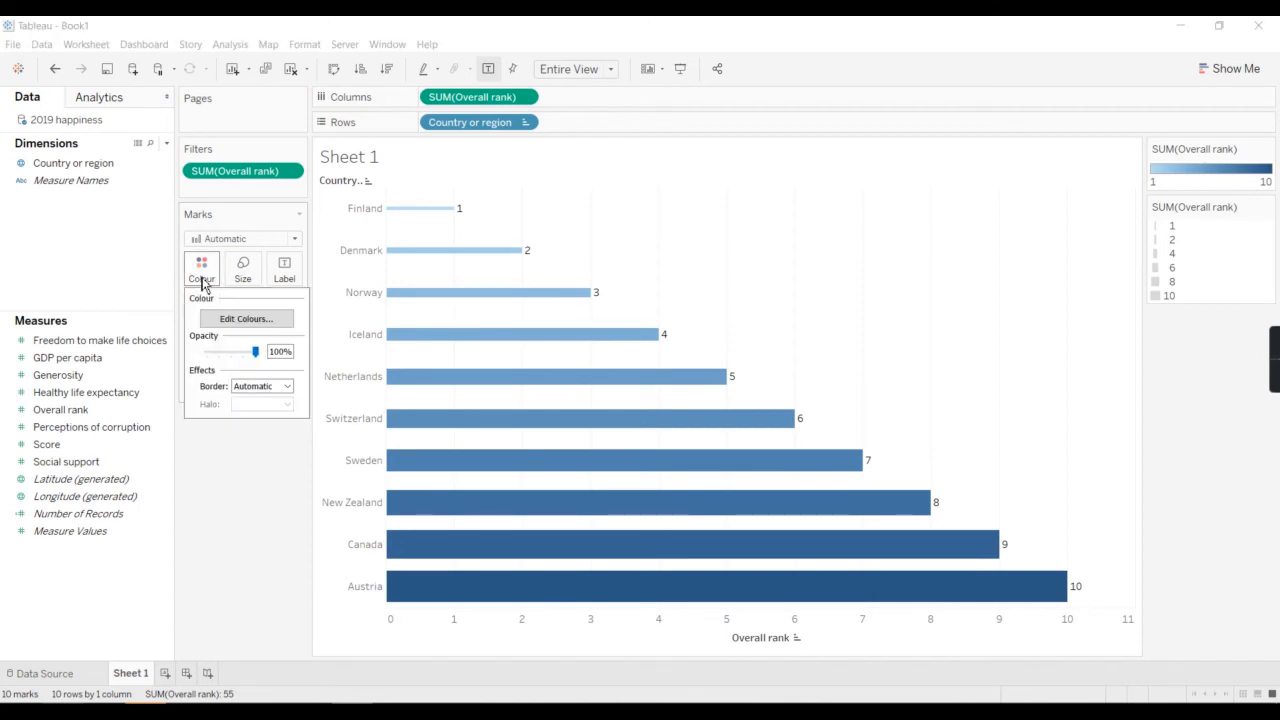
click(248, 321)
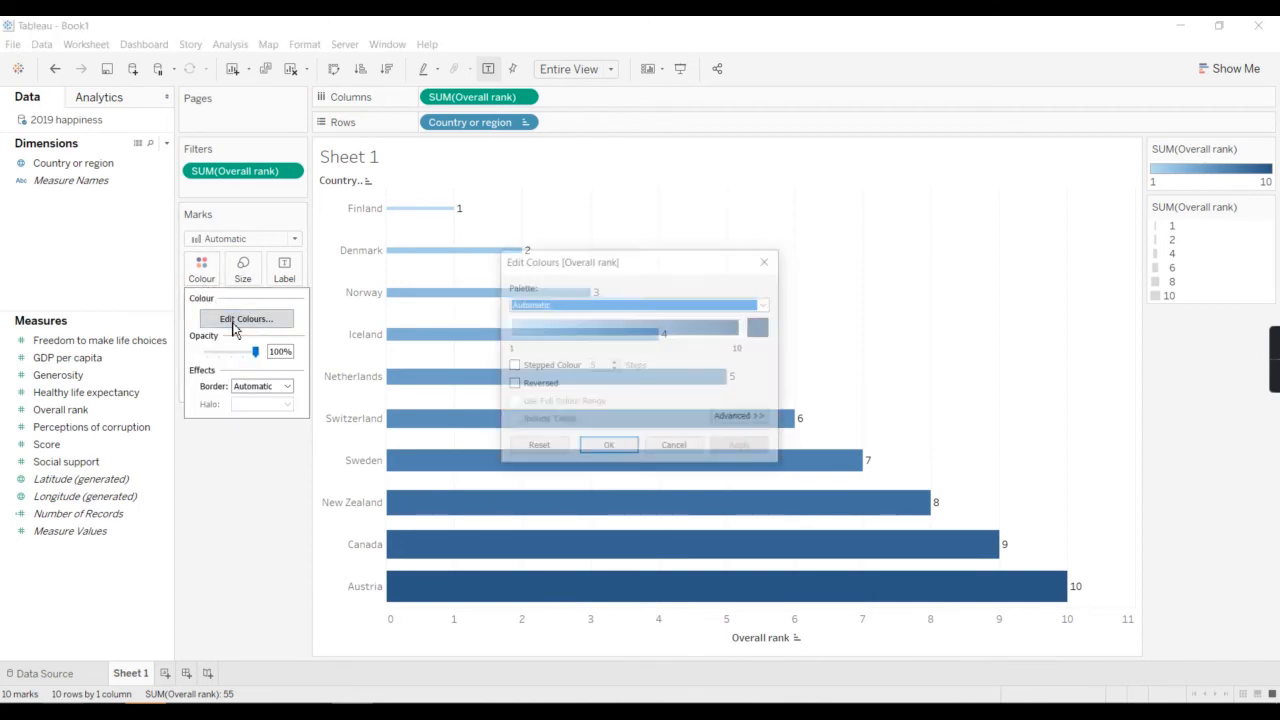
click(766, 304)
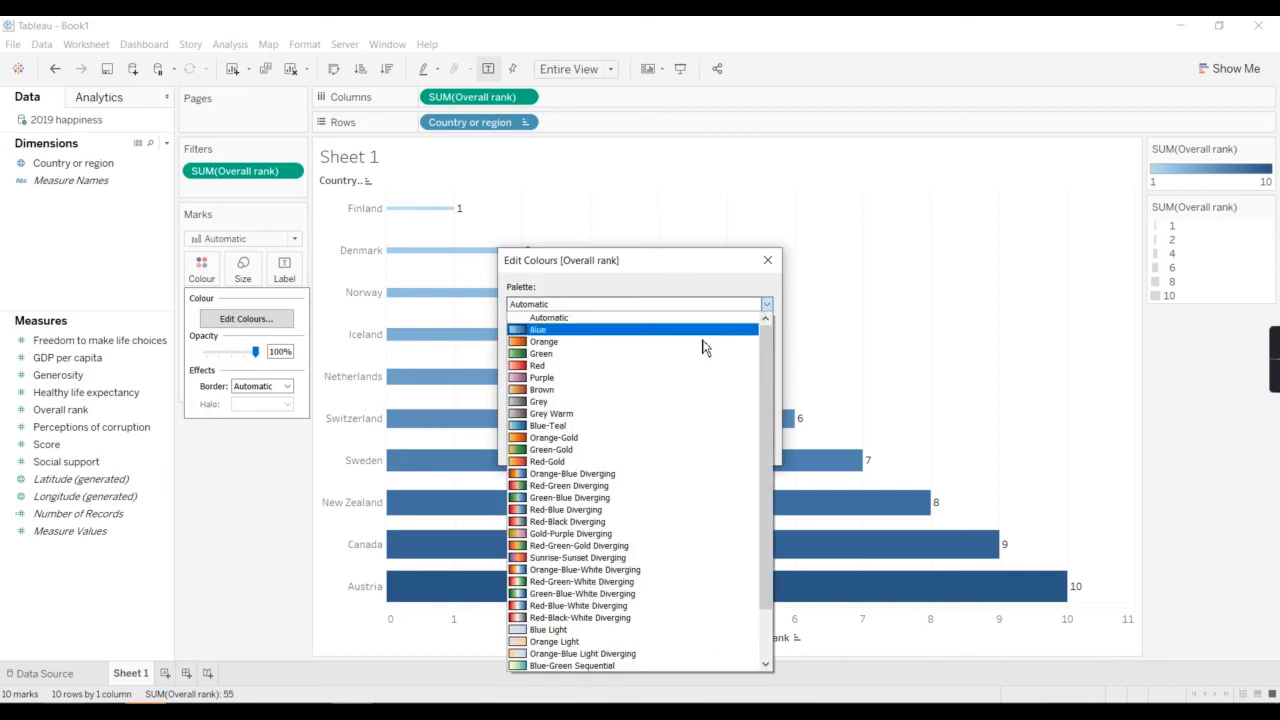
scroll(703, 347, down, 1)
scroll(703, 347, up, 2)
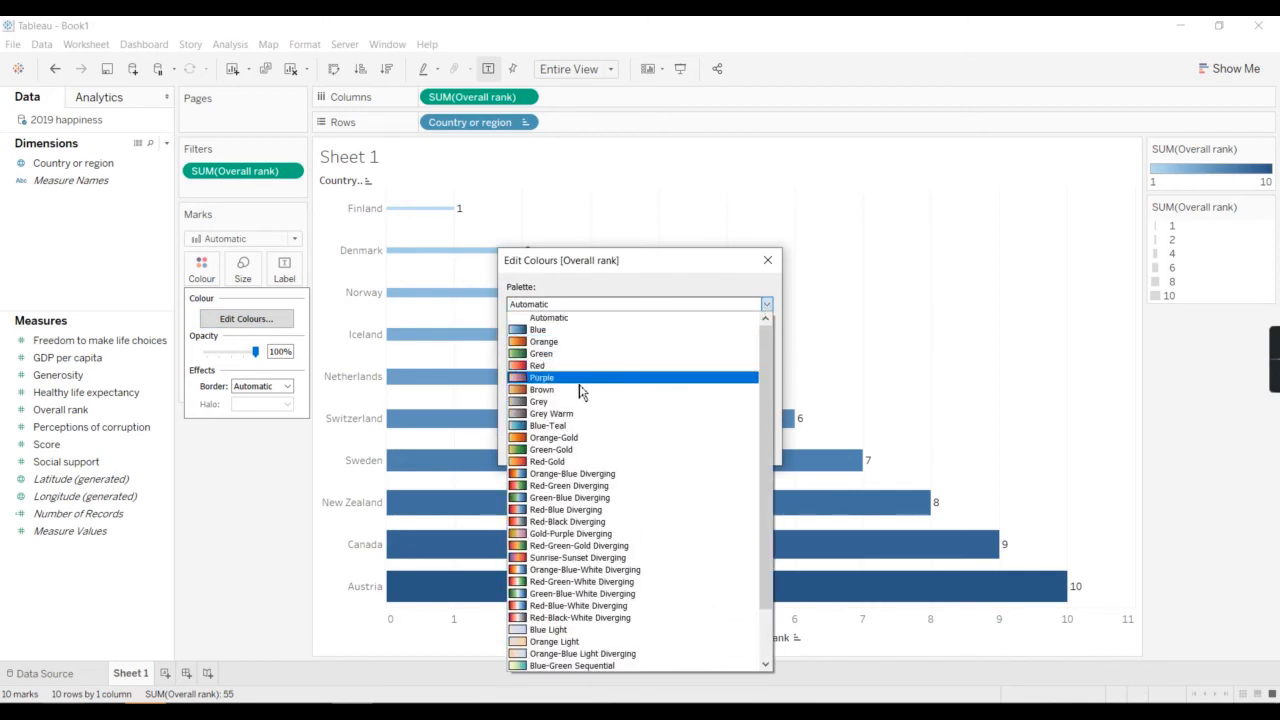
scroll(580, 391, down, 1)
scroll(580, 391, down, 1)
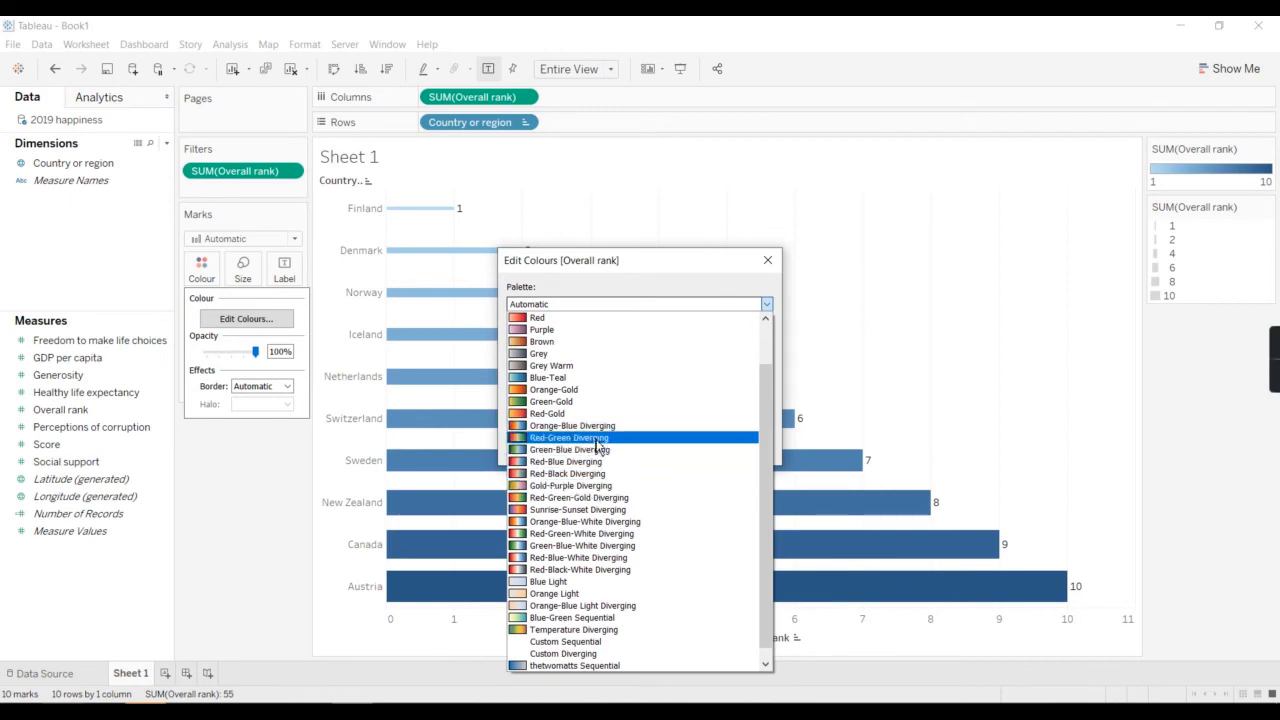
click(599, 428)
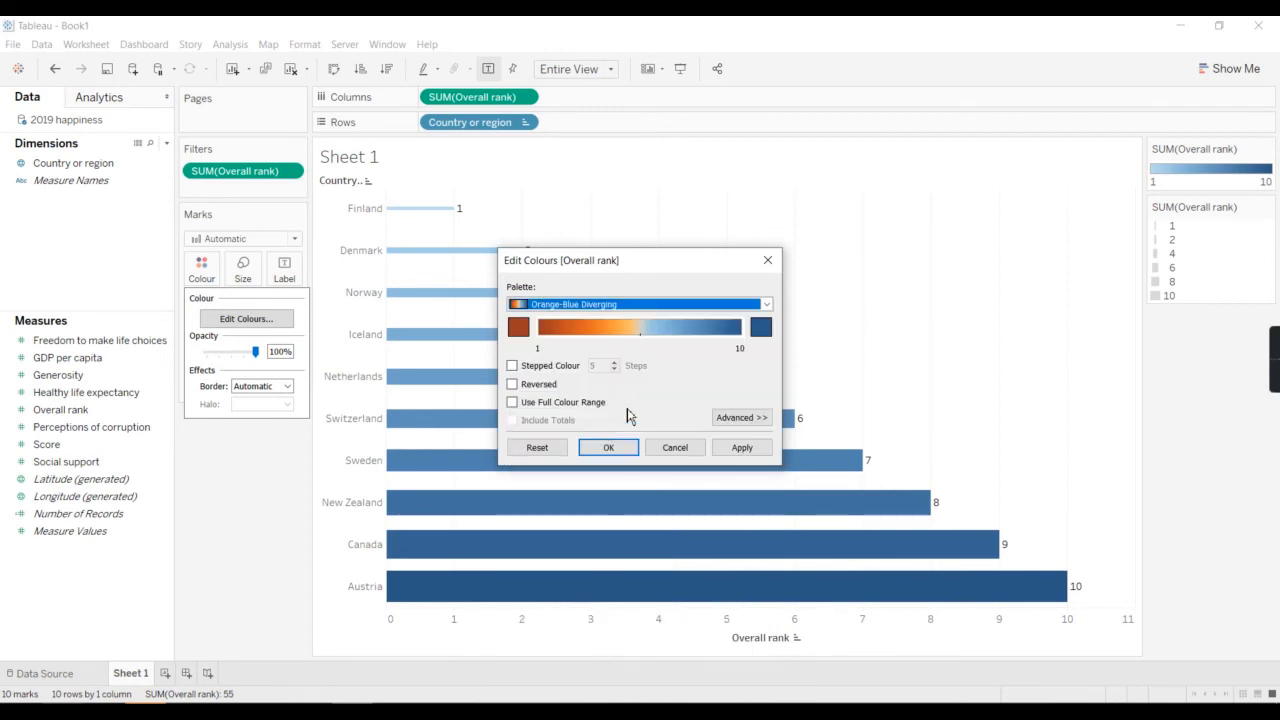
click(742, 447)
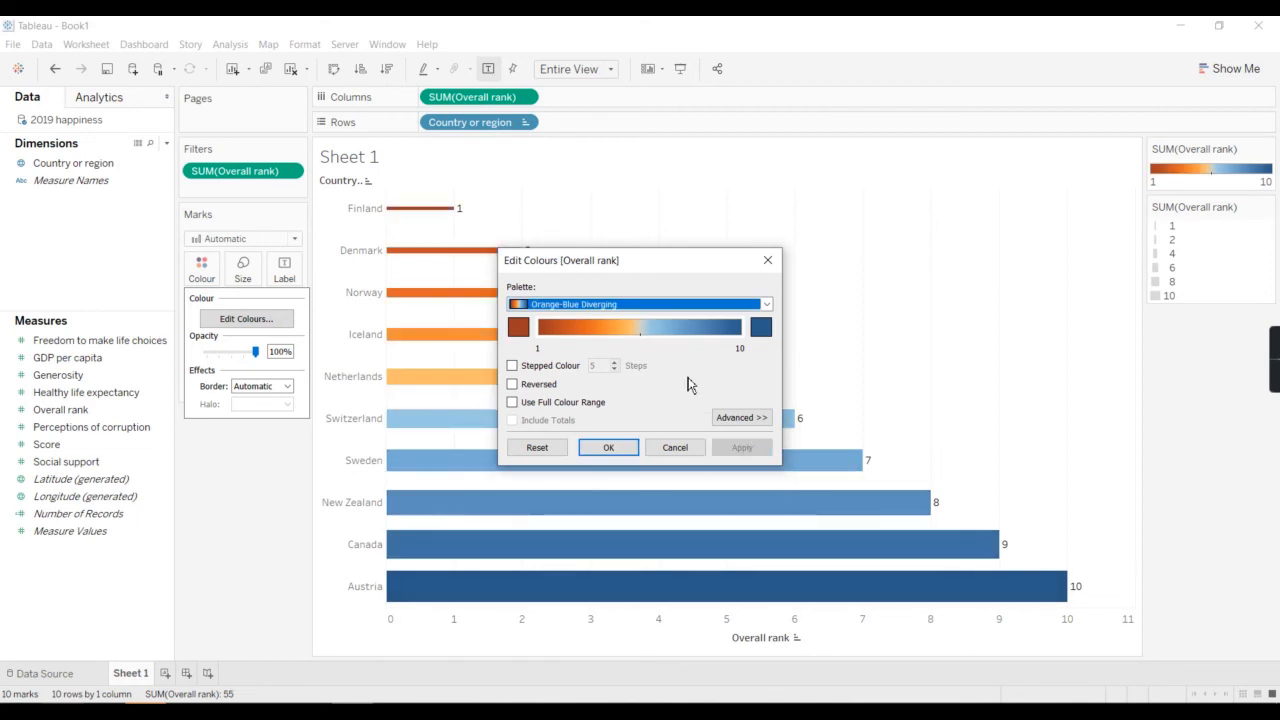
Reverse the Orange-Blue Diverging palette and apply it to the bars.
drag(636, 272, 910, 188)
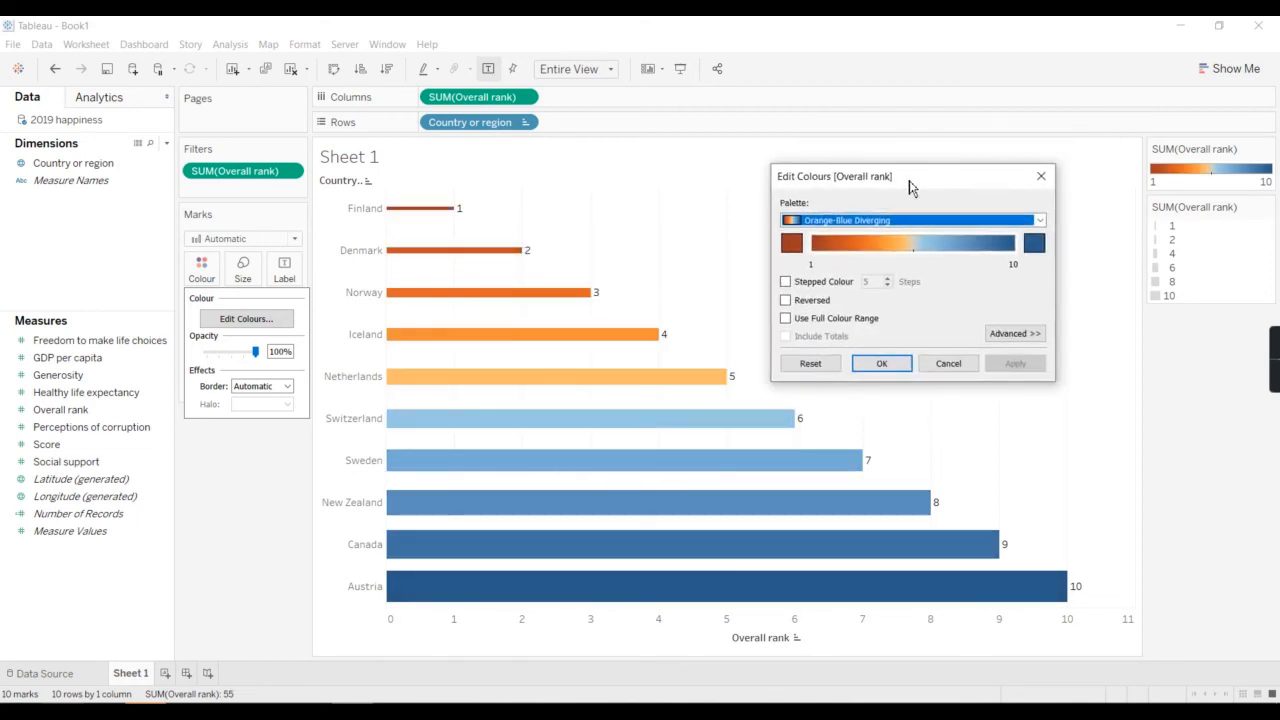
click(806, 300)
click(1018, 364)
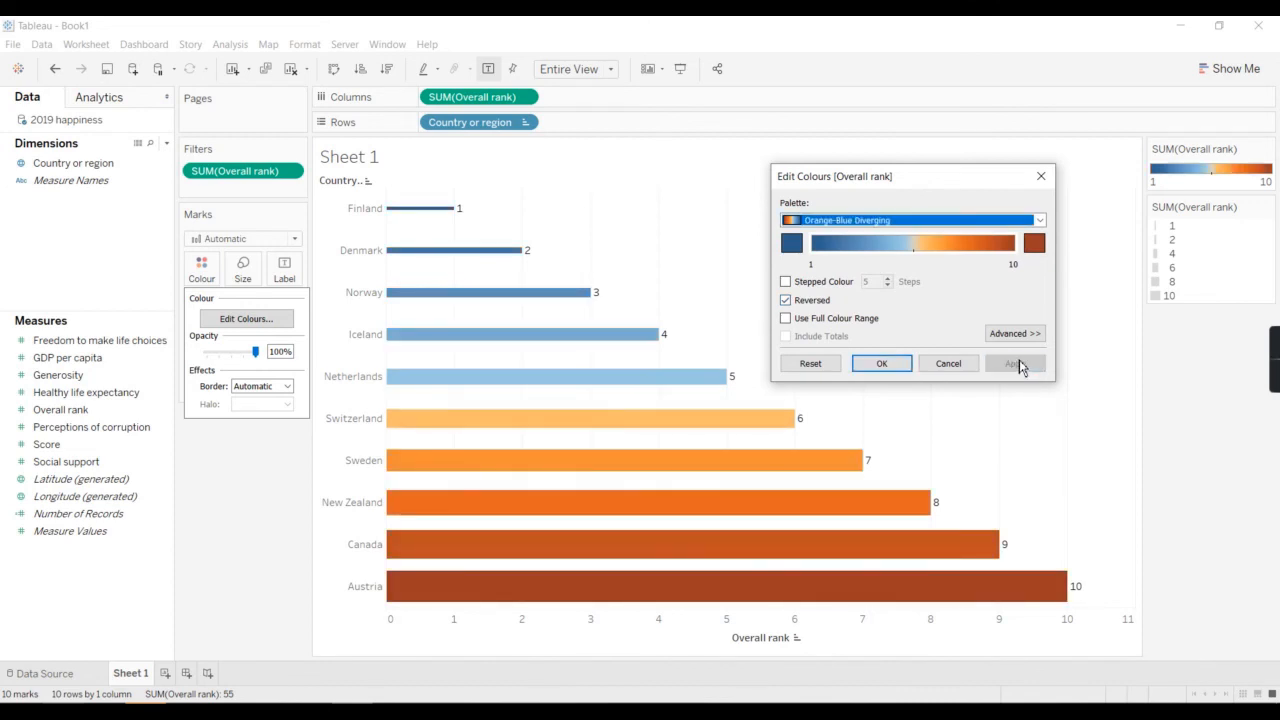
Try stepped colour with 5 steps on the bars, and turn it off again.
click(786, 282)
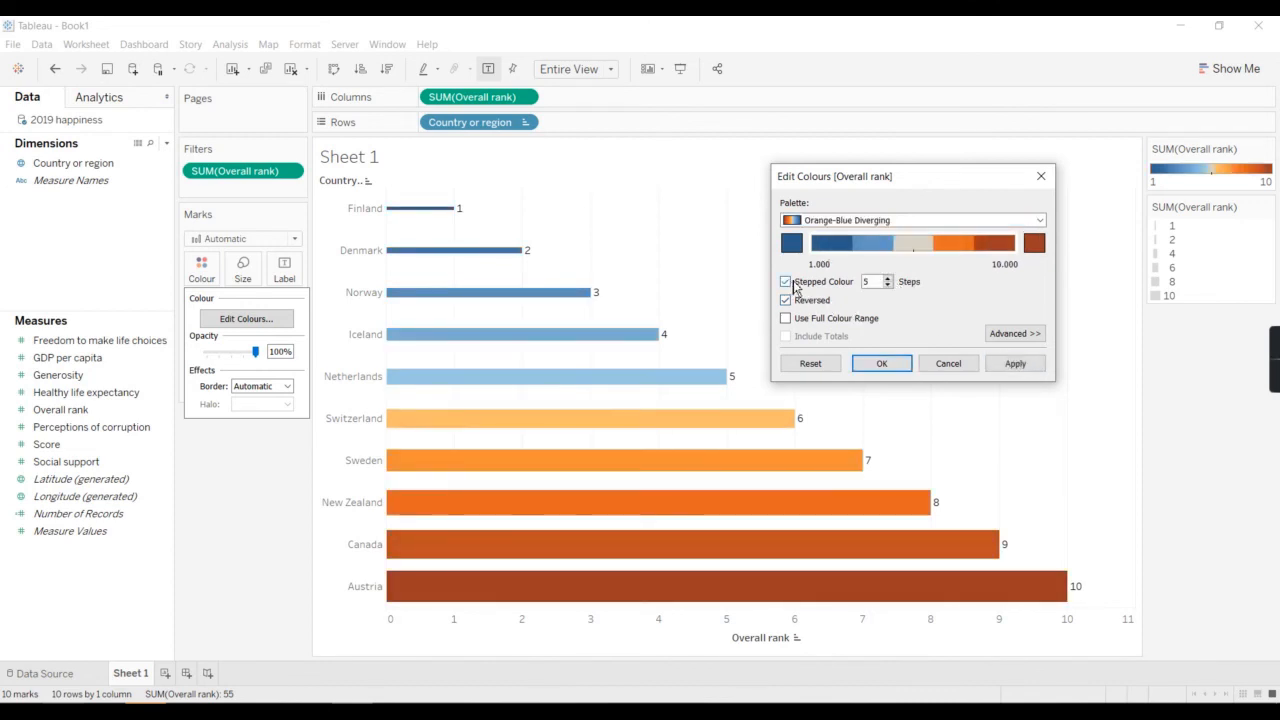
click(1003, 363)
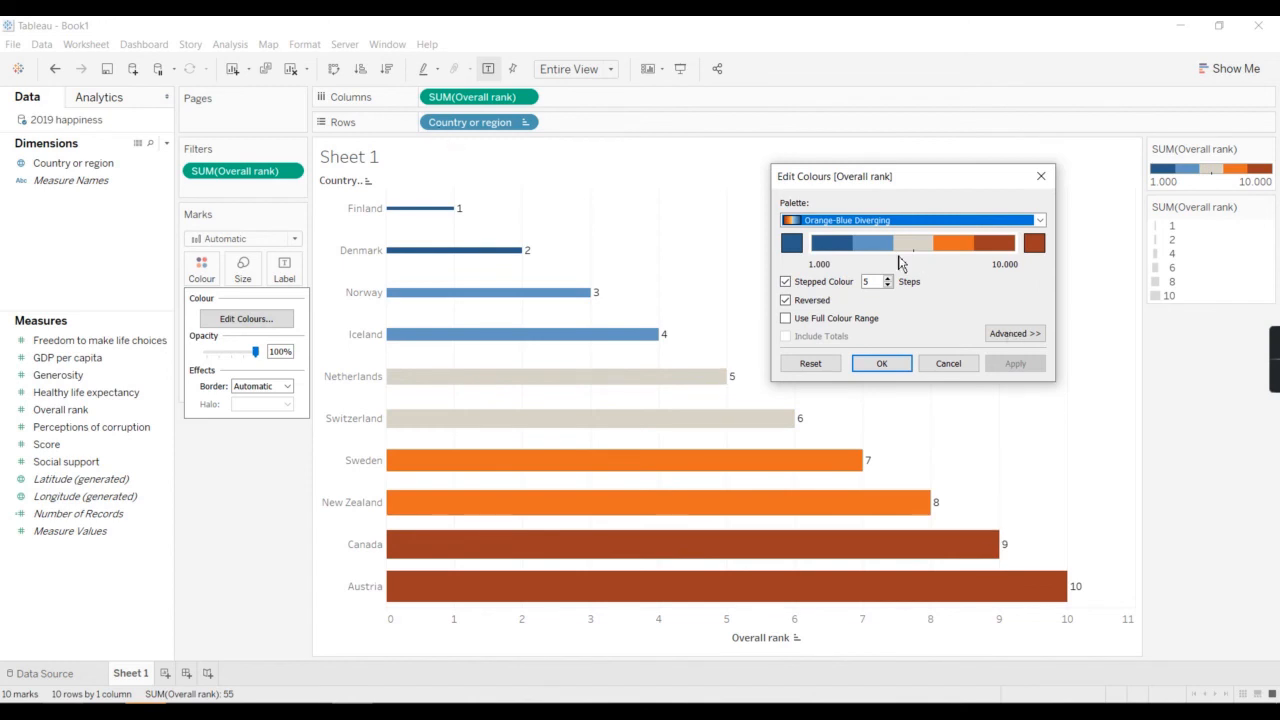
click(786, 282)
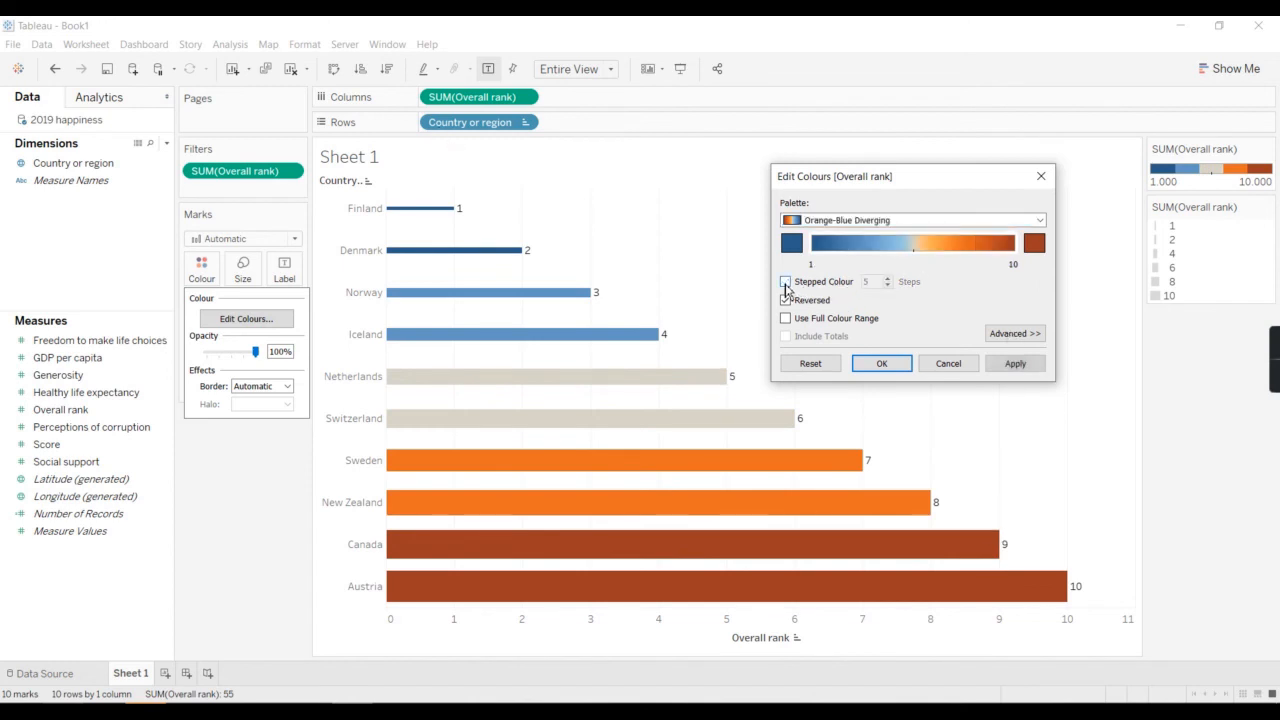
click(1015, 366)
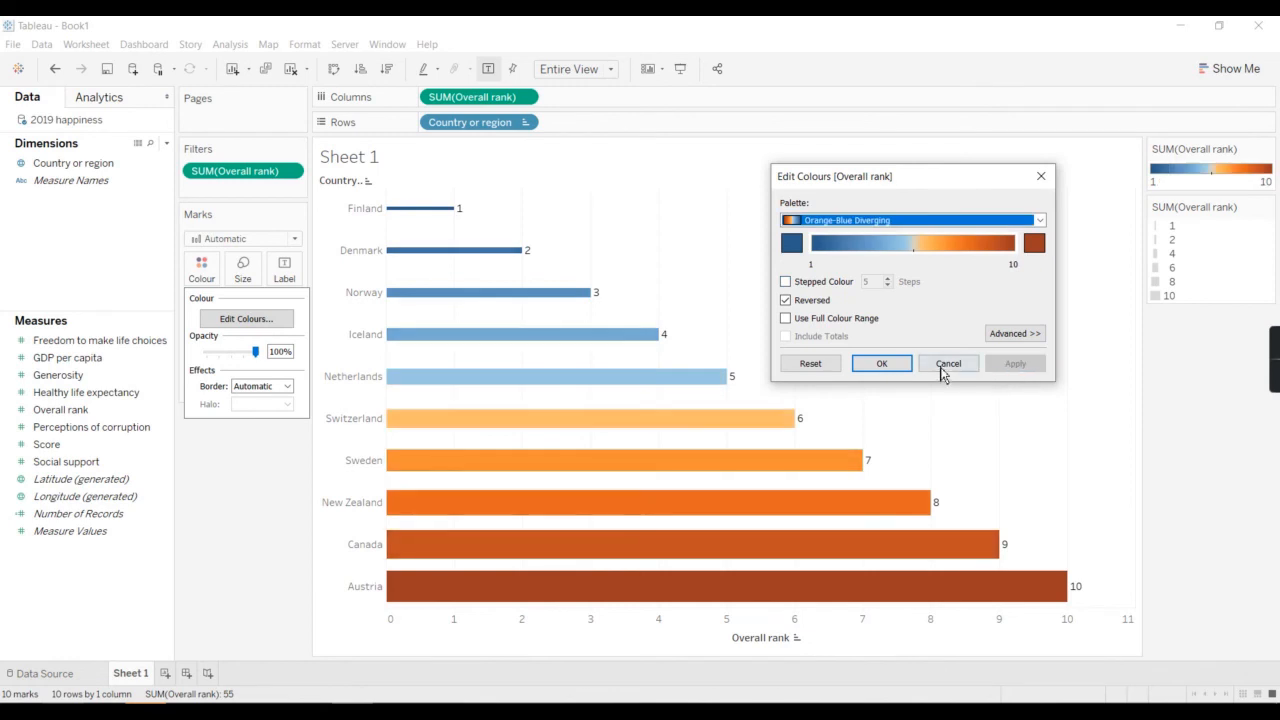
Accept the colour settings and make the bars slightly thicker.
click(881, 364)
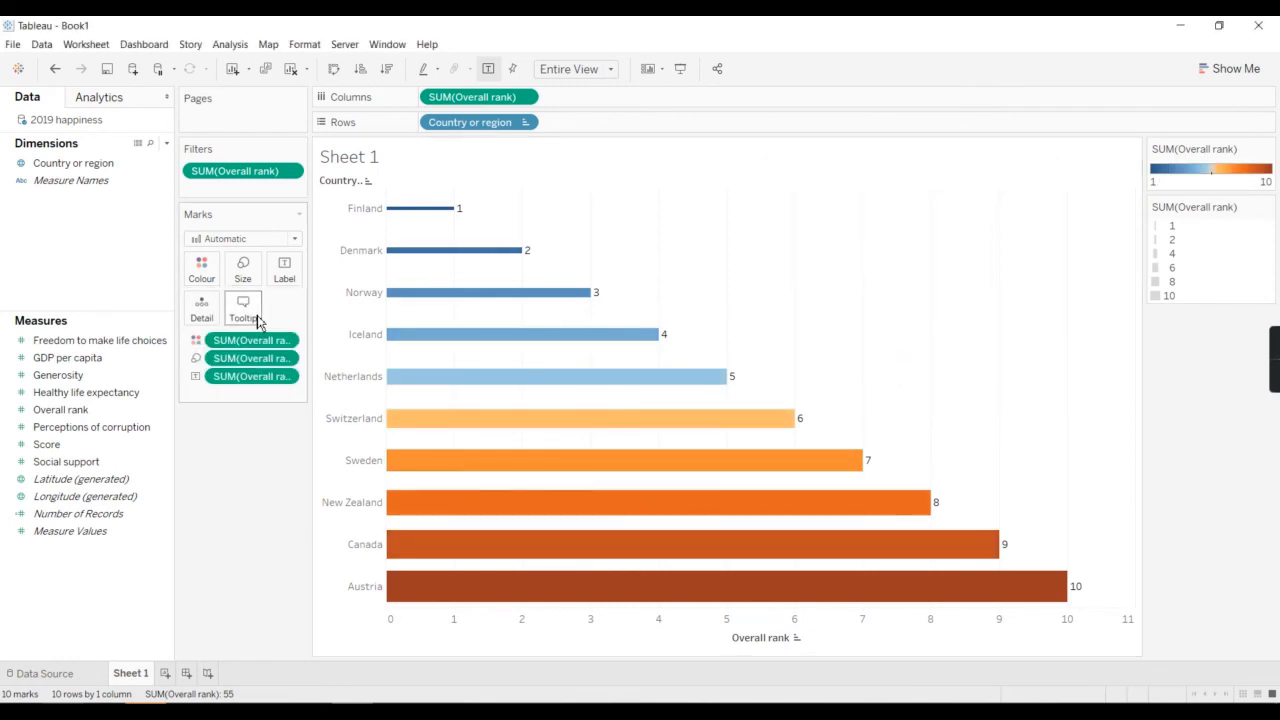
click(247, 280)
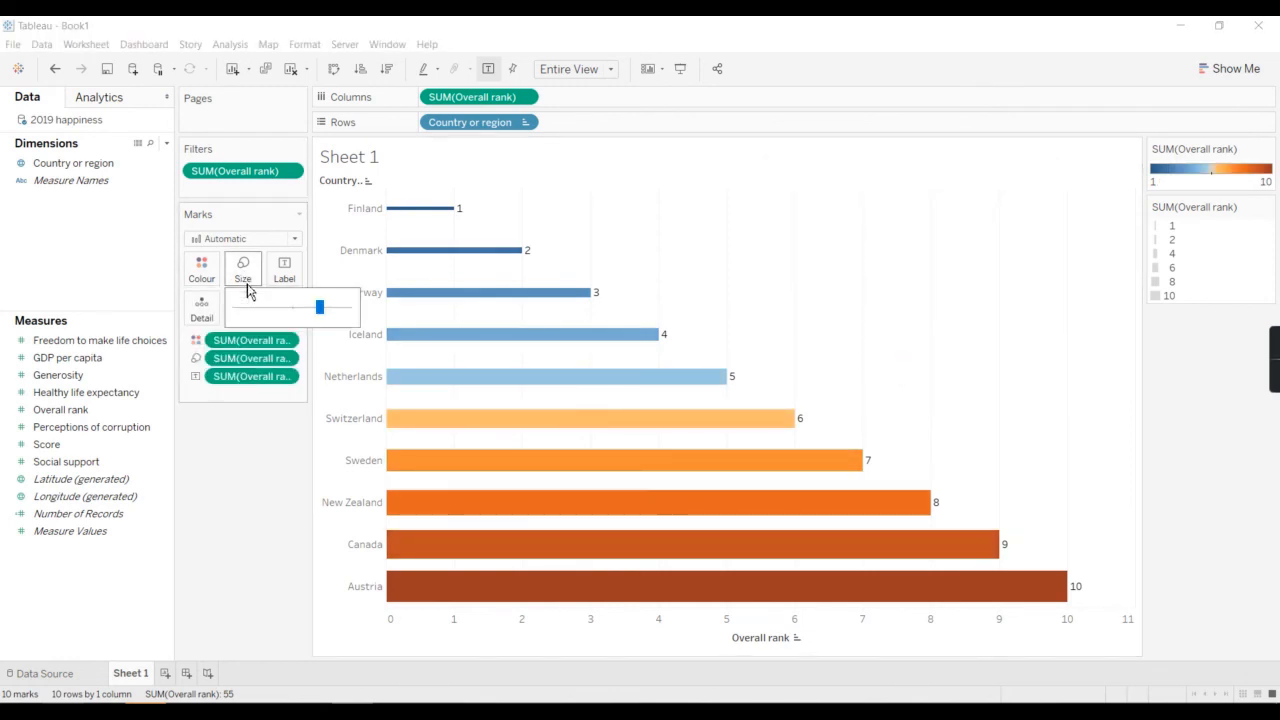
drag(293, 316, 333, 318)
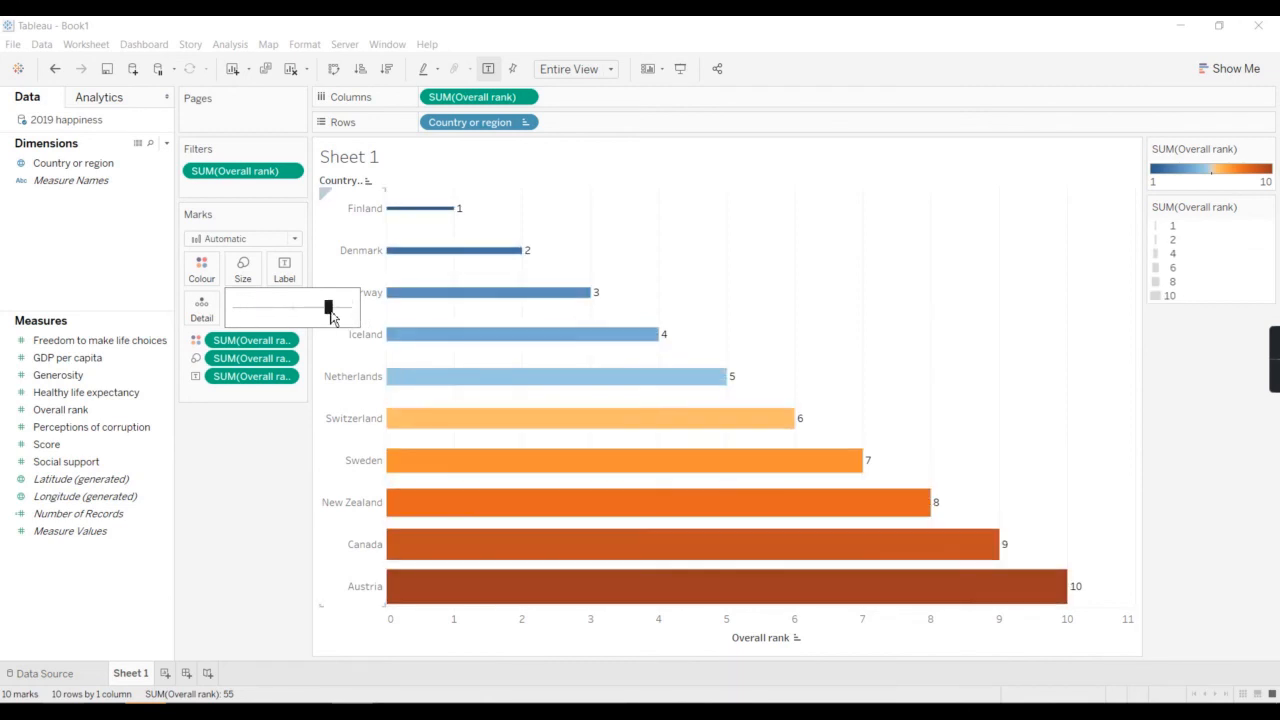
click(260, 500)
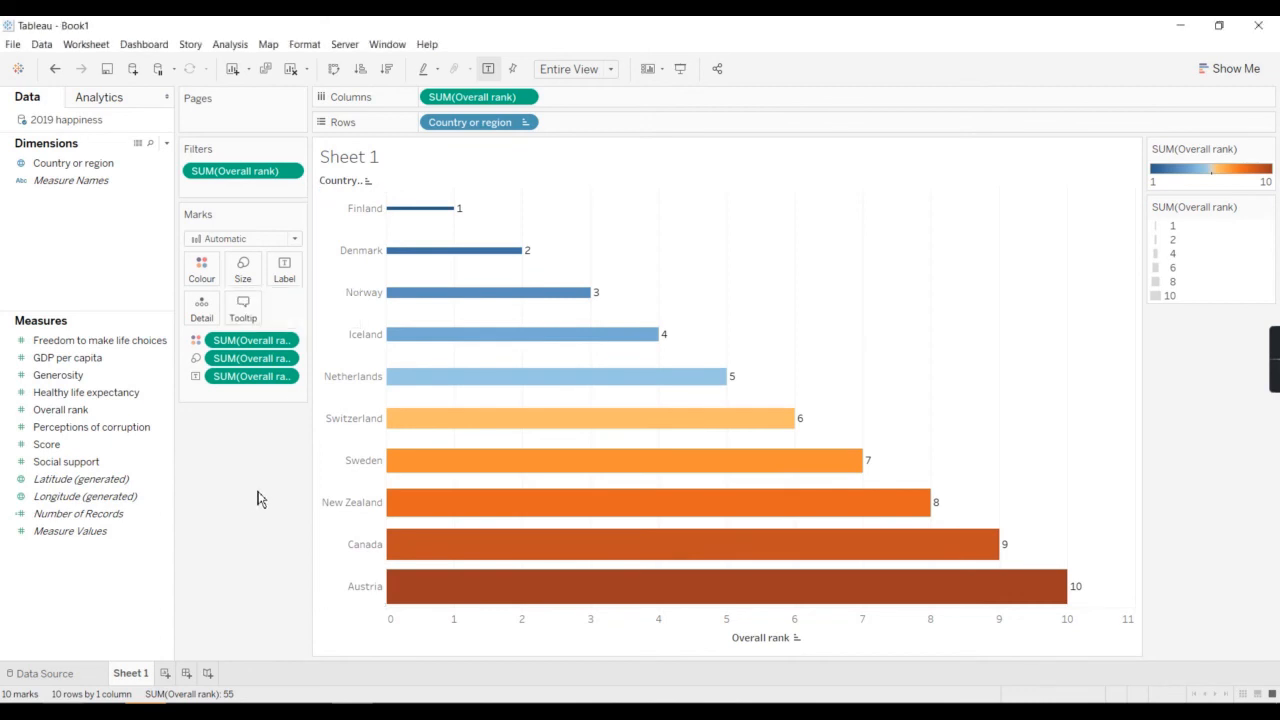
Open the text of the bars' Overall rank label for editing and apply a font size of 20 to it.
click(289, 277)
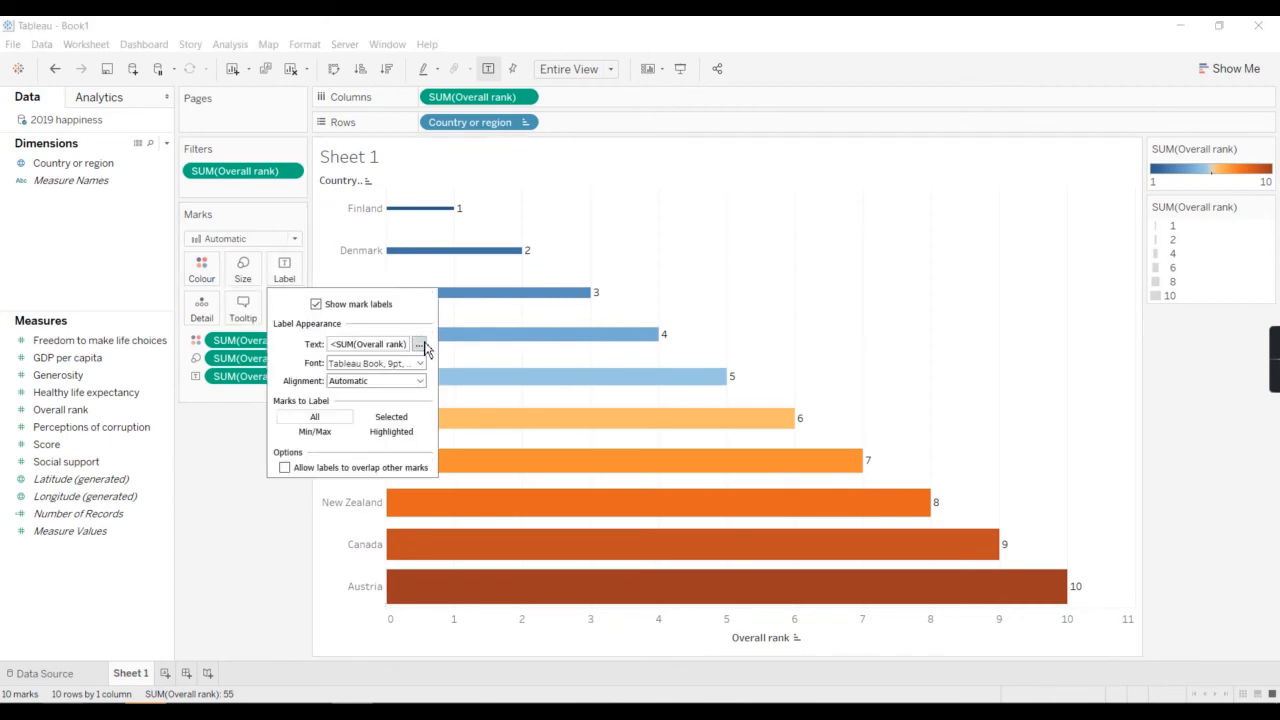
click(420, 345)
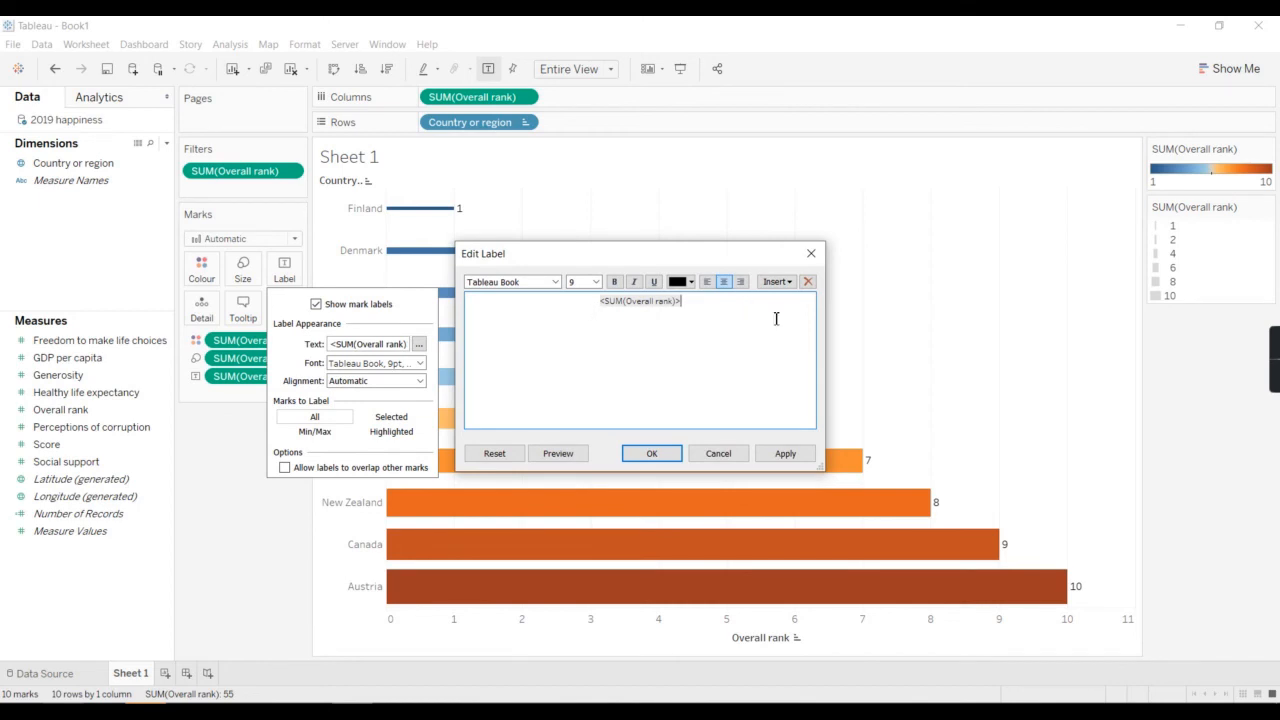
double_click(600, 301)
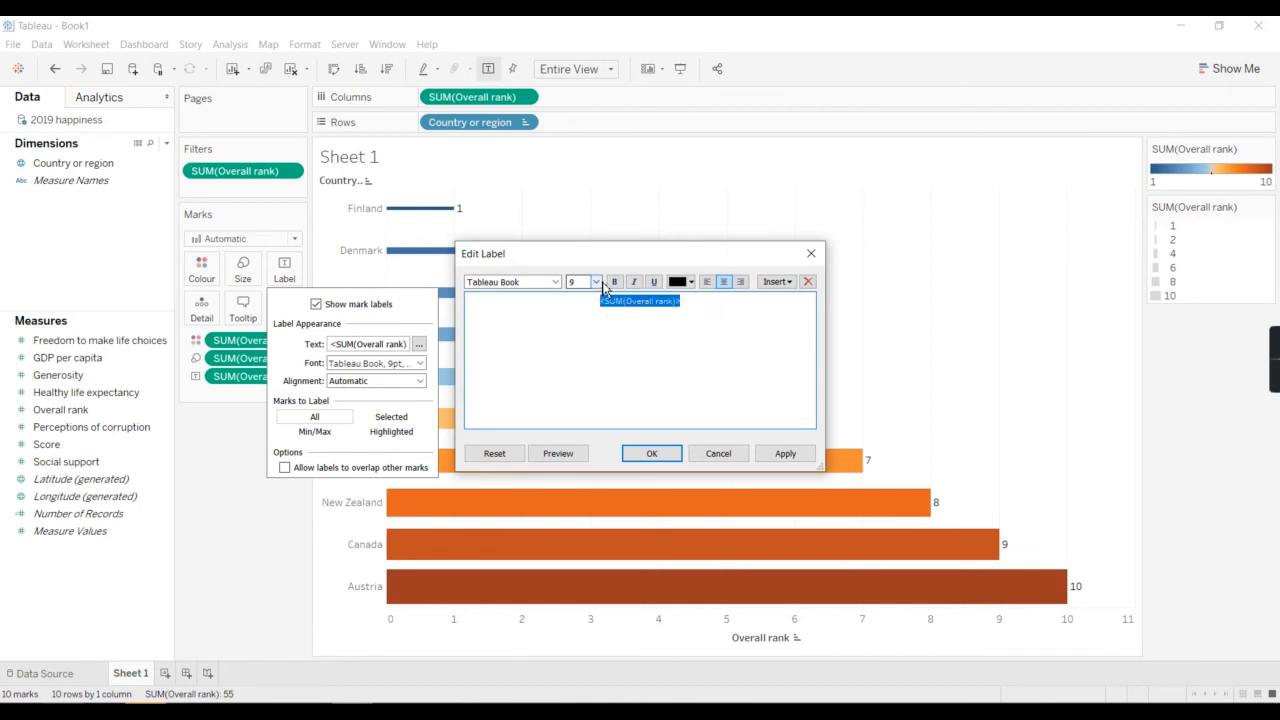
click(596, 282)
click(585, 390)
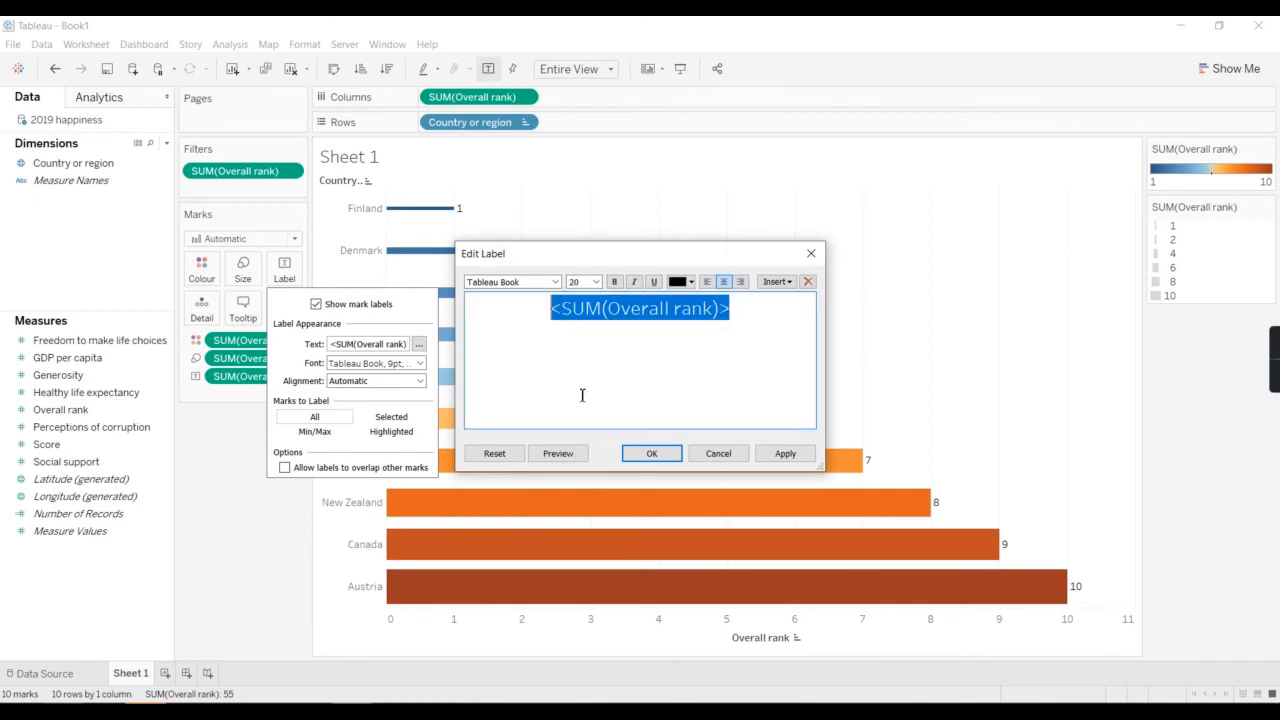
click(788, 453)
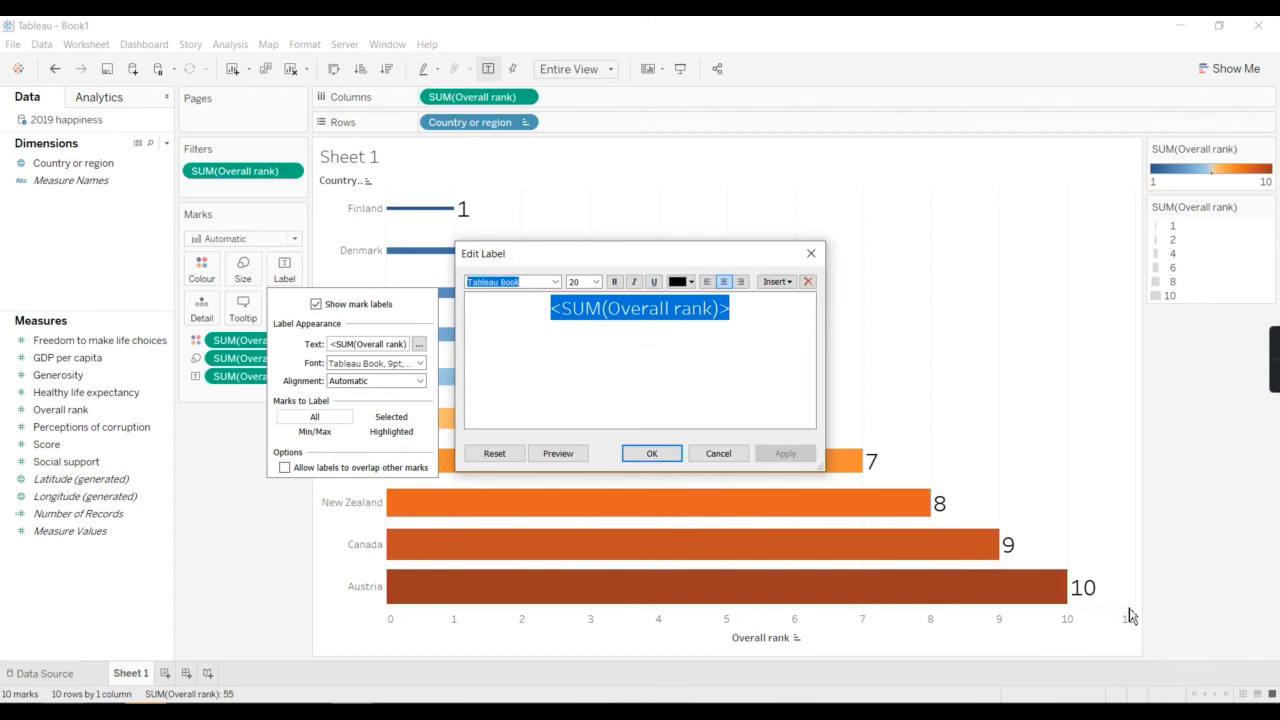
Set the label text's font size to 10, left-align it, and accept the label changes.
click(596, 282)
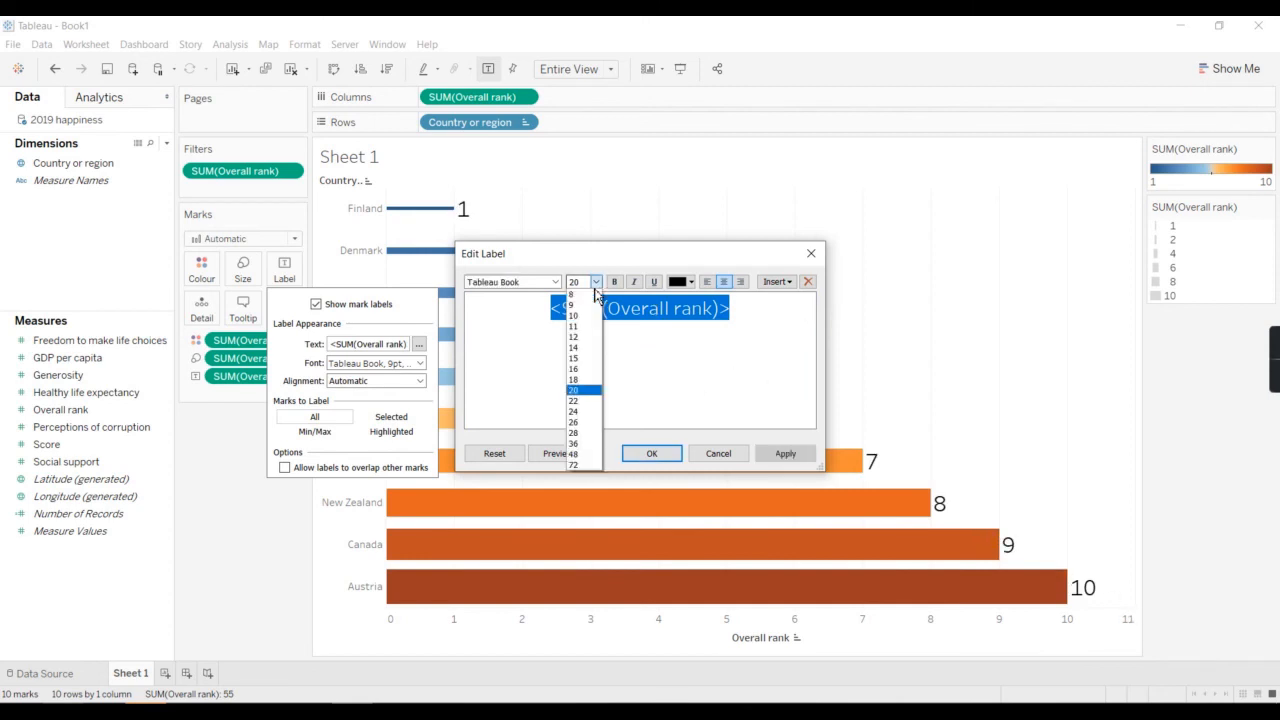
click(573, 330)
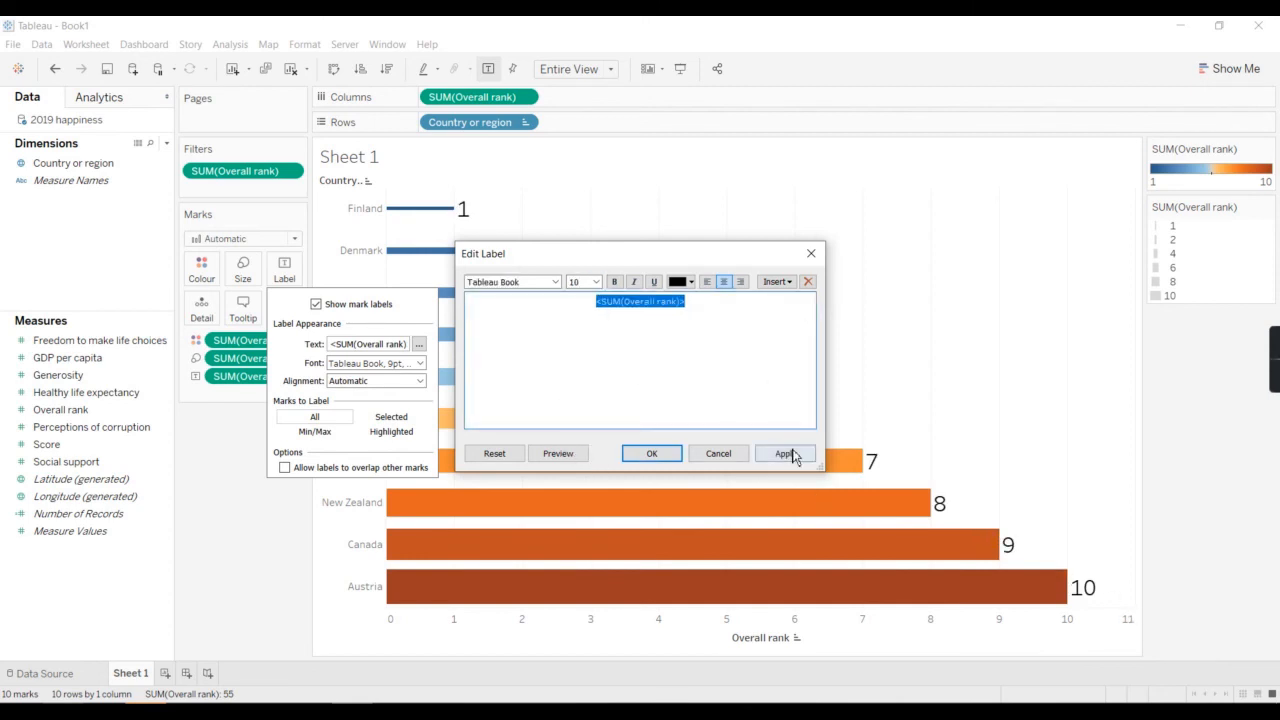
click(788, 453)
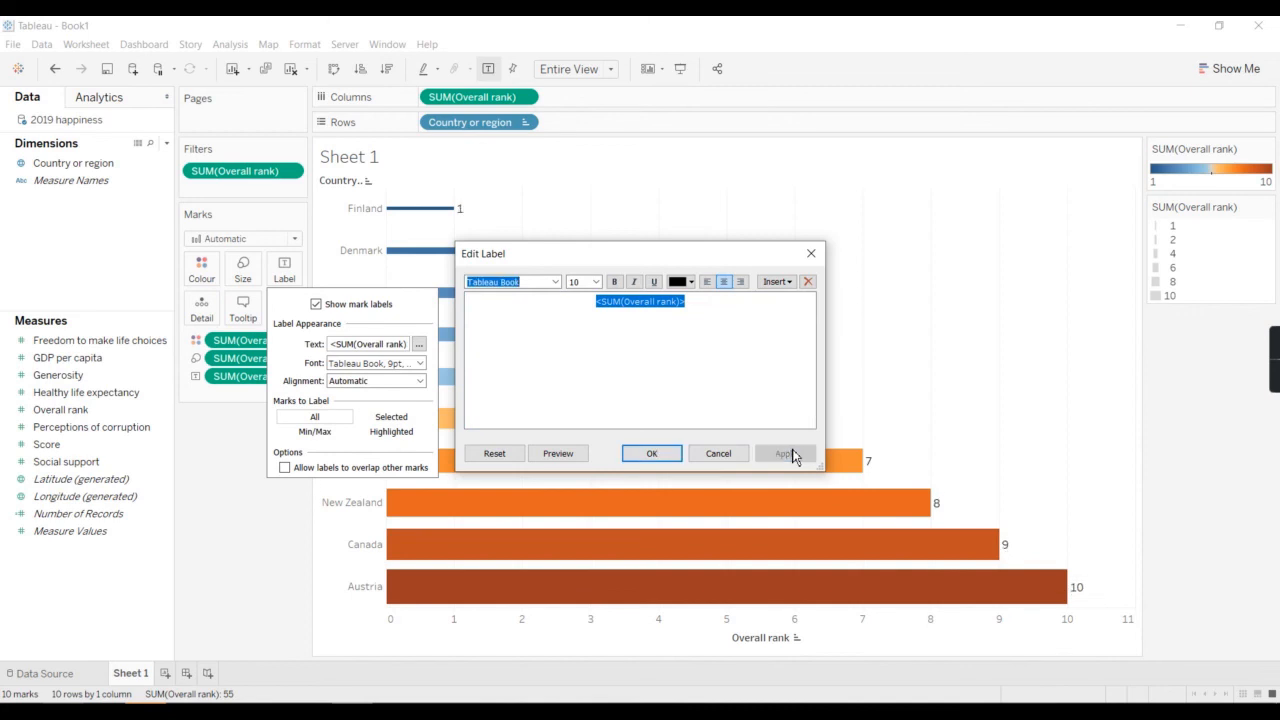
click(707, 281)
click(790, 453)
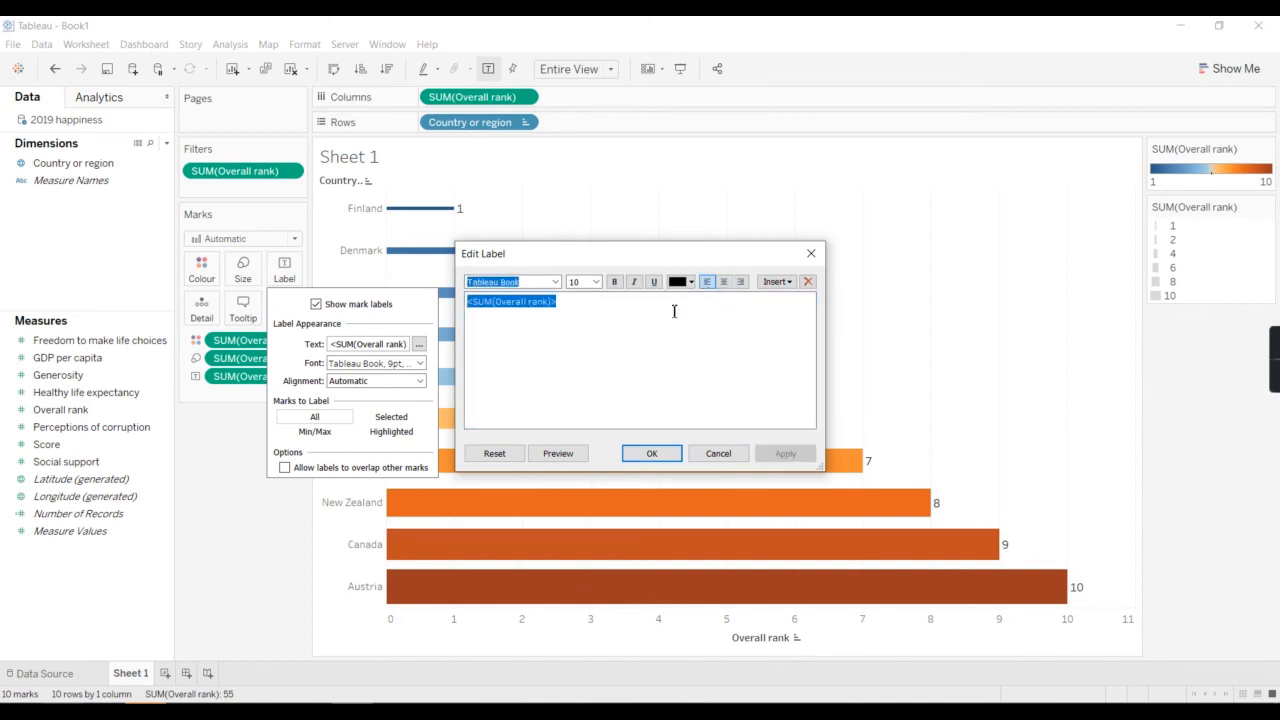
click(640, 455)
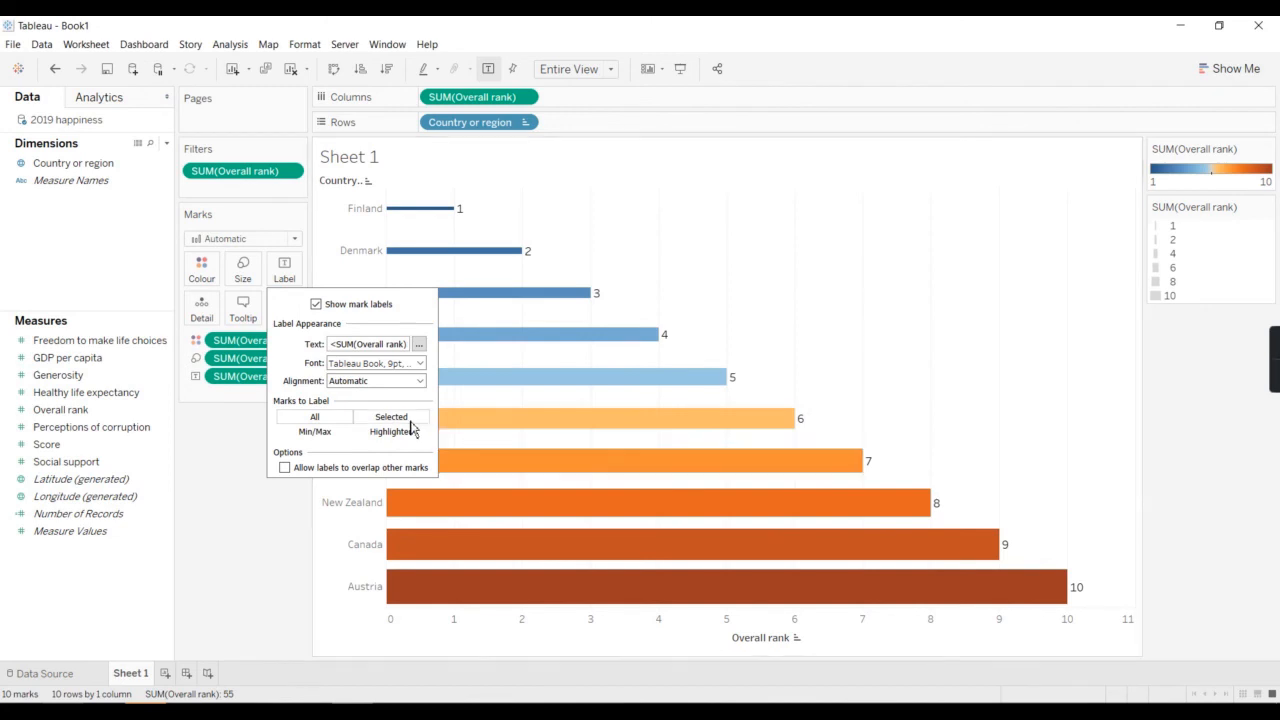
Try labelling only the minimum and maximum bars, and only highlighted bars instead, testing with Denmark and Netherlands.
click(322, 431)
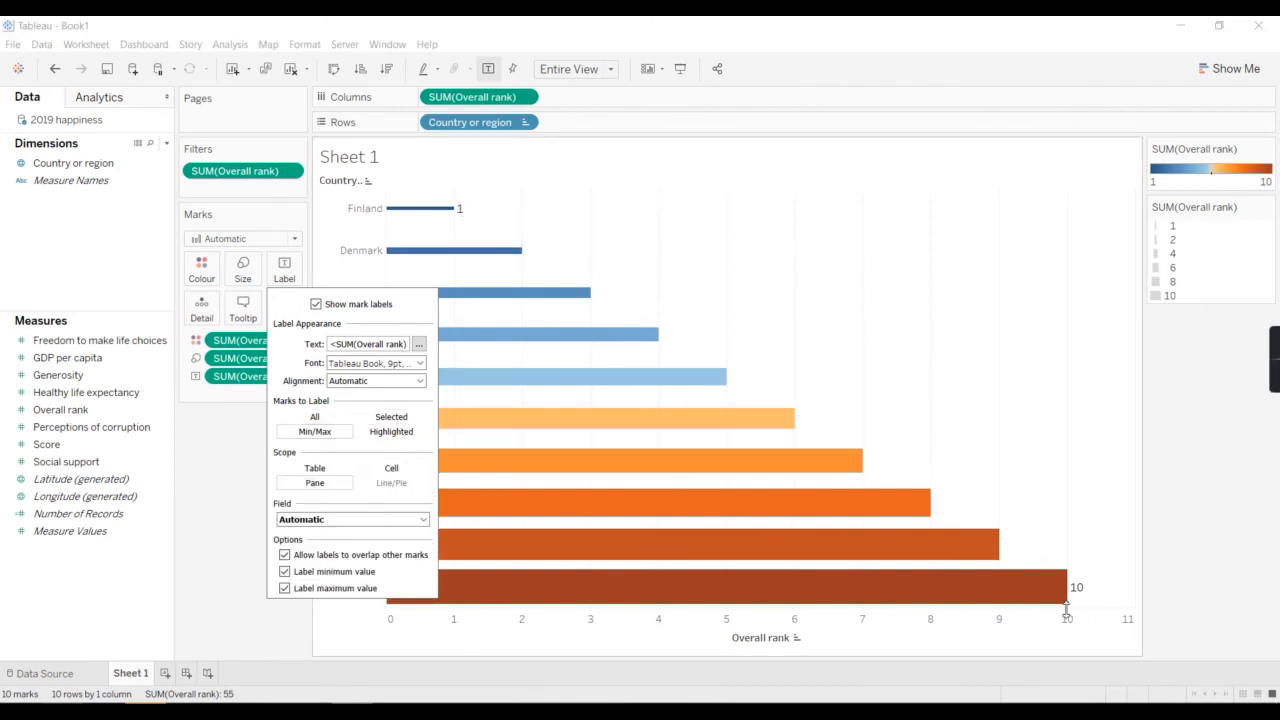
click(391, 433)
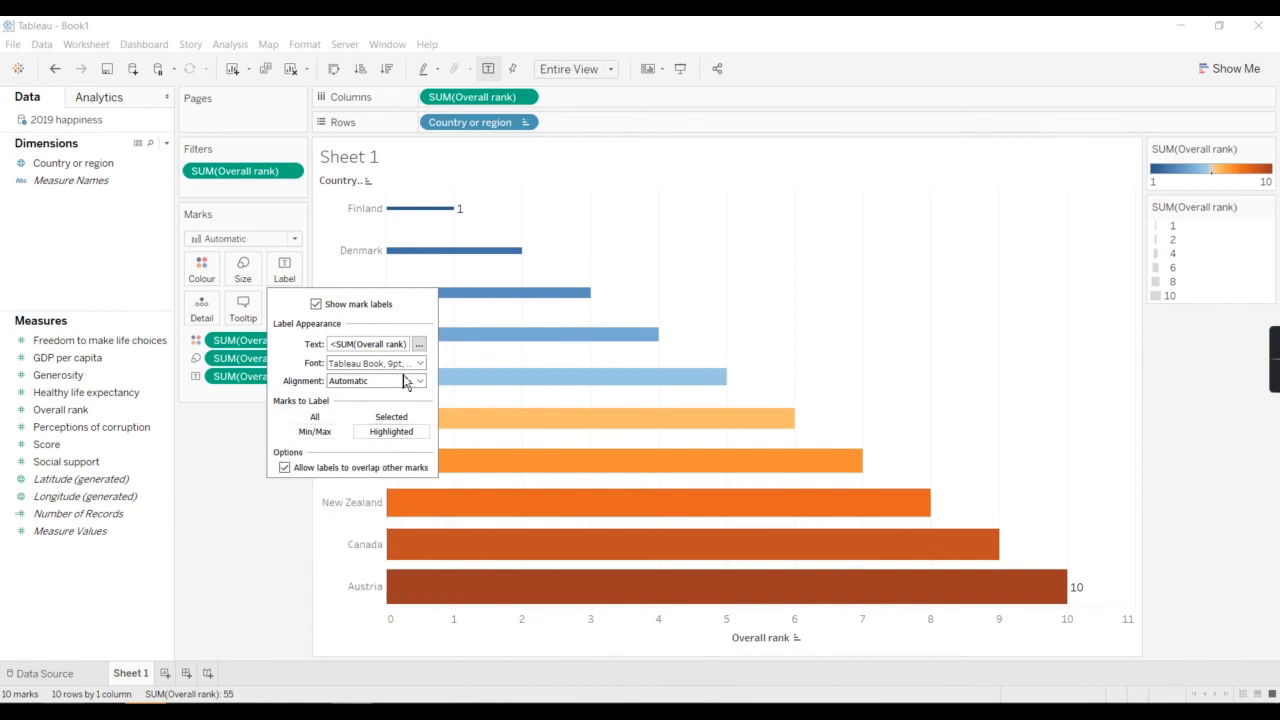
mouse_move(418, 260)
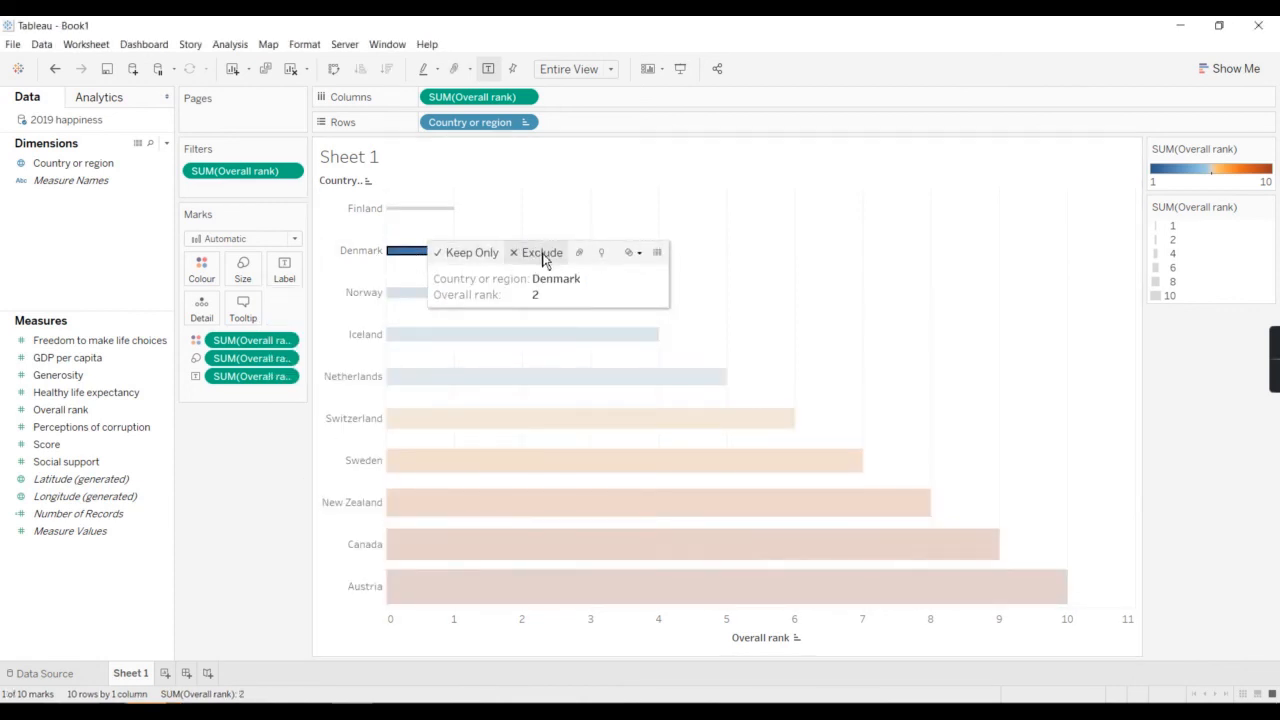
click(771, 374)
click(352, 388)
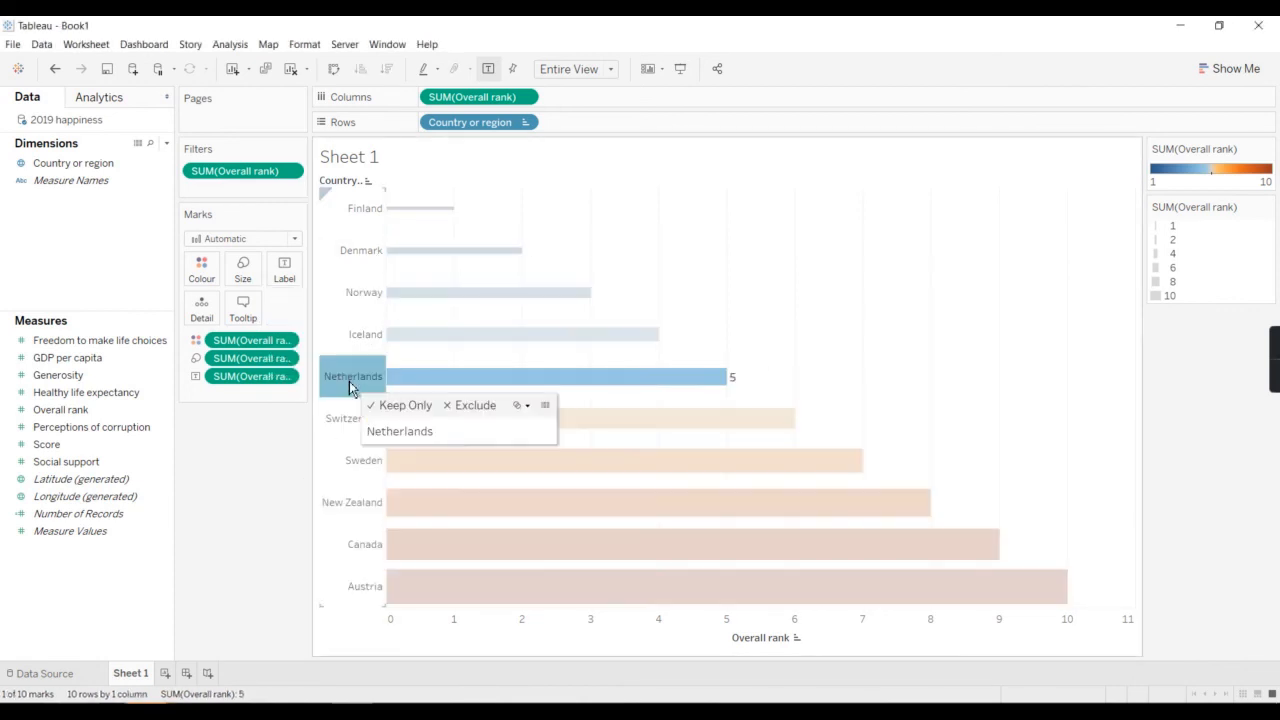
click(349, 388)
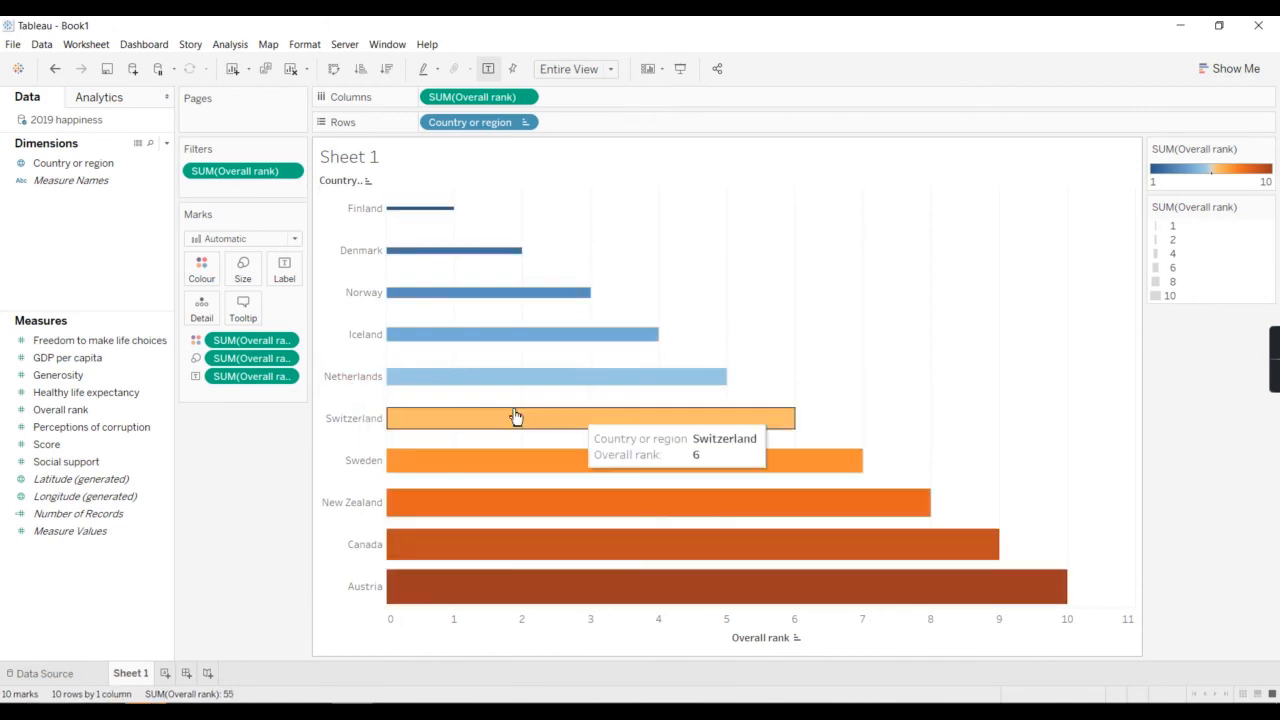
Restrict the labels to selected marks and test this by selecting the Finland, Denmark and Norway headers.
click(285, 274)
click(386, 418)
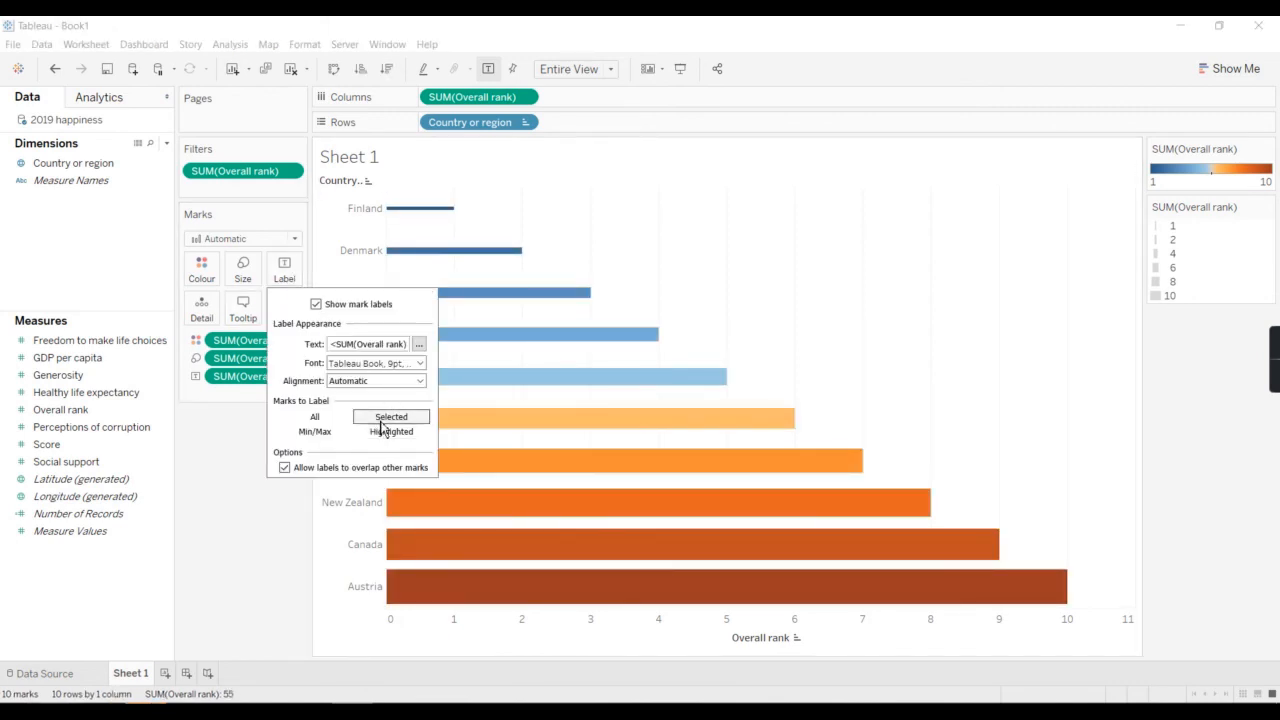
click(366, 210)
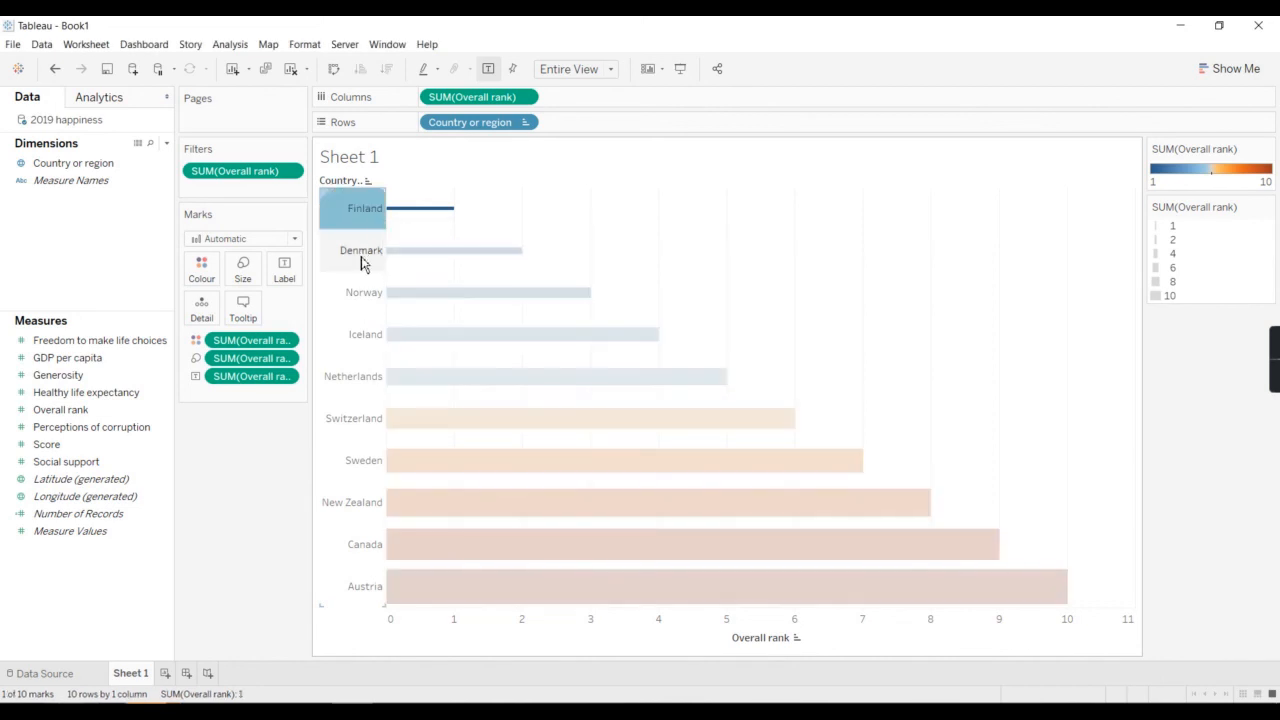
click(361, 256)
click(357, 289)
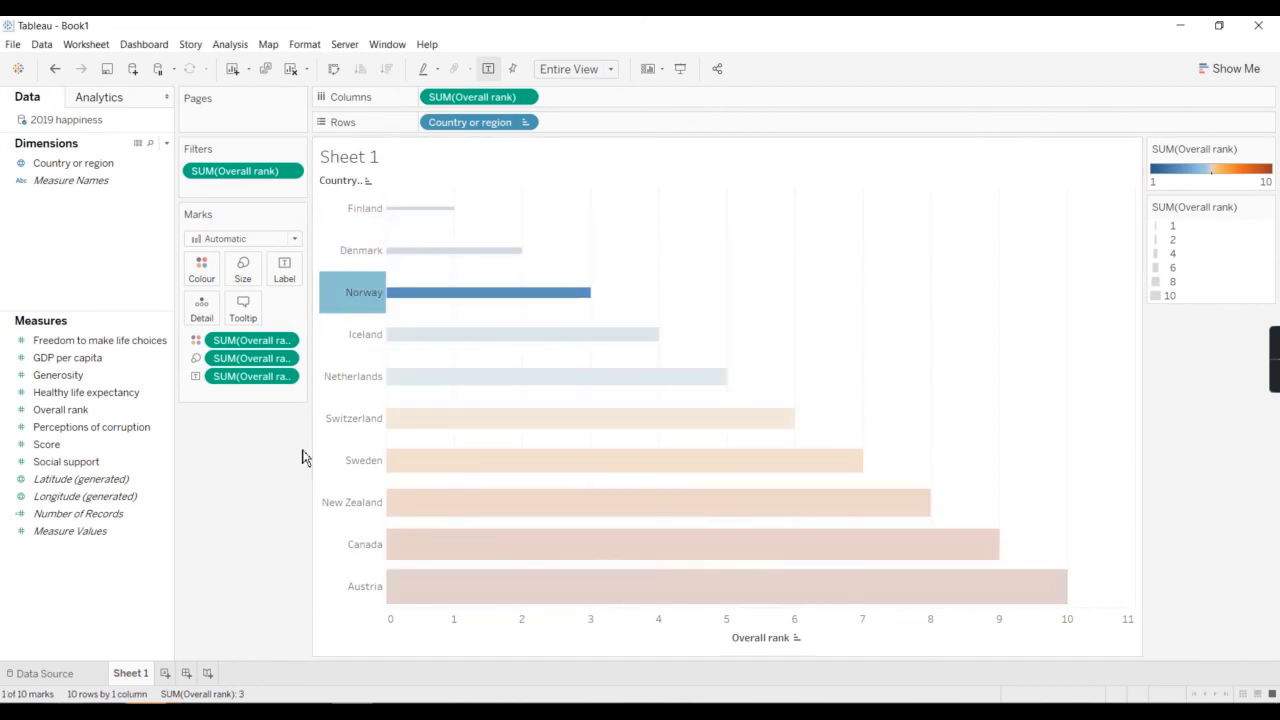
Clear the Norway selection, label all the bars with their rank, and toggle allowing labels to overlap other marks on and off.
key(Escape)
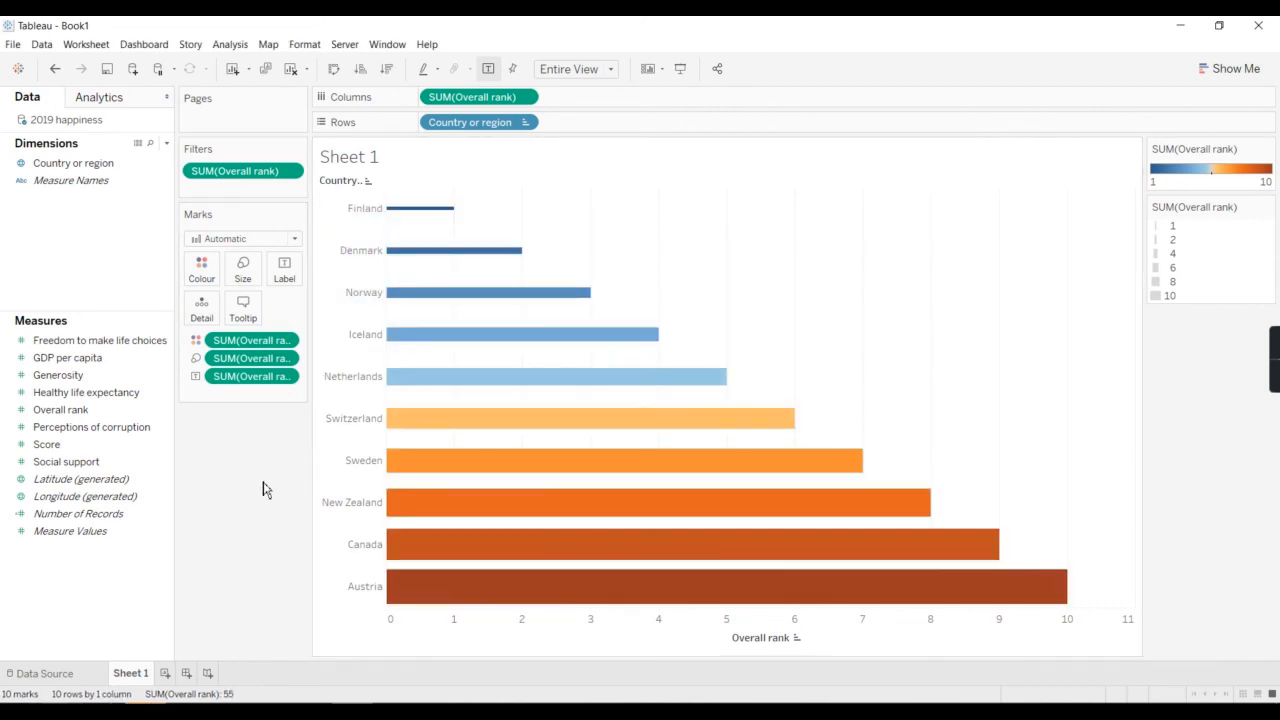
click(284, 270)
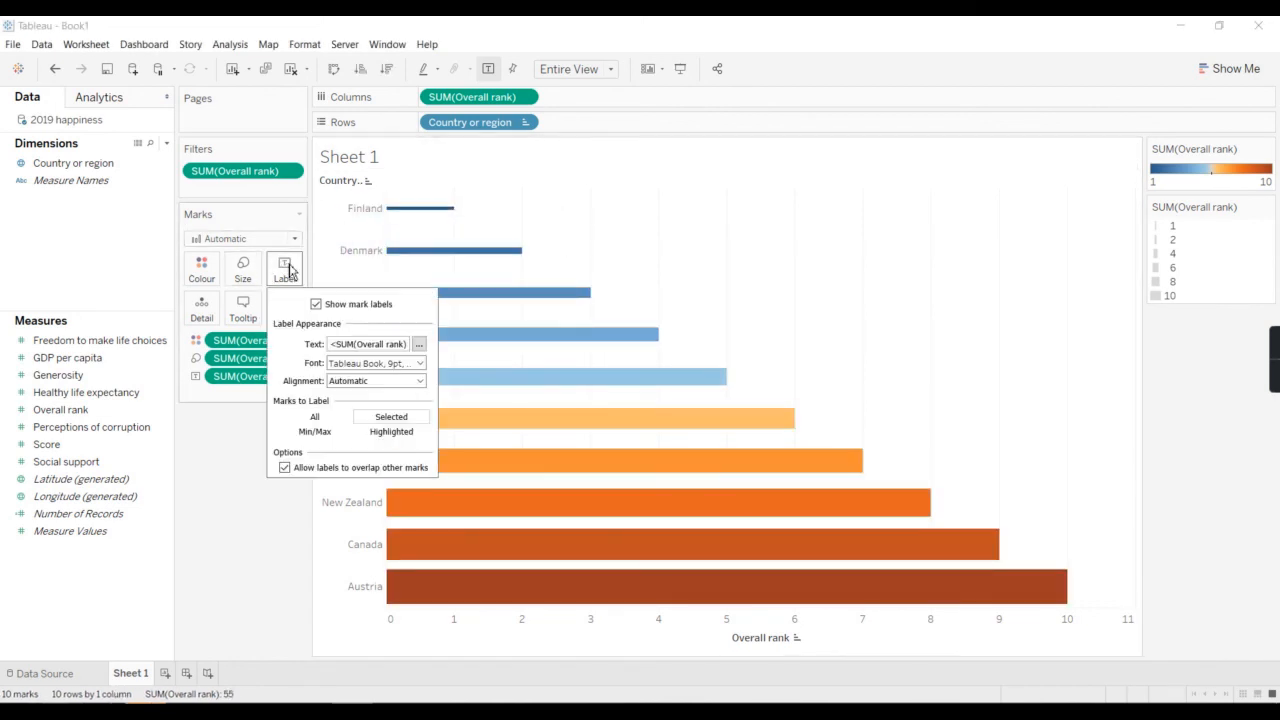
click(318, 418)
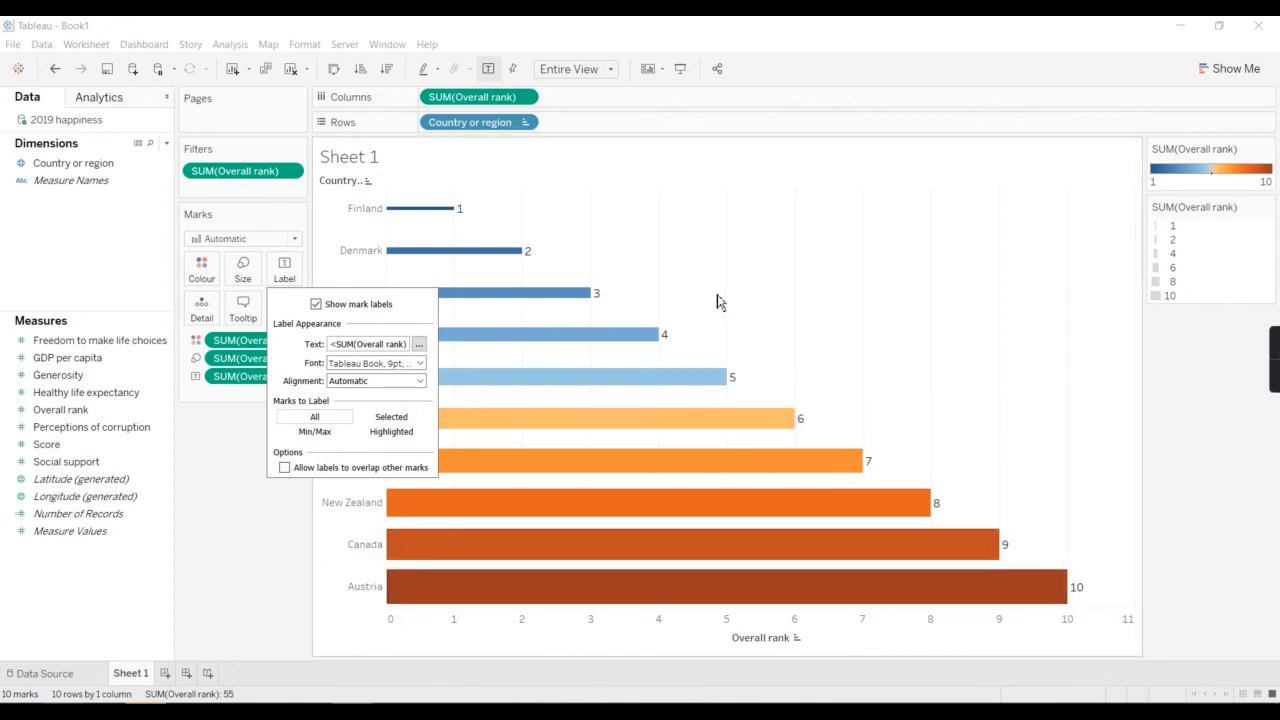
click(285, 468)
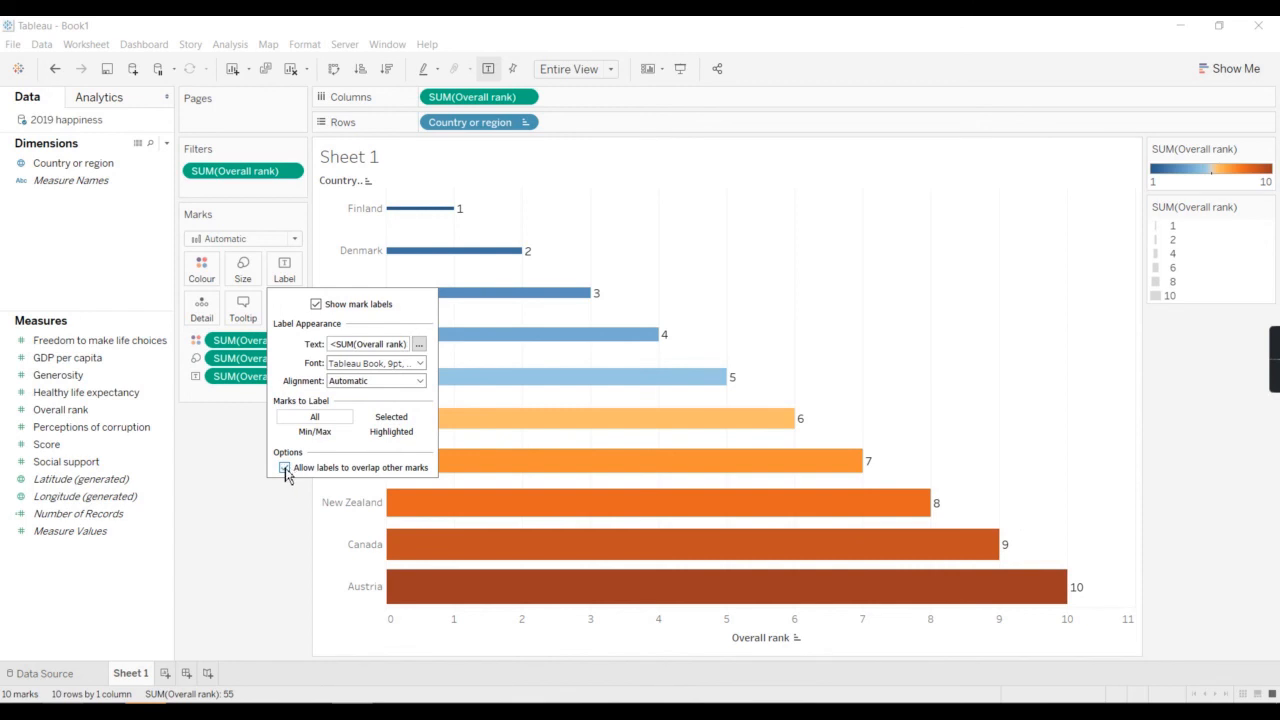
click(285, 469)
click(266, 543)
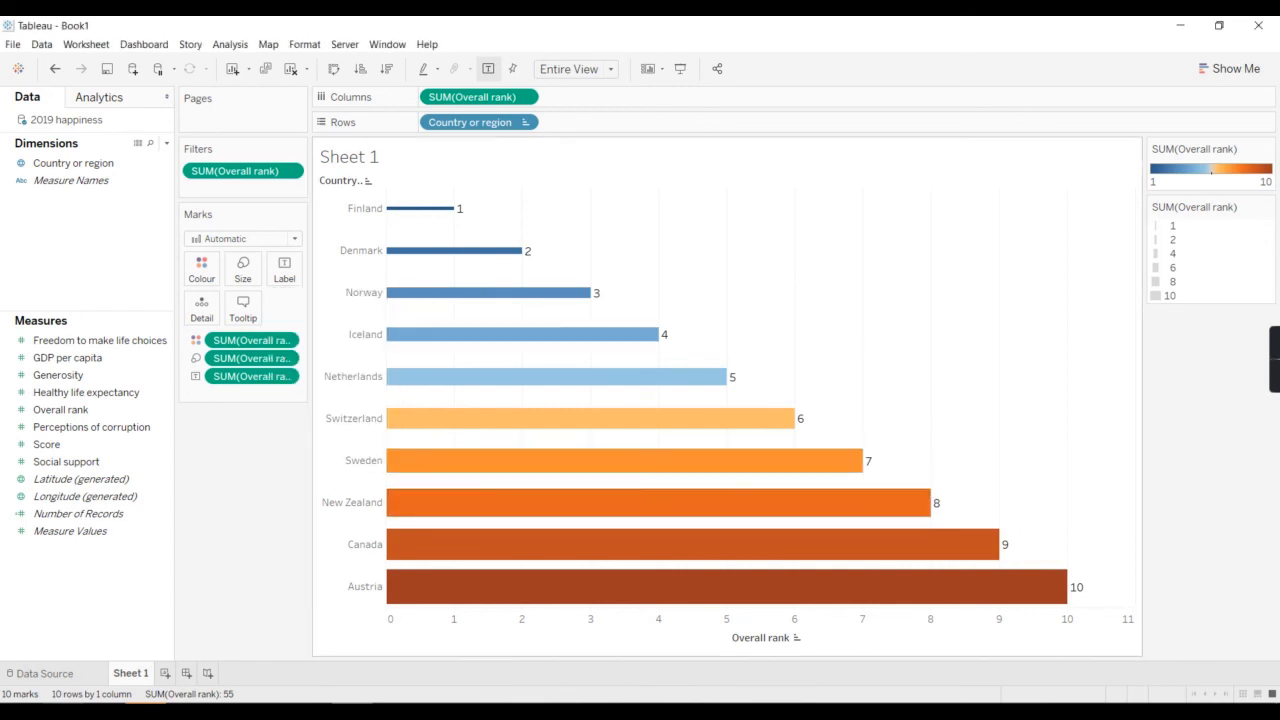
Try showing the data as a pie chart and as horizontal bars, and undo both chart type changes.
click(1250, 67)
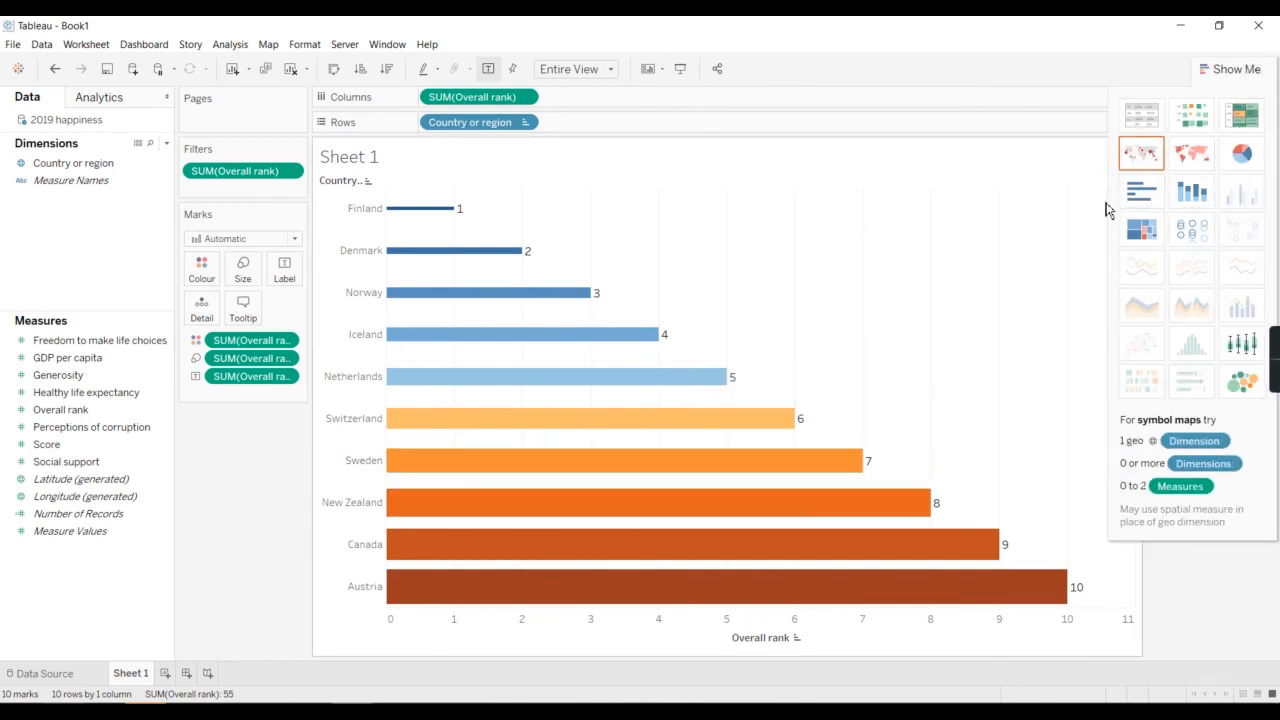
click(1241, 155)
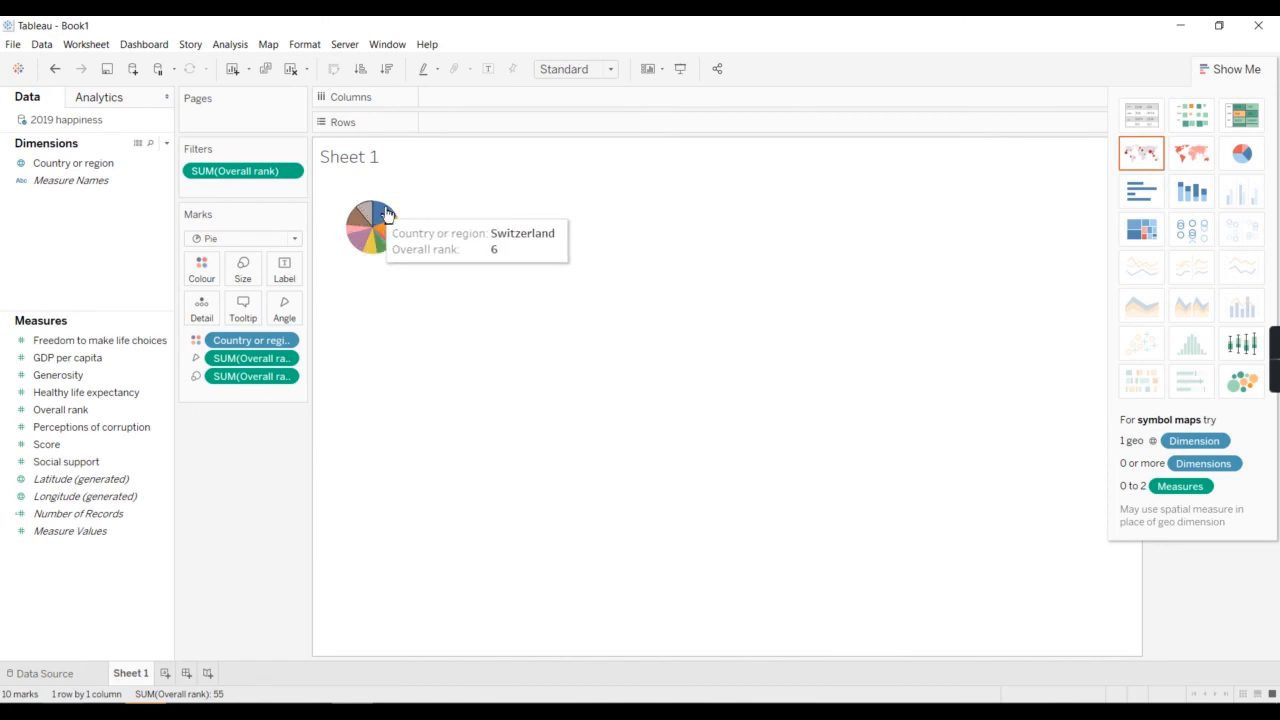
click(1150, 194)
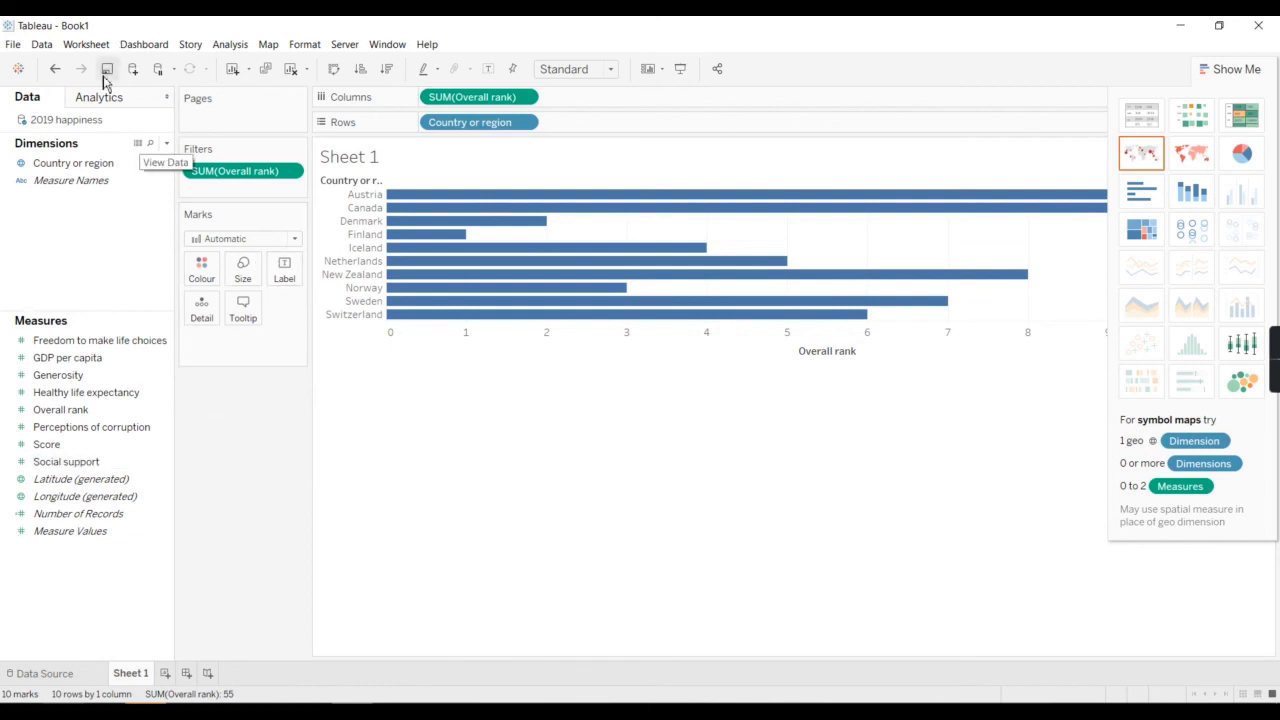
click(58, 72)
click(60, 78)
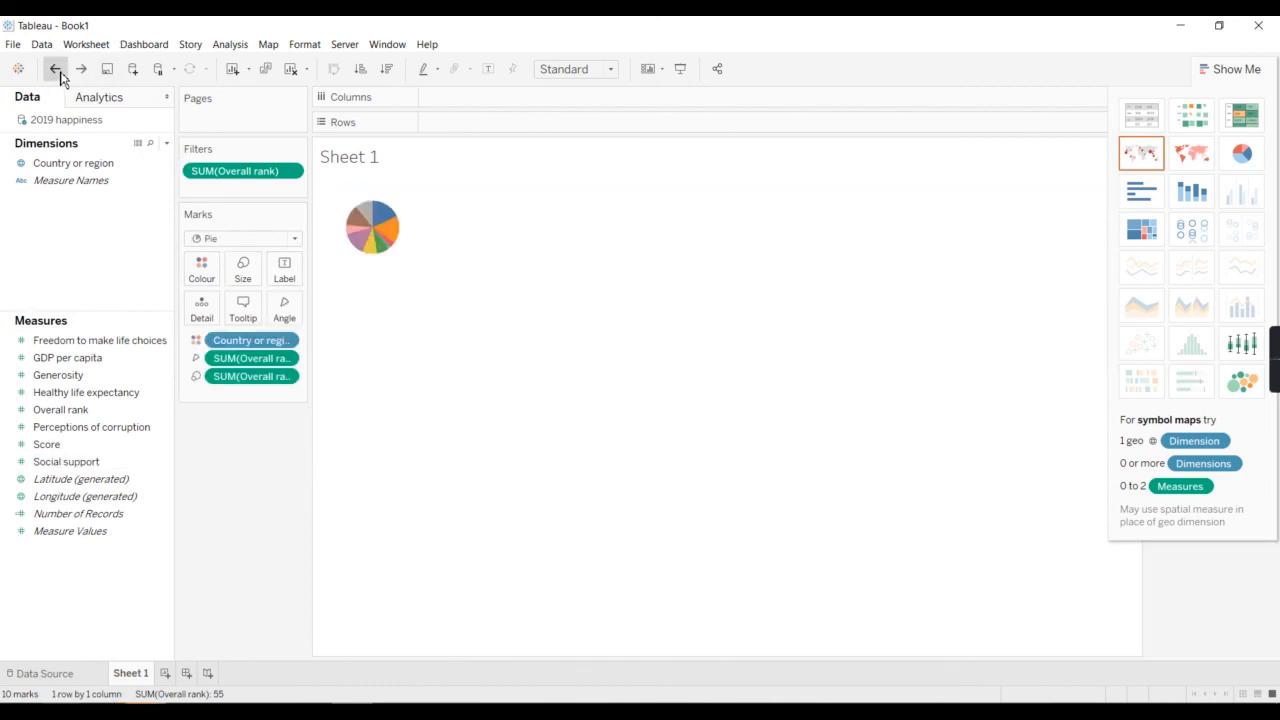
click(1240, 76)
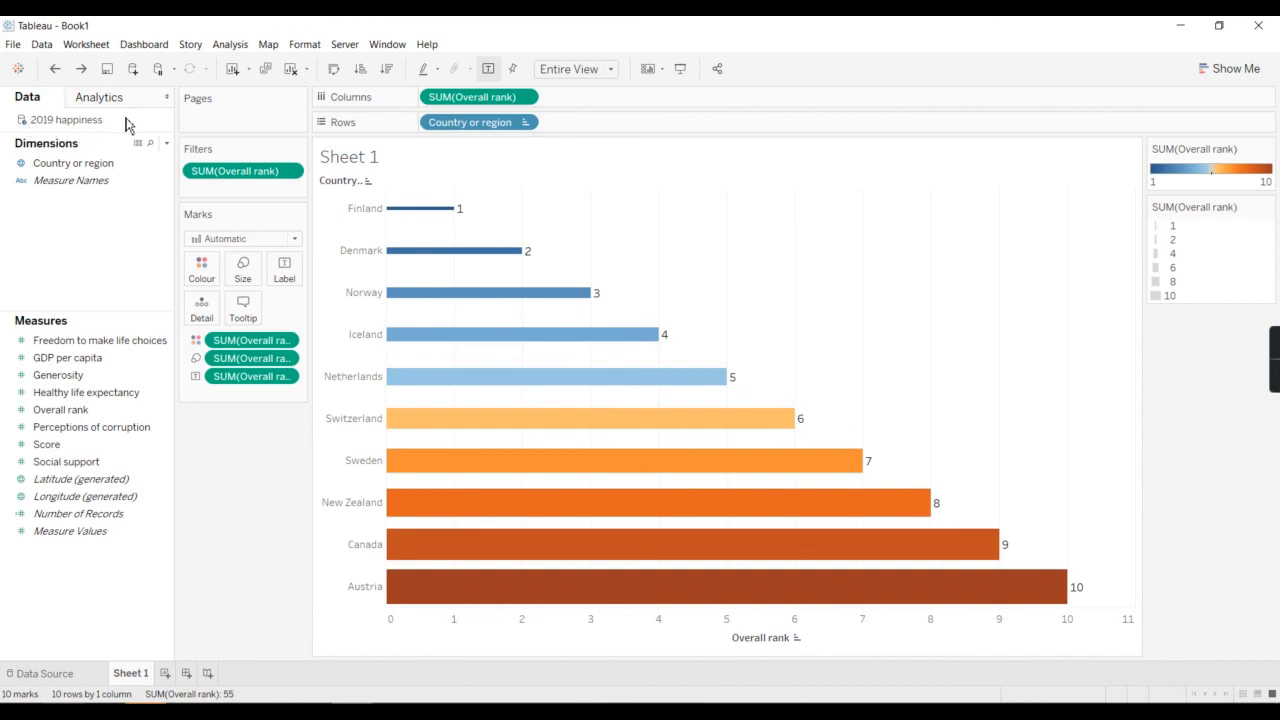
Review the sort settings of the Country or region field in the rows and close them.
click(58, 168)
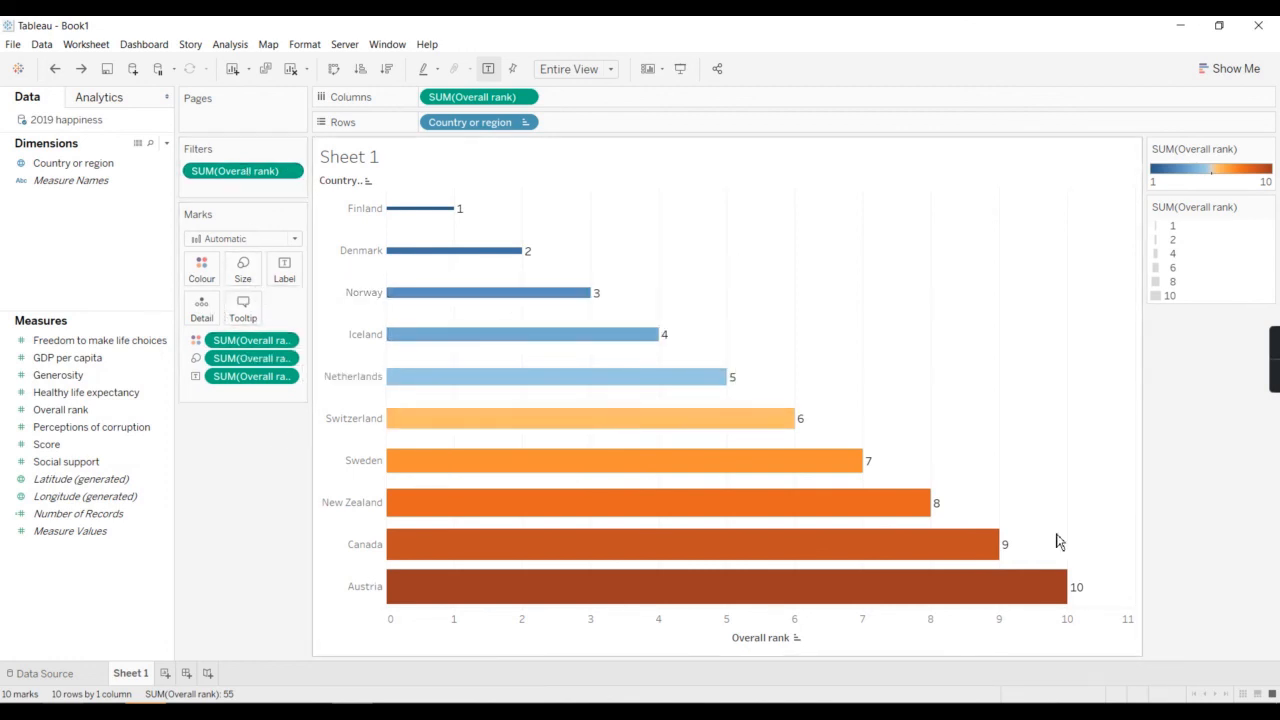
click(524, 123)
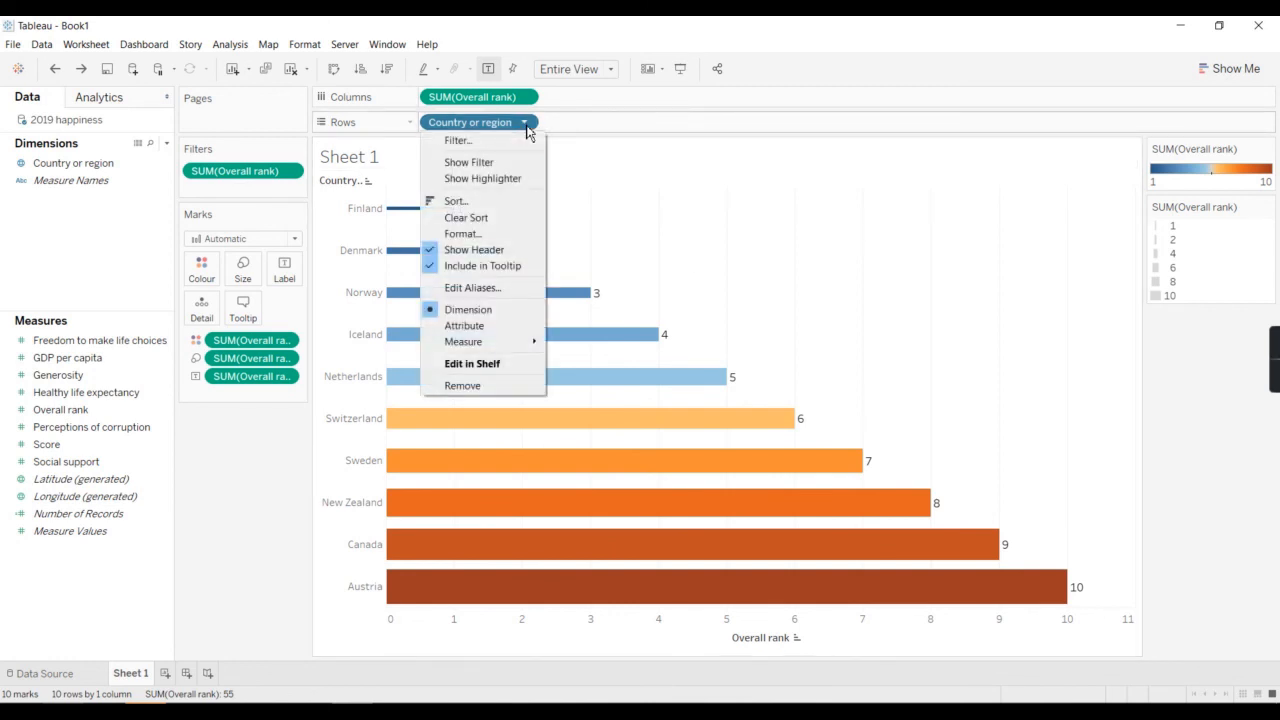
click(486, 202)
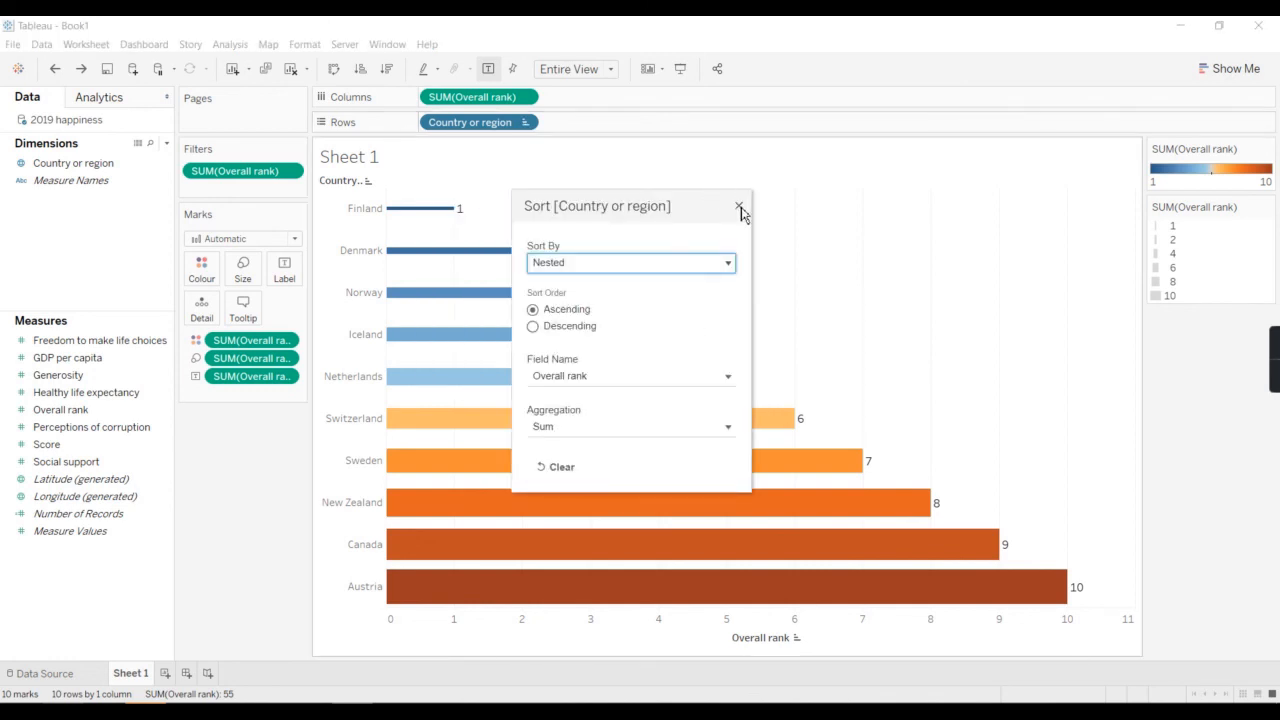
click(740, 208)
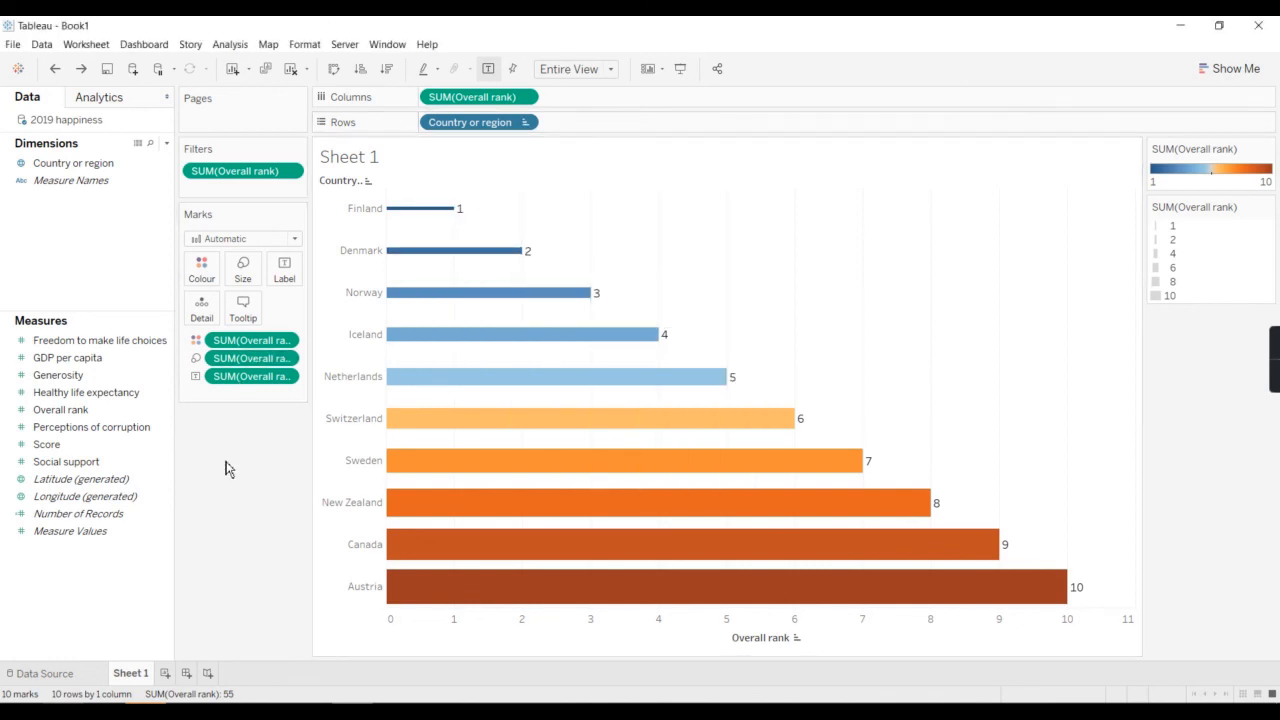